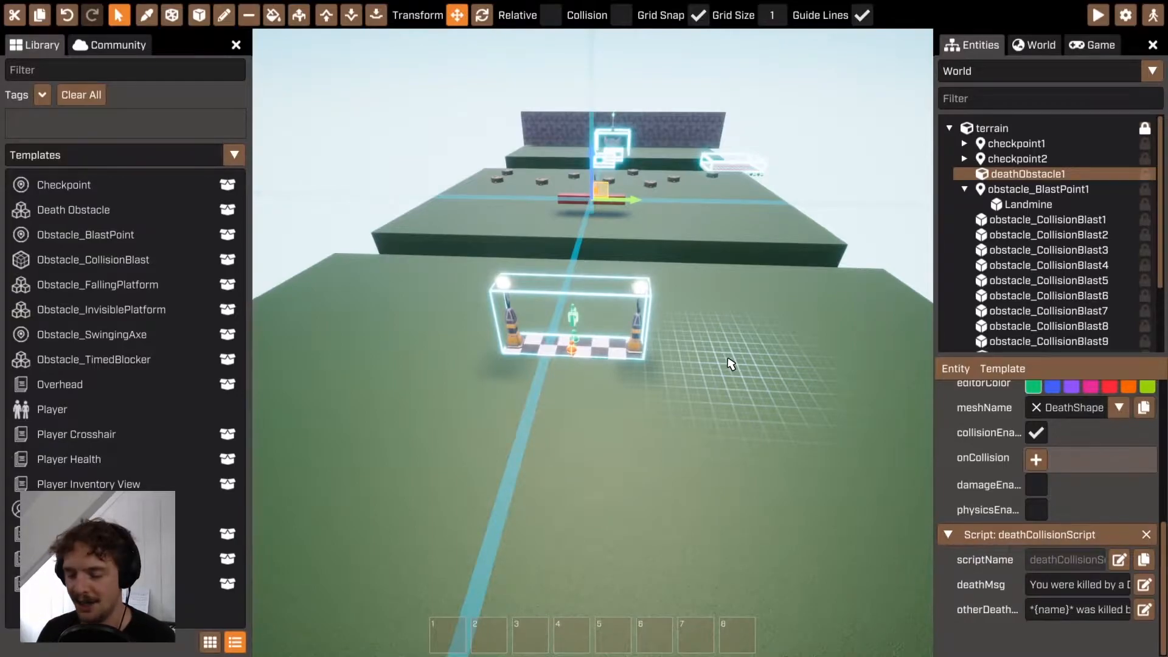
Switch to the browser's Obby Components forum page and read through its included templates and useful scripts.
key("Escape")
left_click(222, 10)
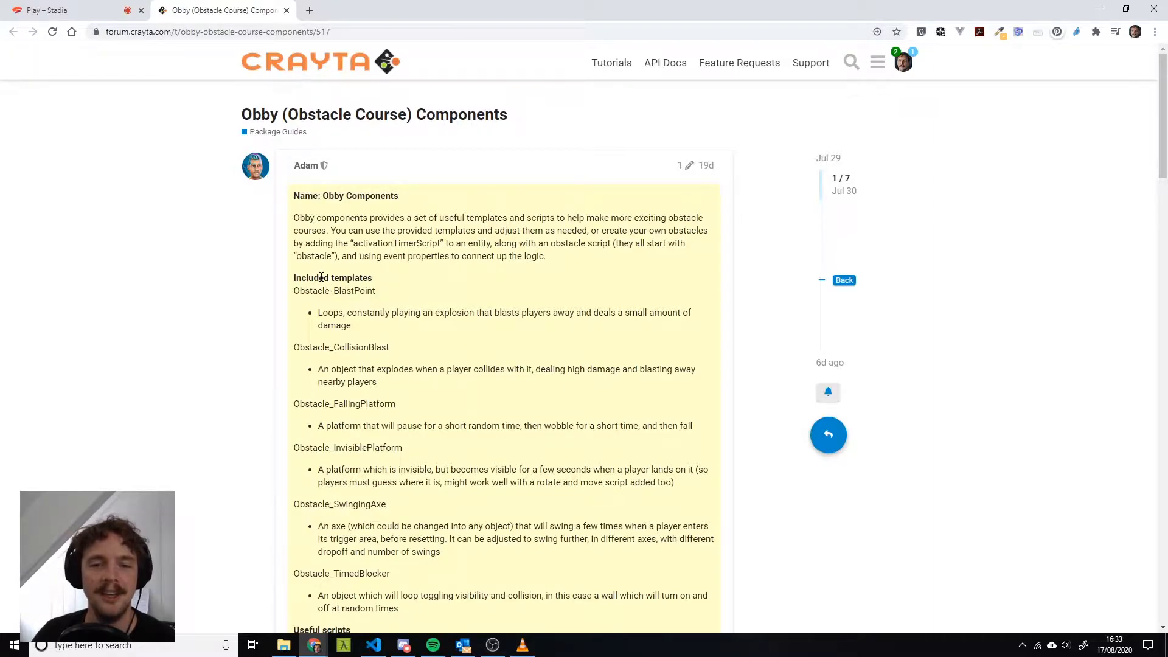
scroll(321, 277, "down", 3)
scroll(456, 362, "up", 1)
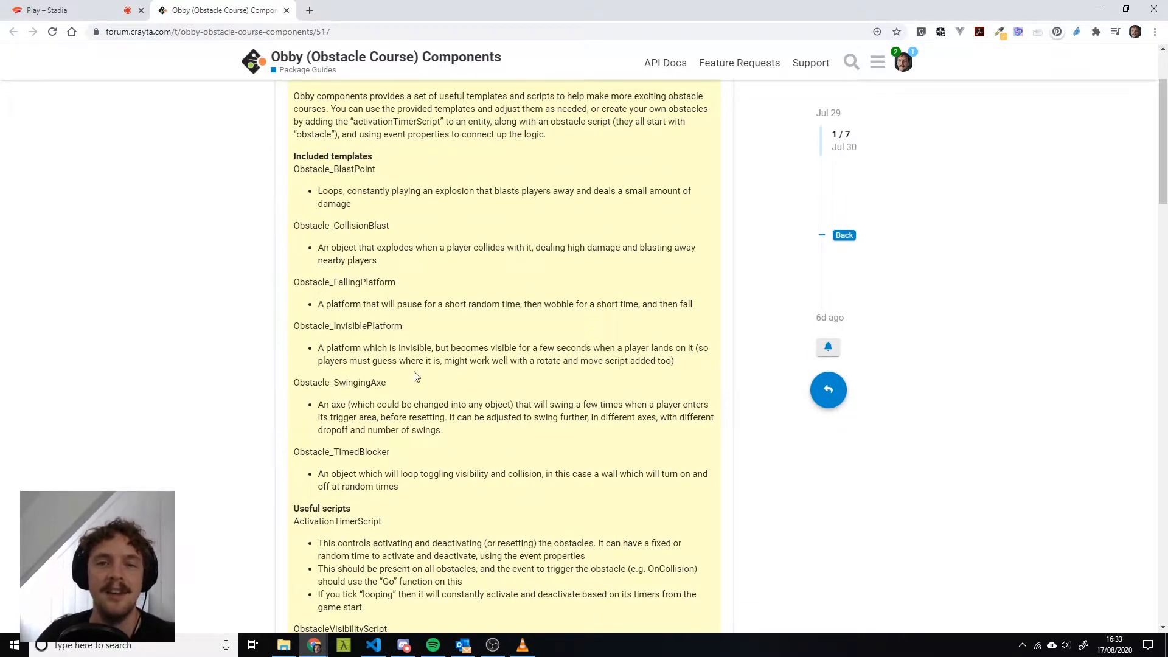
scroll(456, 440, "down", 5)
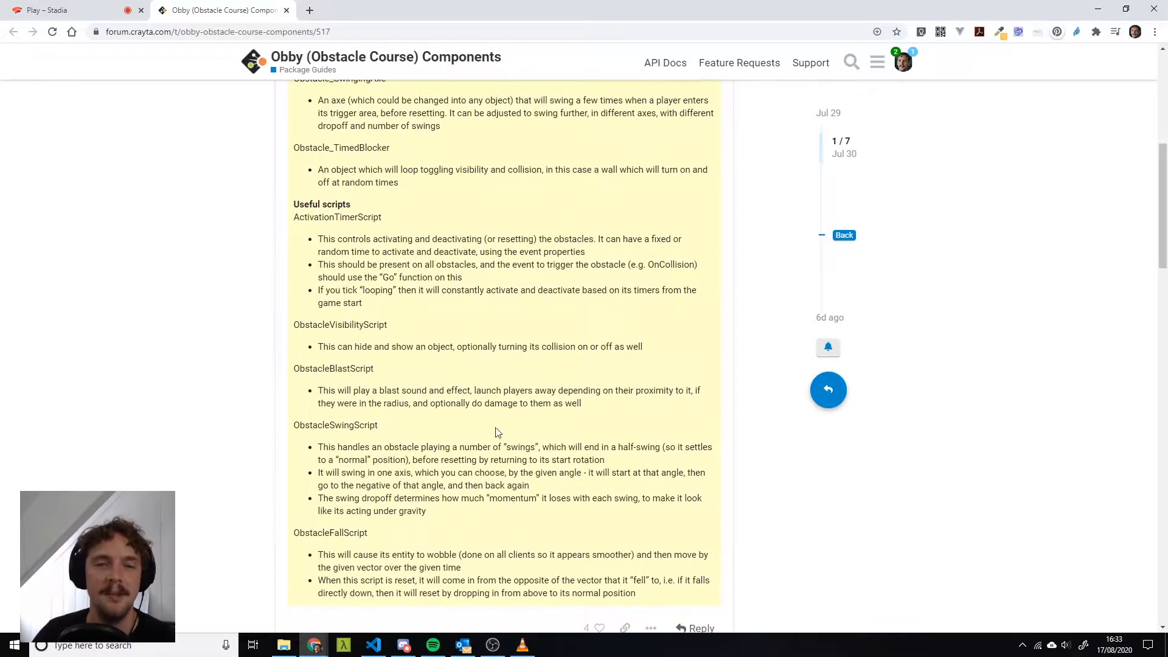
scroll(498, 431, "up", 7)
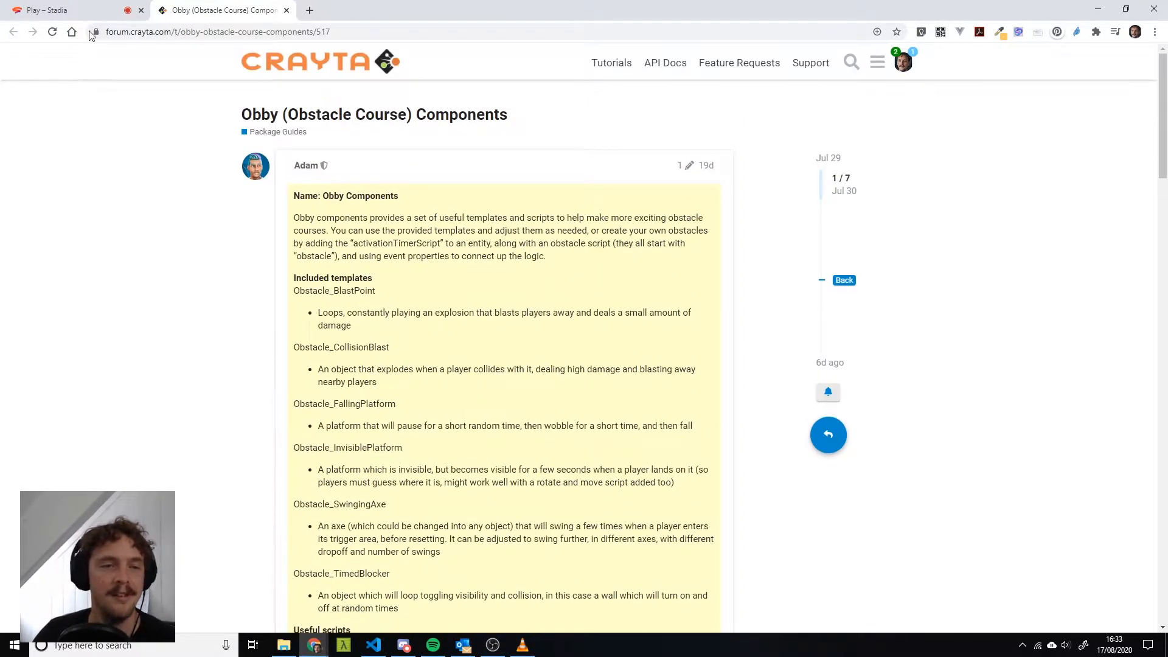
Return to the full-screen game editor and search the community packages for "obby".
left_click(67, 11)
left_click(545, 307)
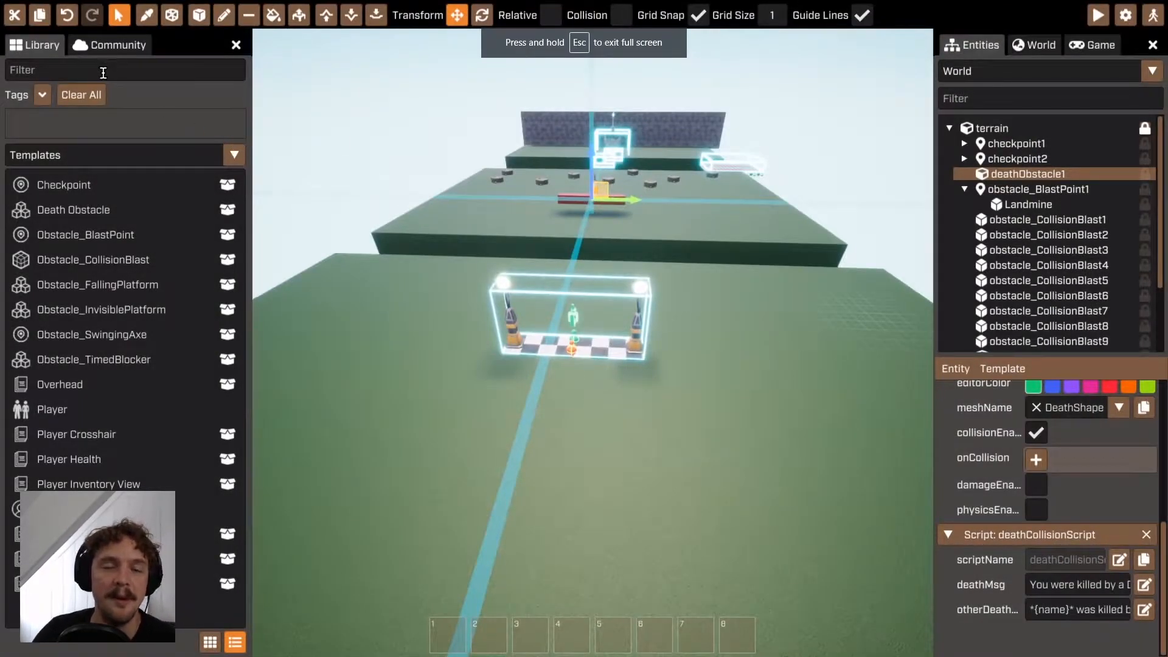
left_click(117, 45)
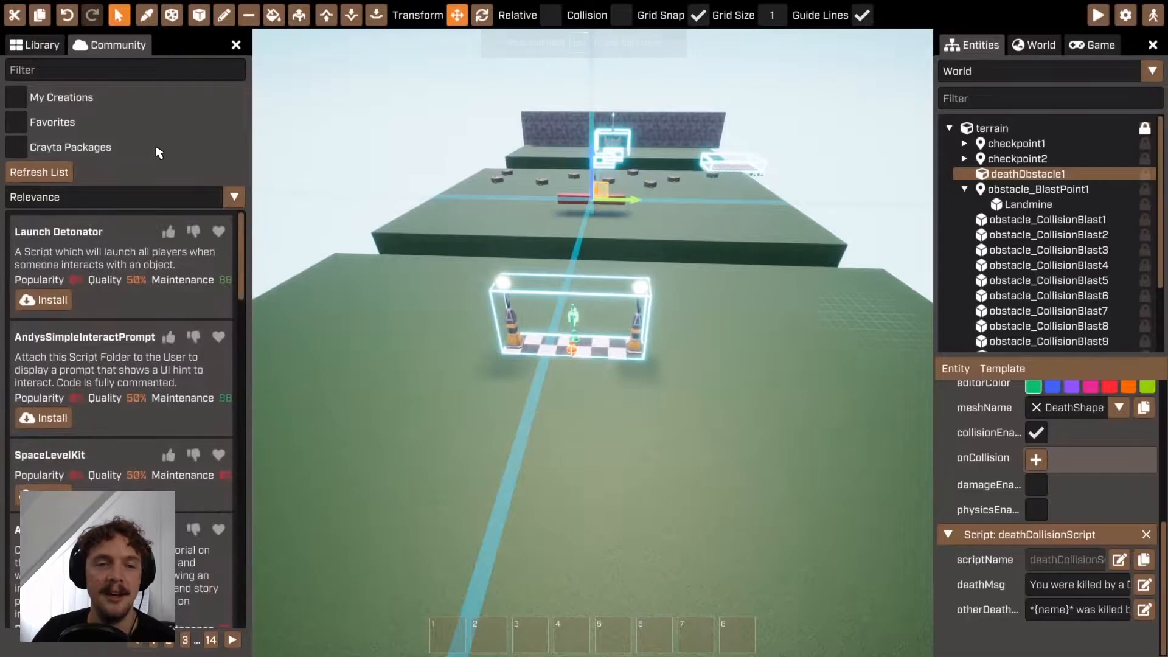
type("obby")
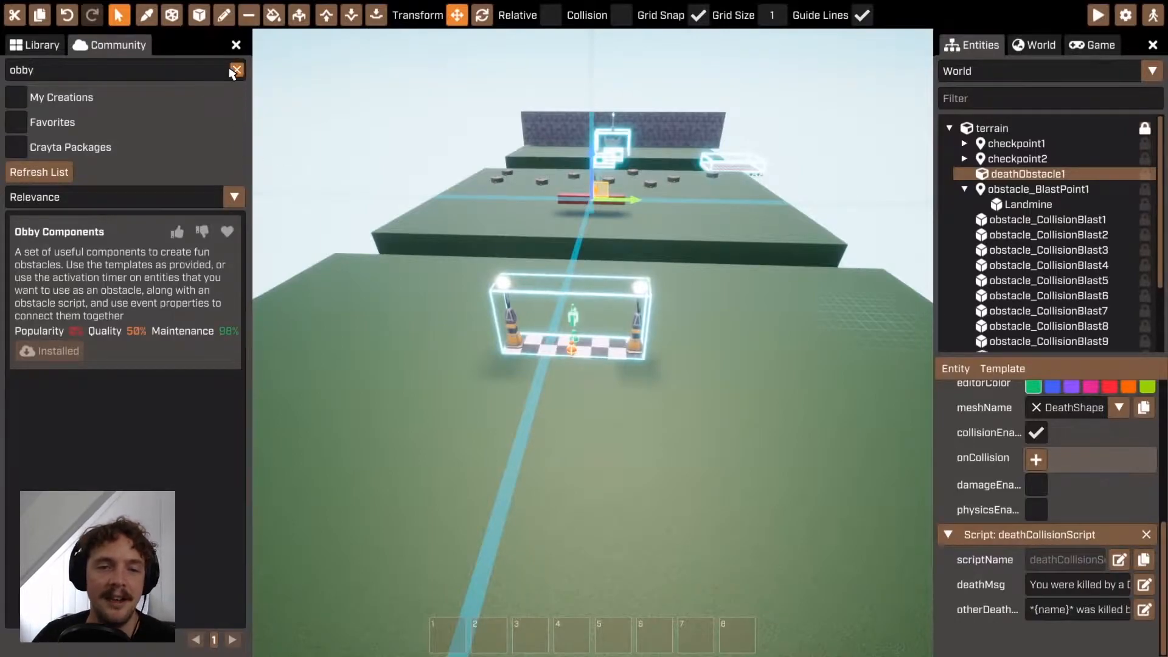
List the library's templates and look through the obstacle templates from the Obby Components package.
left_click(34, 51)
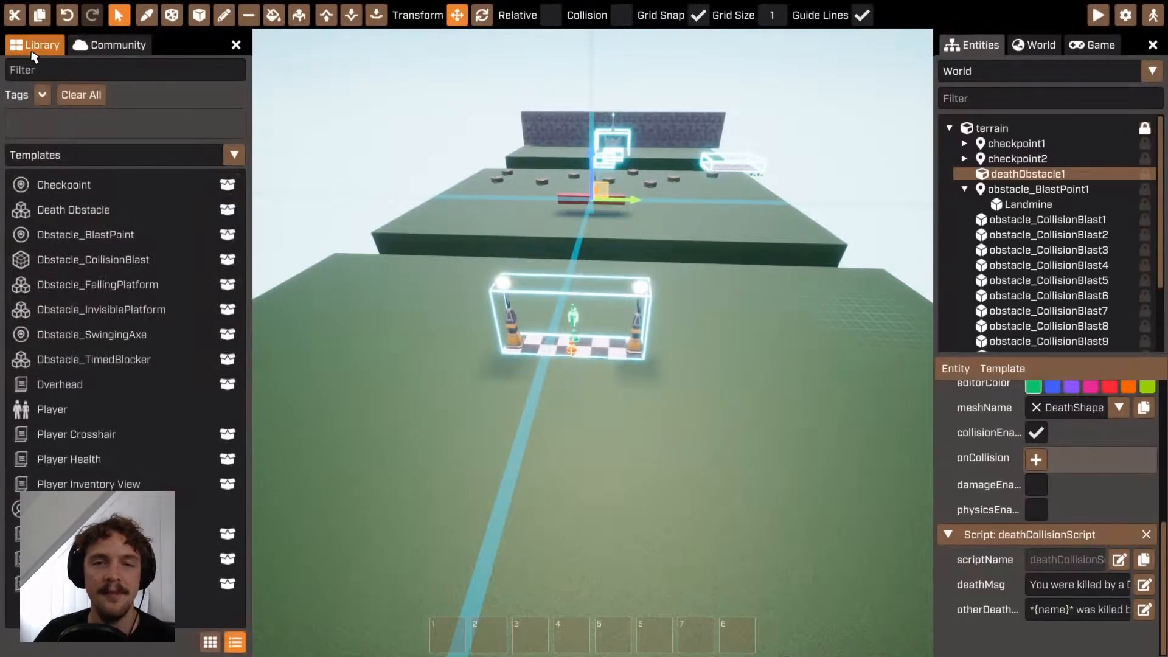
left_click(59, 157)
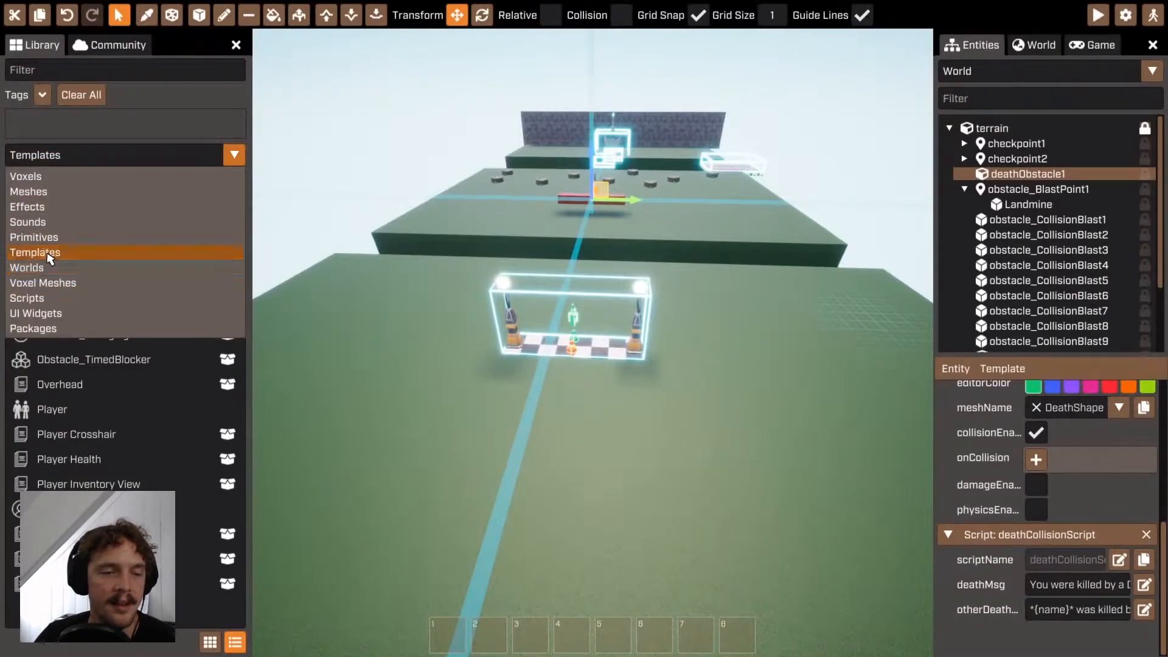
left_click(91, 252)
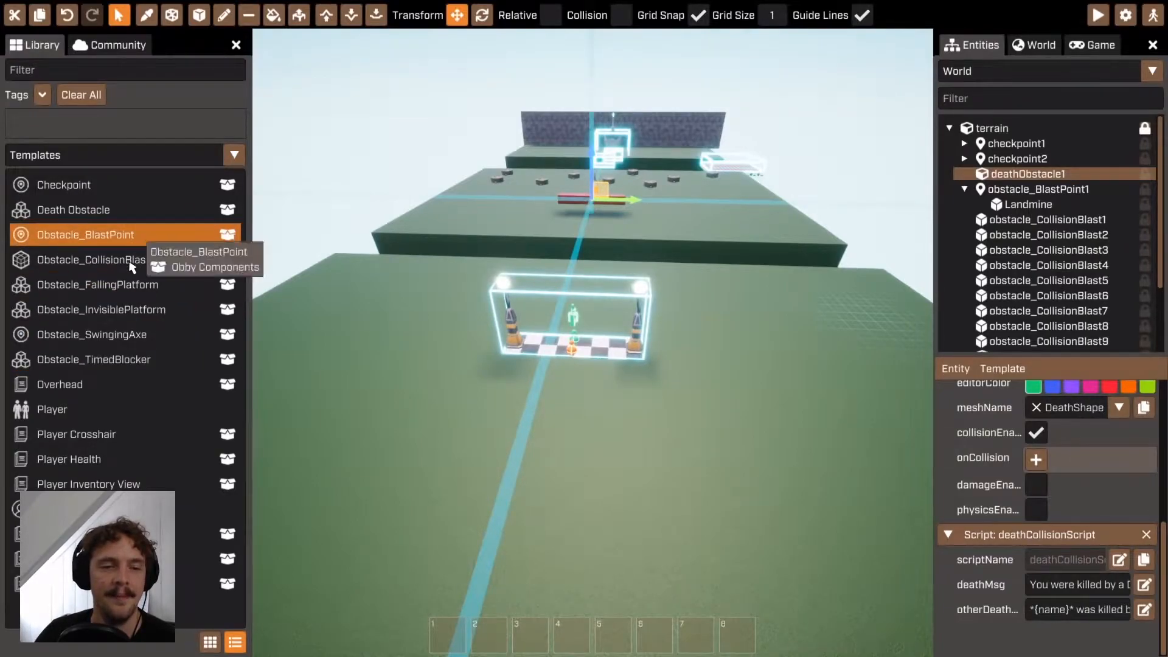
scroll(593, 342, "down", 3)
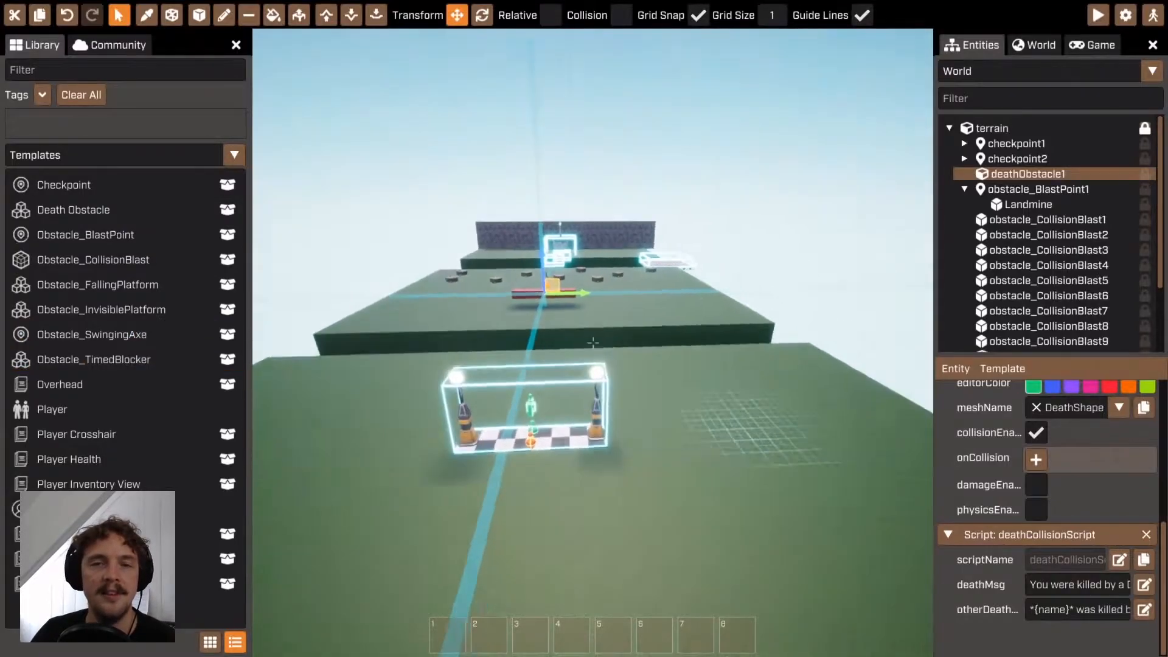
Examine the obstacle course's platforms and inspect the red death obstacle on the middle platform up close.
key("d")
key("a")
key("d")
key("d")
right_click_drag(593, 343, 593, 343)
key("s")
key("w")
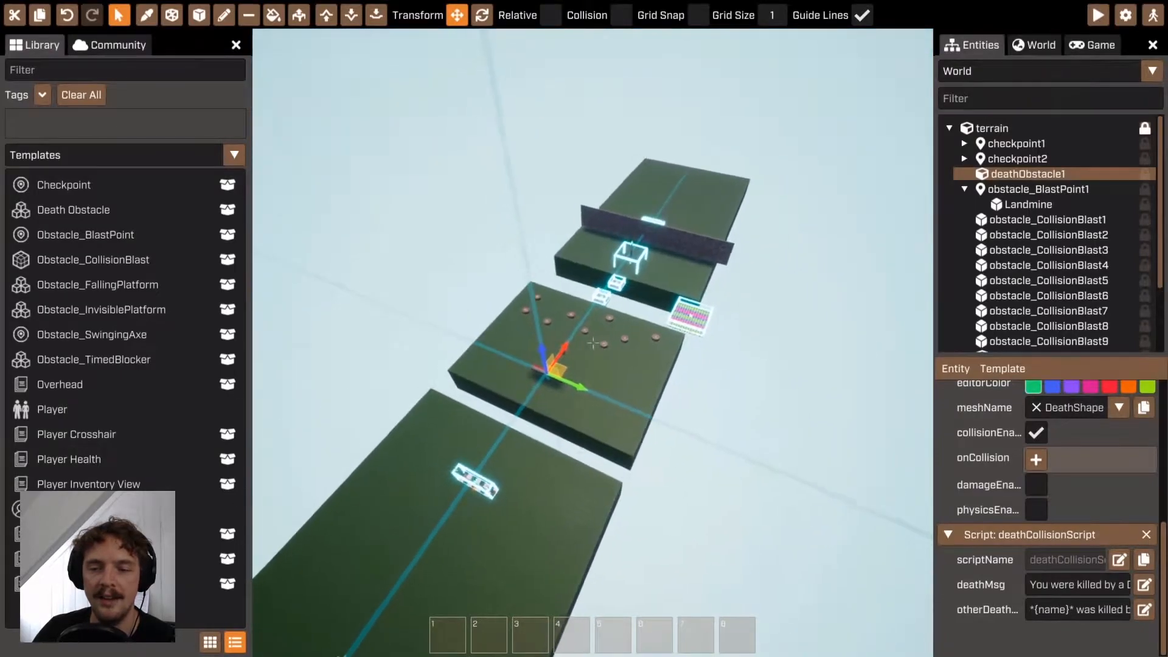
key("w")
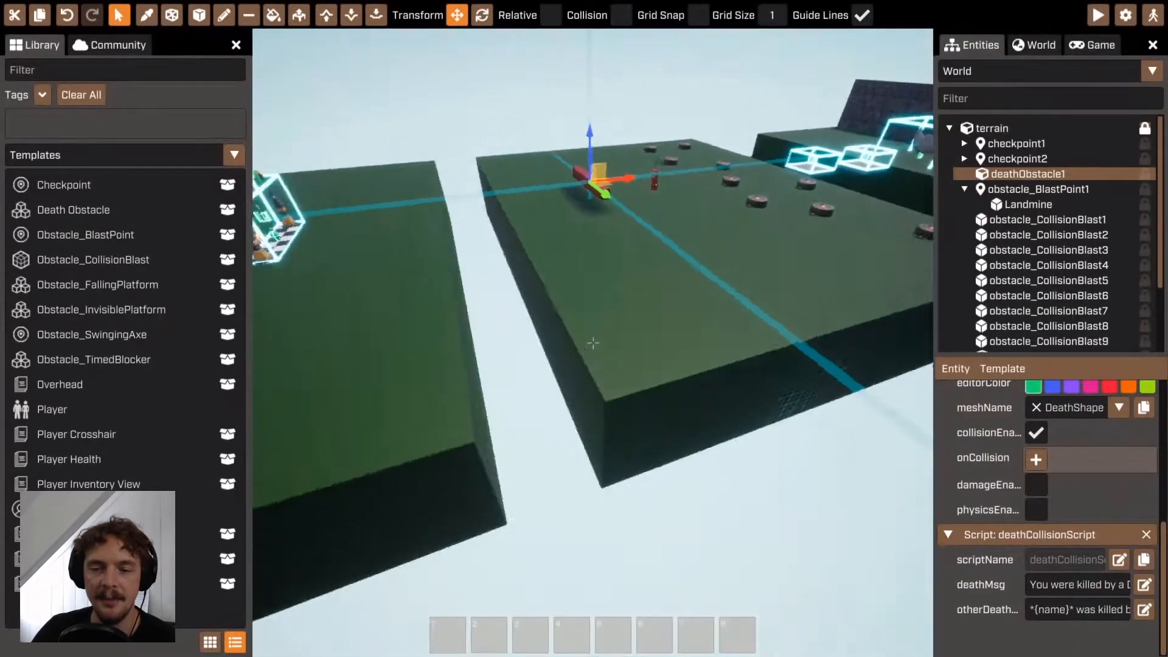
right_click_drag(593, 342, 558, 339)
key("g")
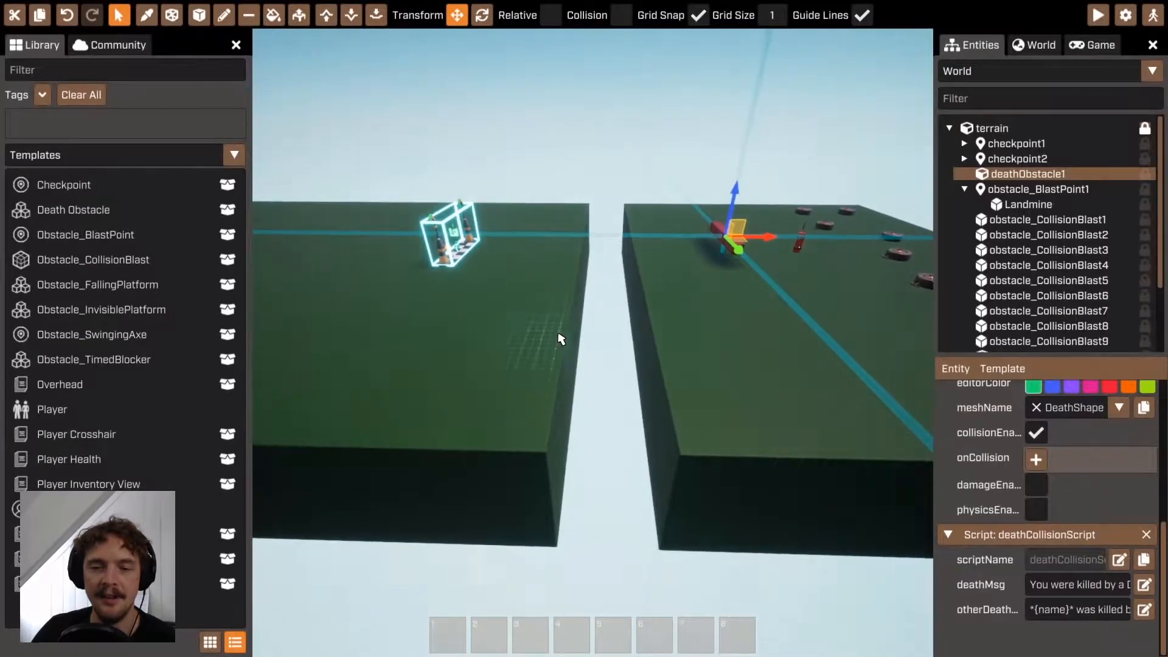
right_click_drag(653, 342, 593, 342)
key("a")
right_click_drag(503, 391, 593, 343)
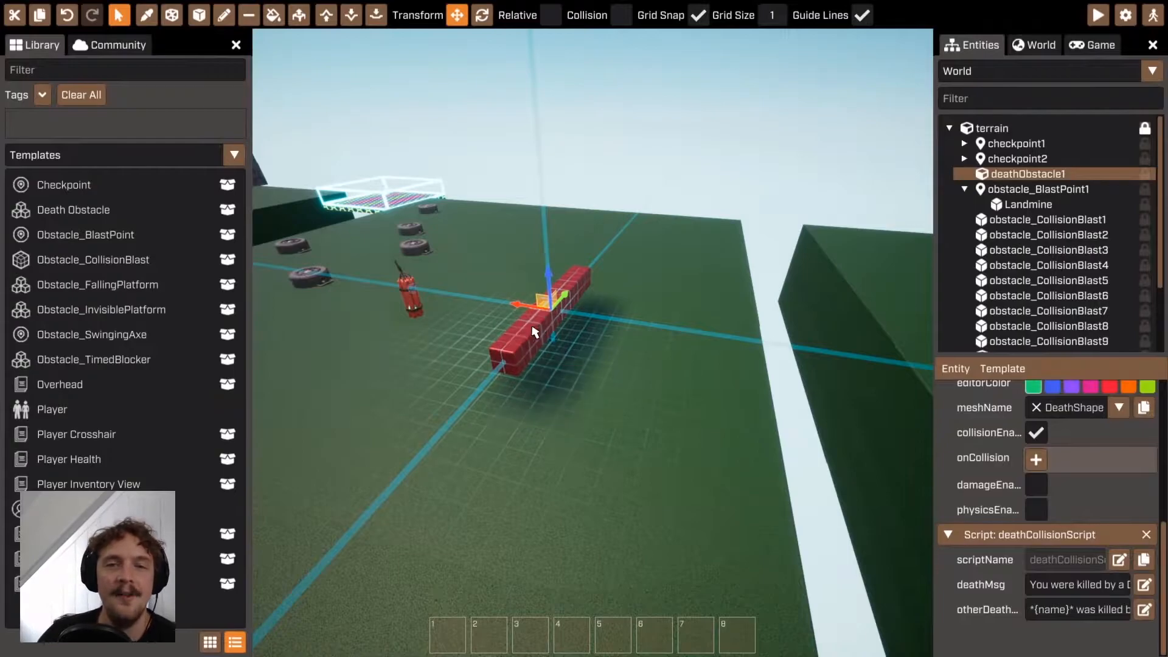
right_click_drag(593, 342, 586, 363)
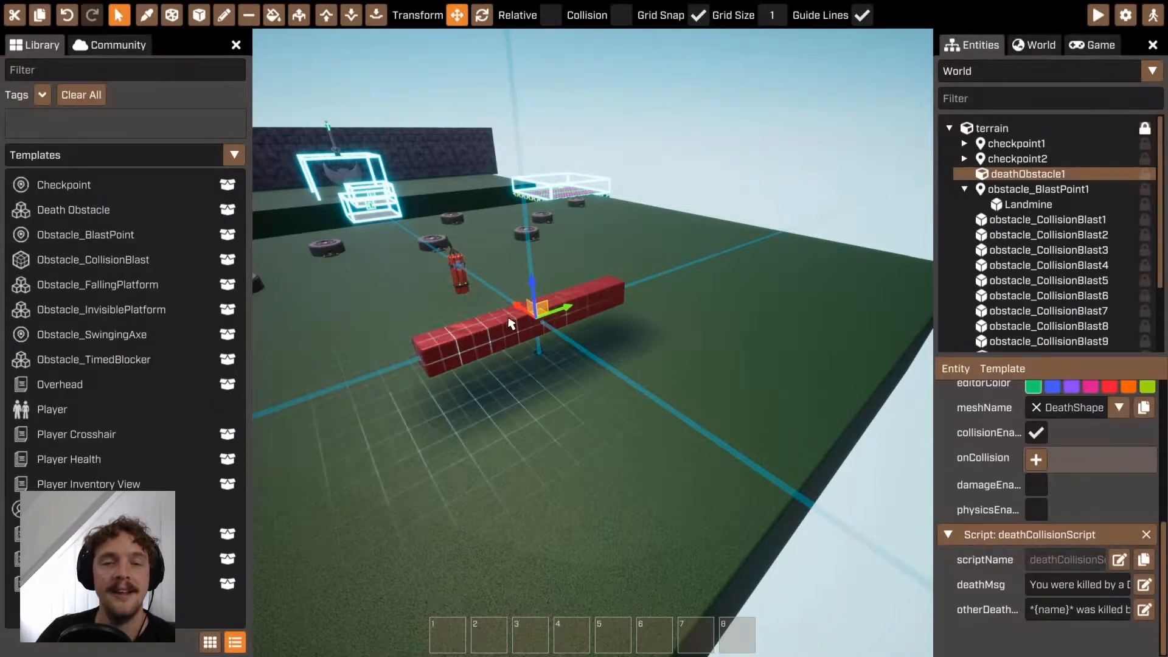
Duplicate the death obstacle's mesh as a new asset named FireDeathShape.
scroll(1034, 428, "up", 1)
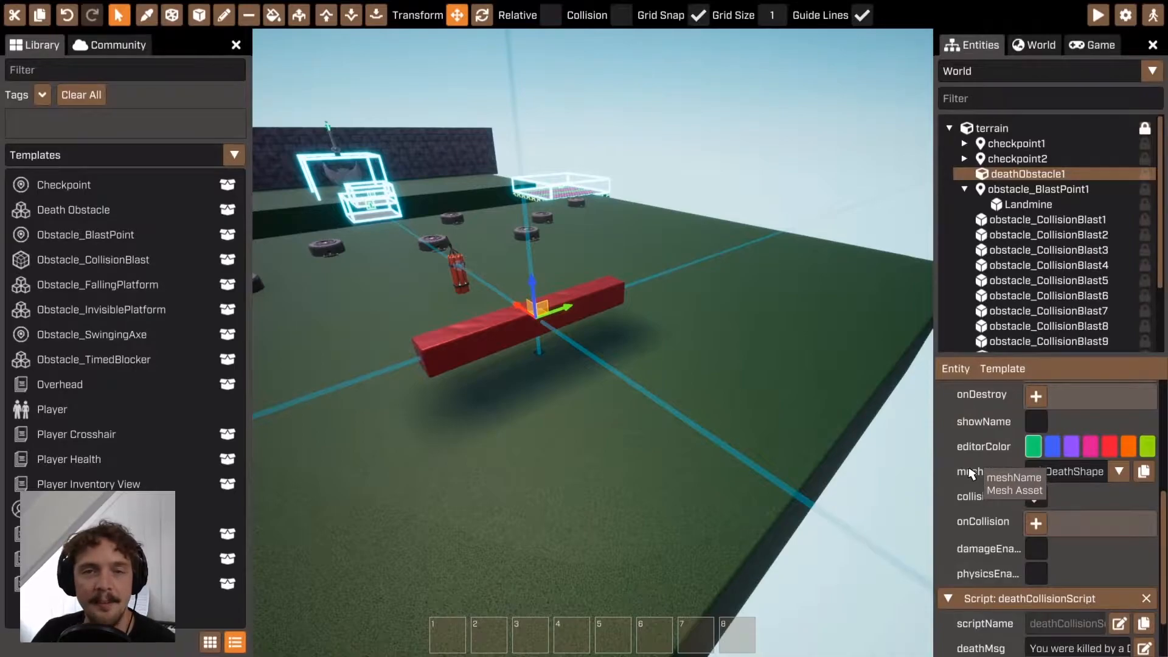
left_click(1143, 472)
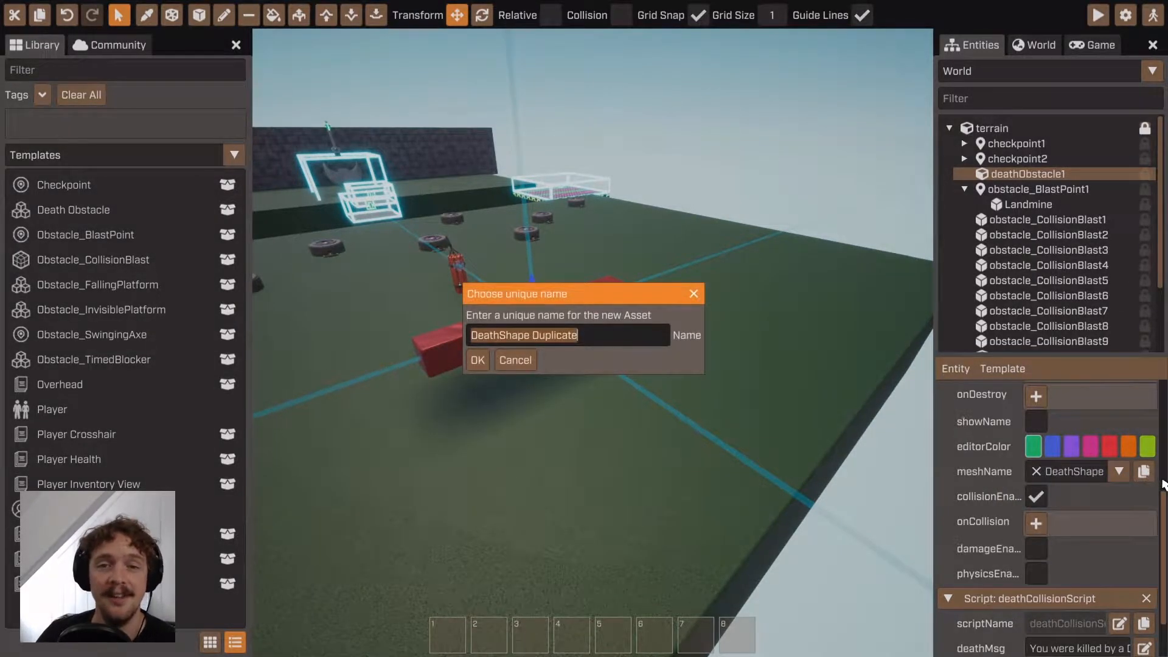
left_click(554, 328)
left_click_drag(585, 334, 463, 321)
type("FireDe")
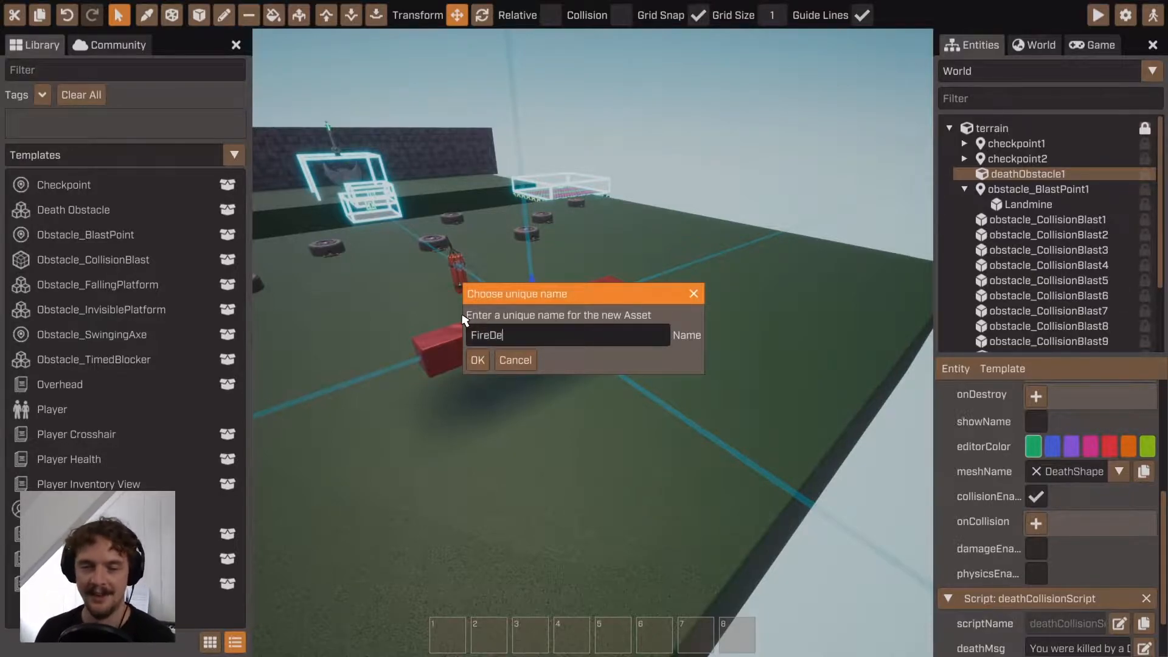
type("athShape")
key("Return")
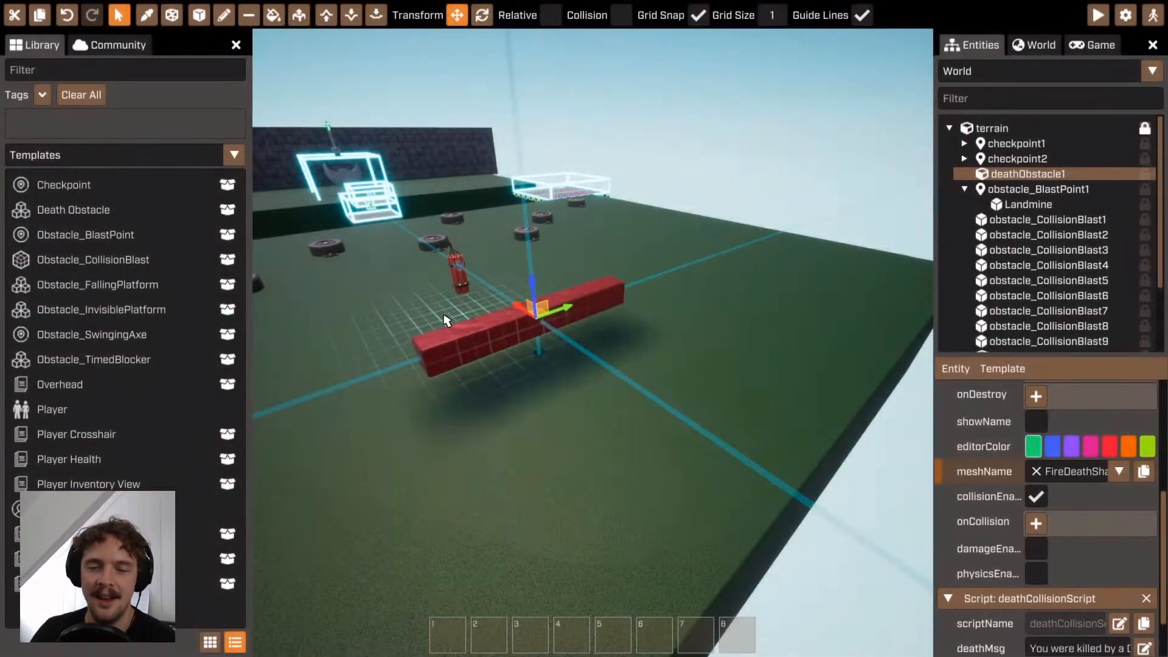
Find the Lava voxel in the library and paint the whole death obstacle with it.
left_click(150, 159)
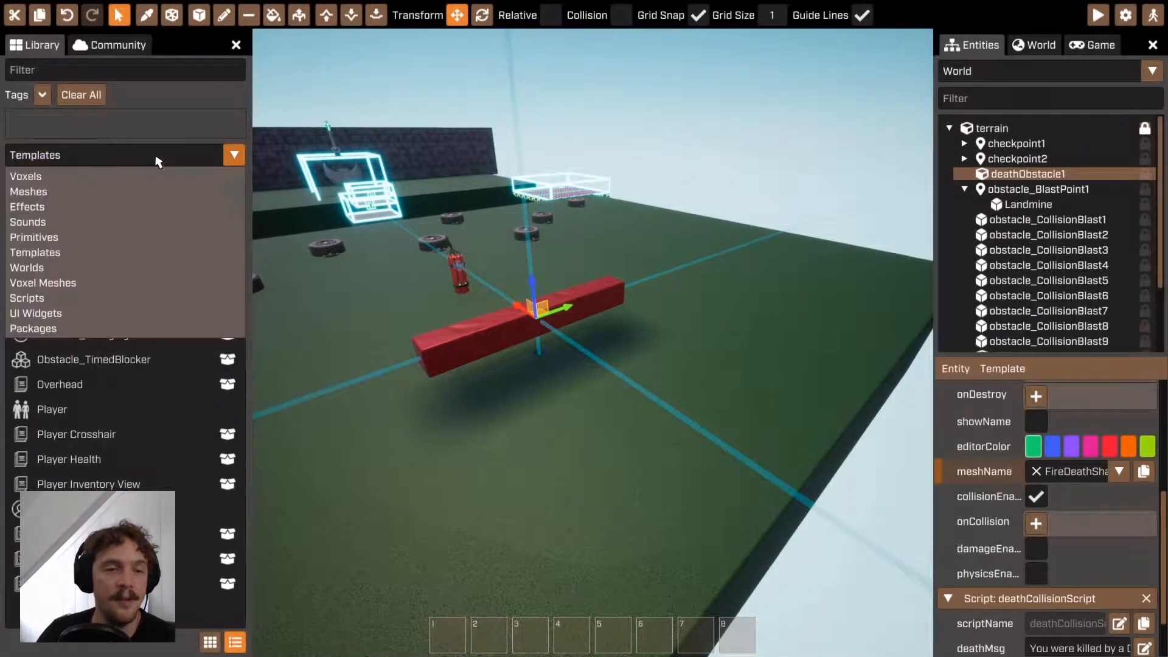
left_click(184, 178)
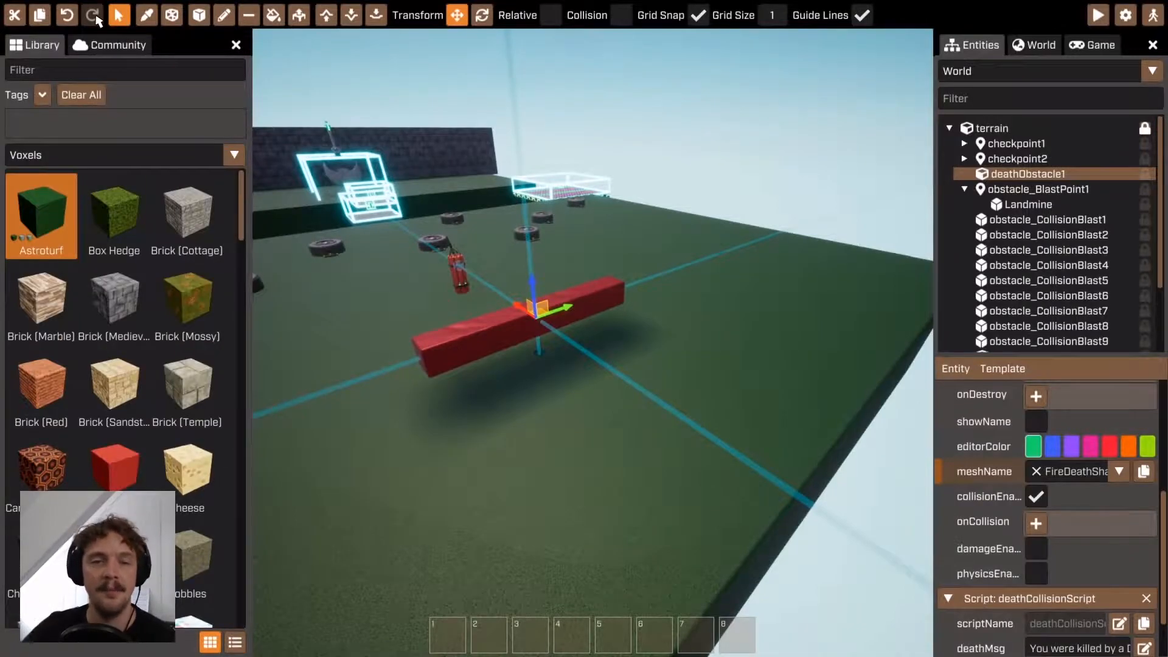
left_click(273, 17)
type("fire")
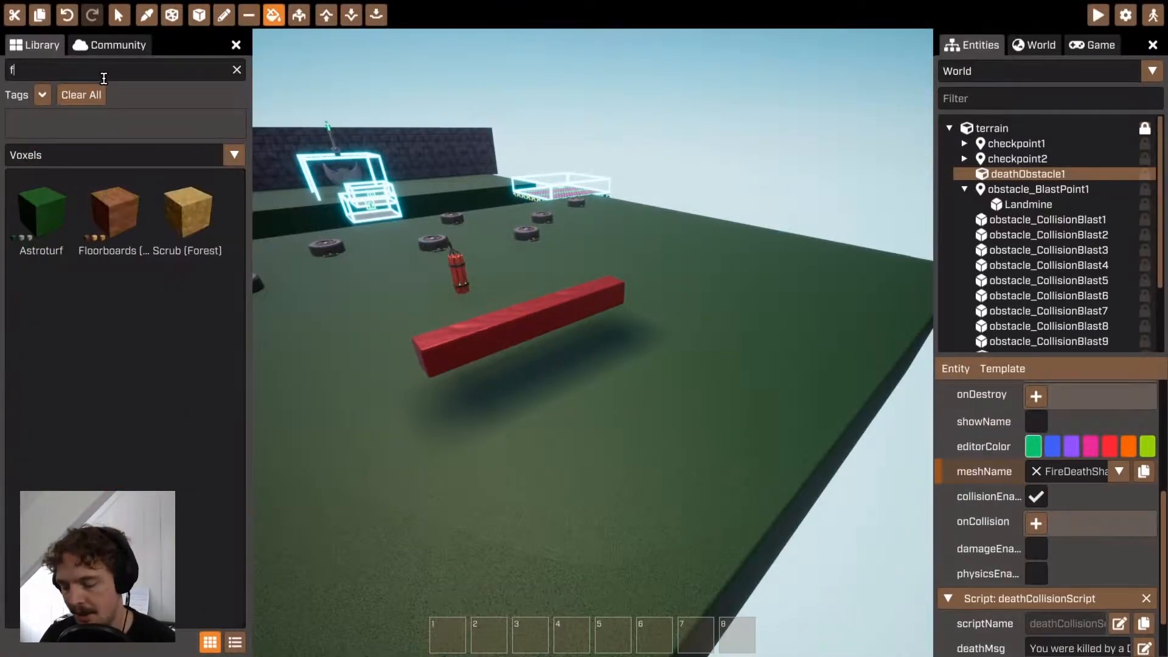
left_click(237, 70)
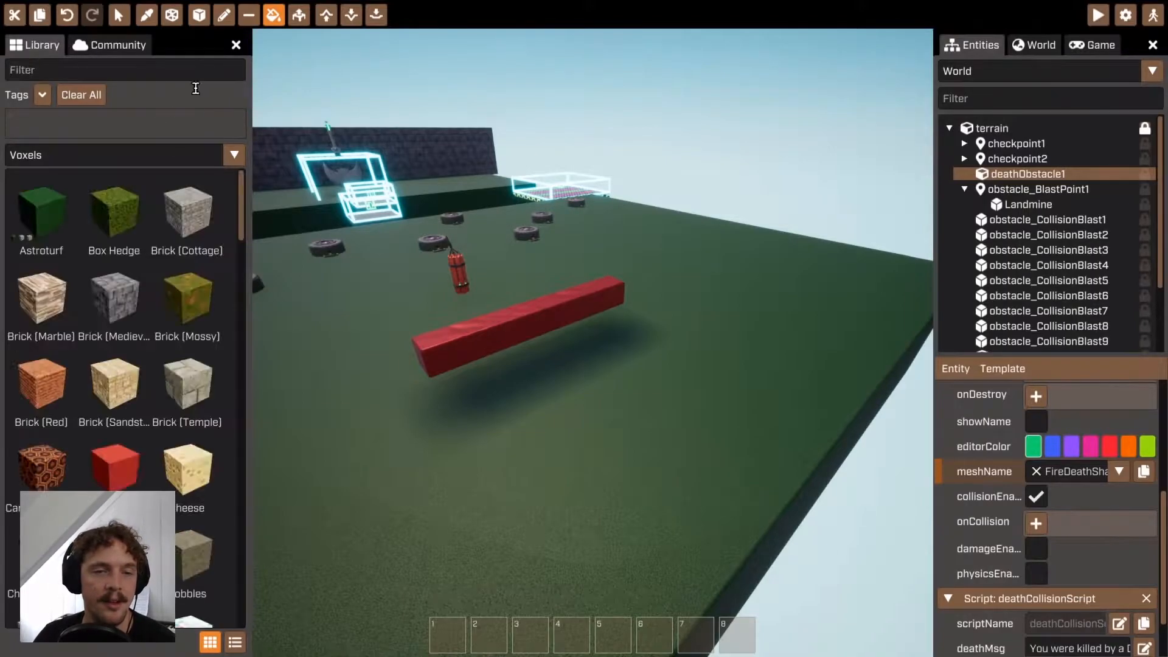
type("lava")
left_click(56, 223)
left_click(543, 332)
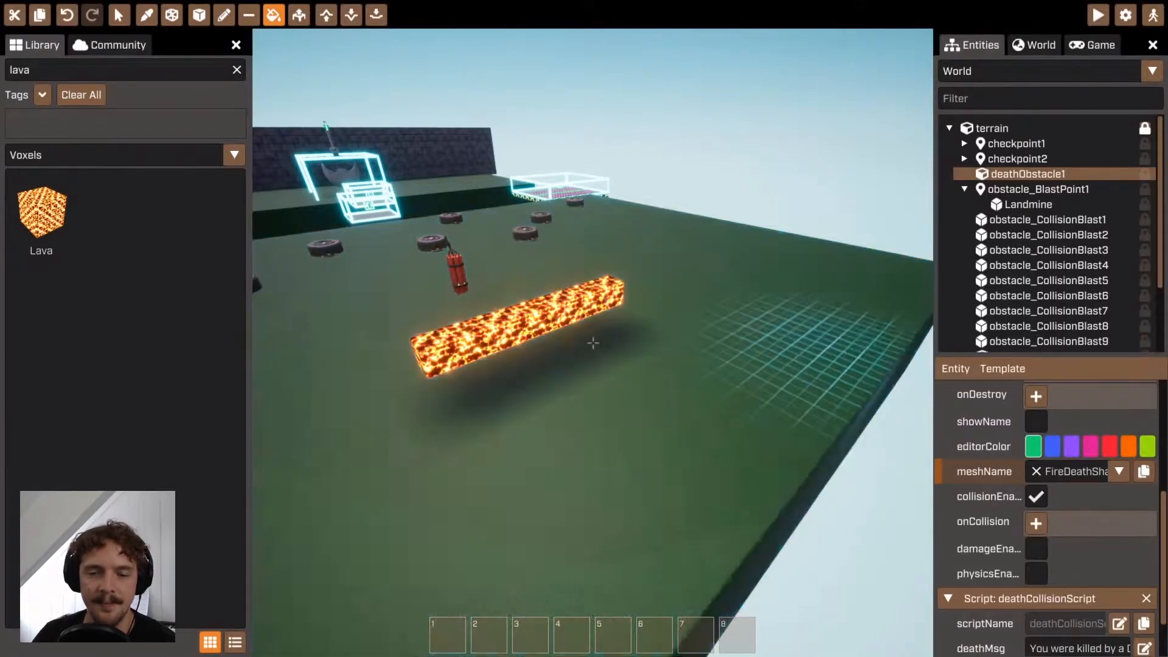
right_click_drag(845, 357, 842, 351)
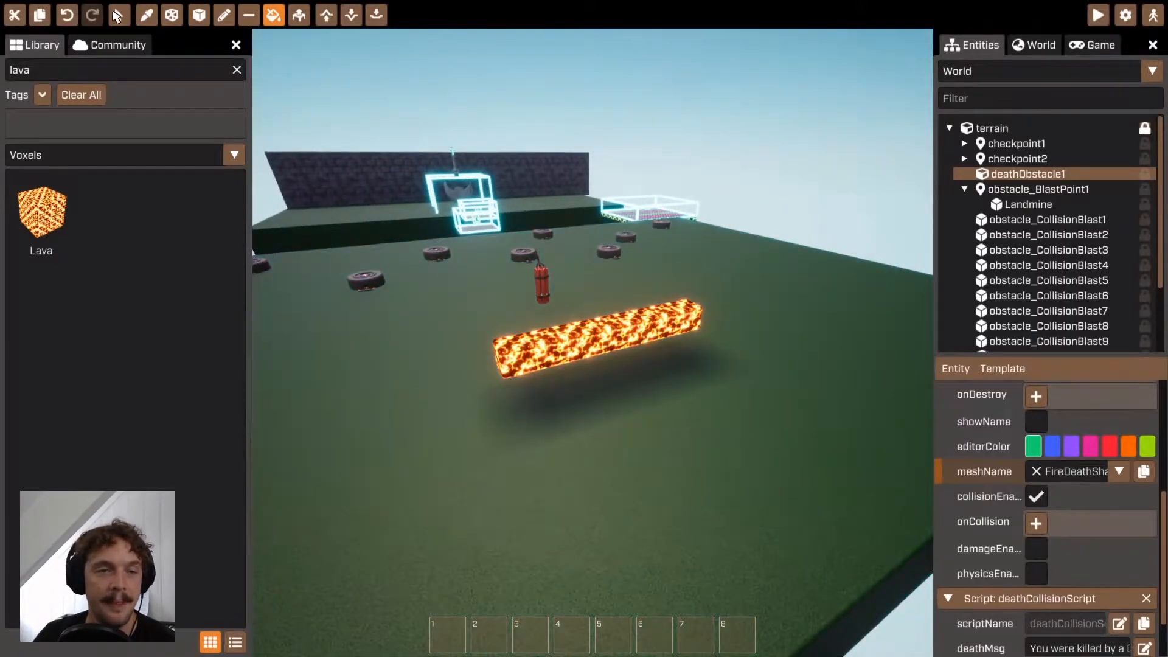
Return to the selection tool and select the TNT mesh of the blast point obstacle beyond the lava bar.
left_click(119, 16)
right_click_drag(447, 324, 593, 343)
key("a")
key("w")
right_click_drag(481, 428, 593, 343)
left_click(596, 365)
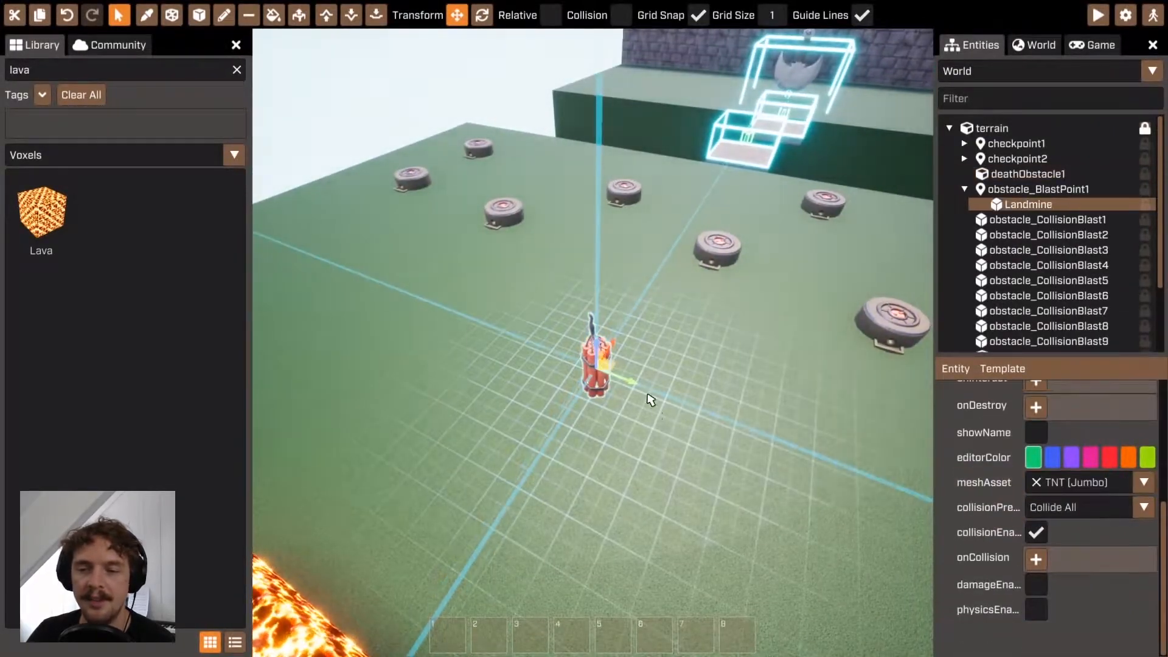
List the library's templates again and place two more Obstacle_BlastPoint instances on the platform near the existing TNT.
left_click(237, 70)
left_click(235, 155)
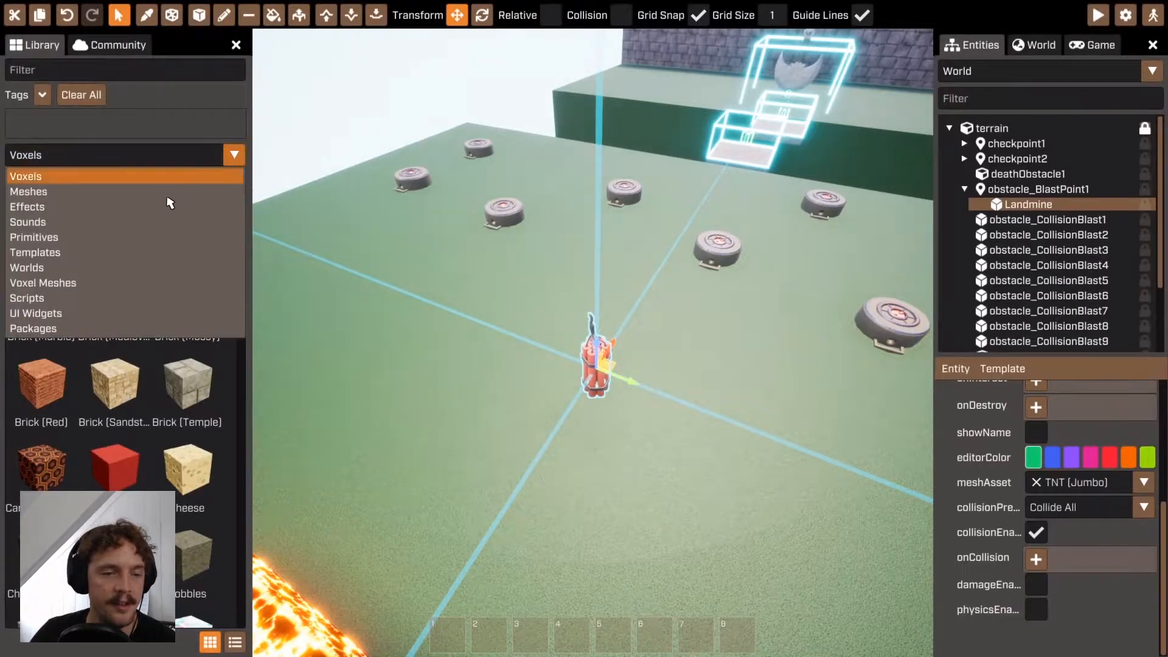
left_click(90, 254)
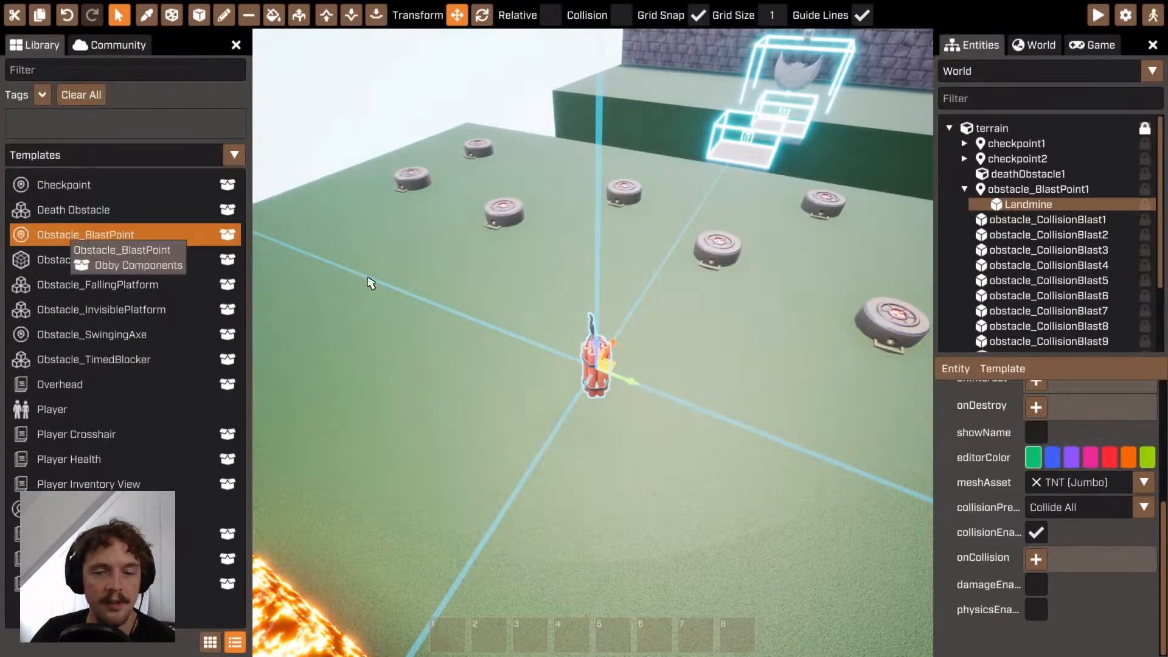
left_click(59, 241)
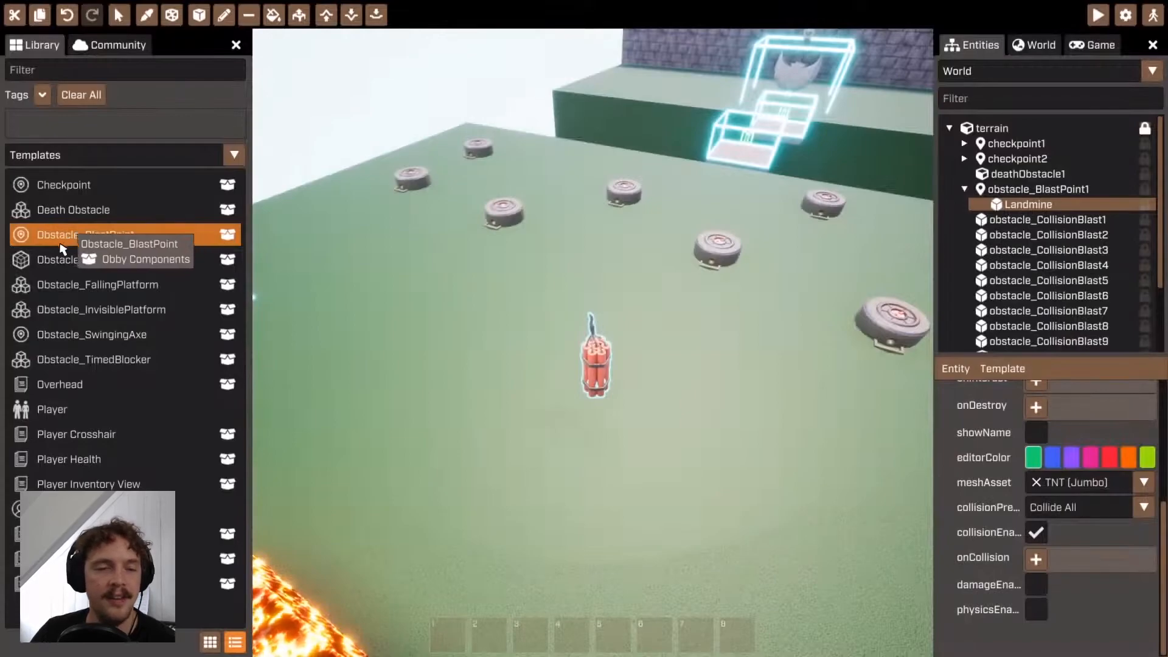
left_click(381, 298)
left_click(591, 288)
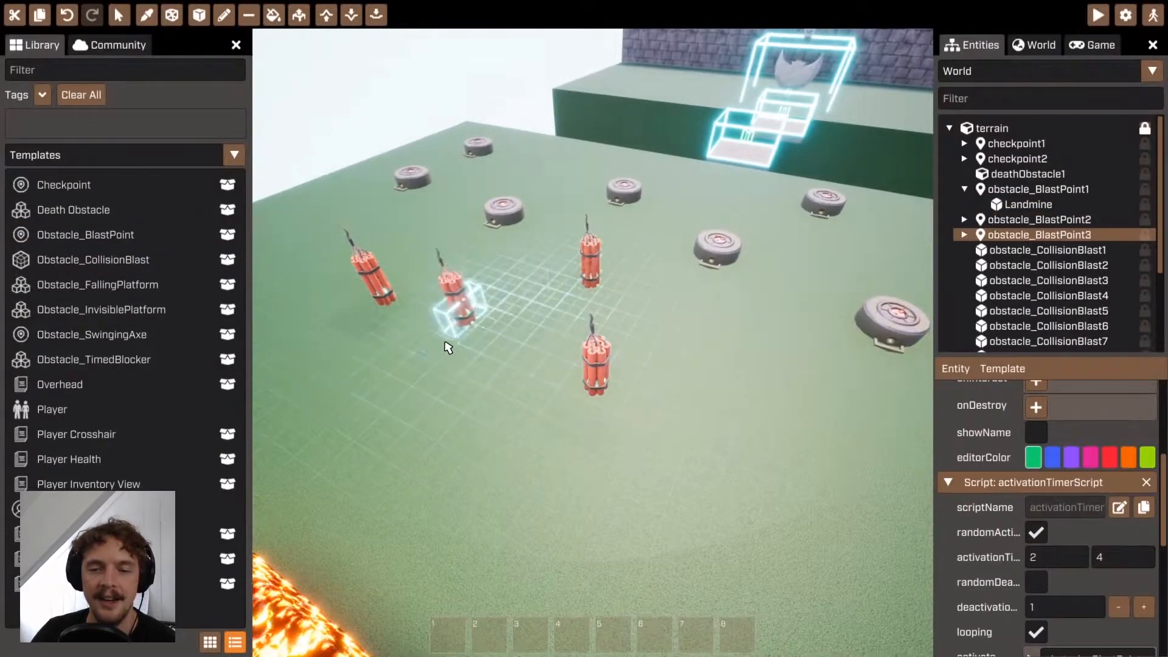
Undo both new blast point placements and return to the selection tool.
key("ctrl+z")
key("ctrl+z")
left_click(119, 16)
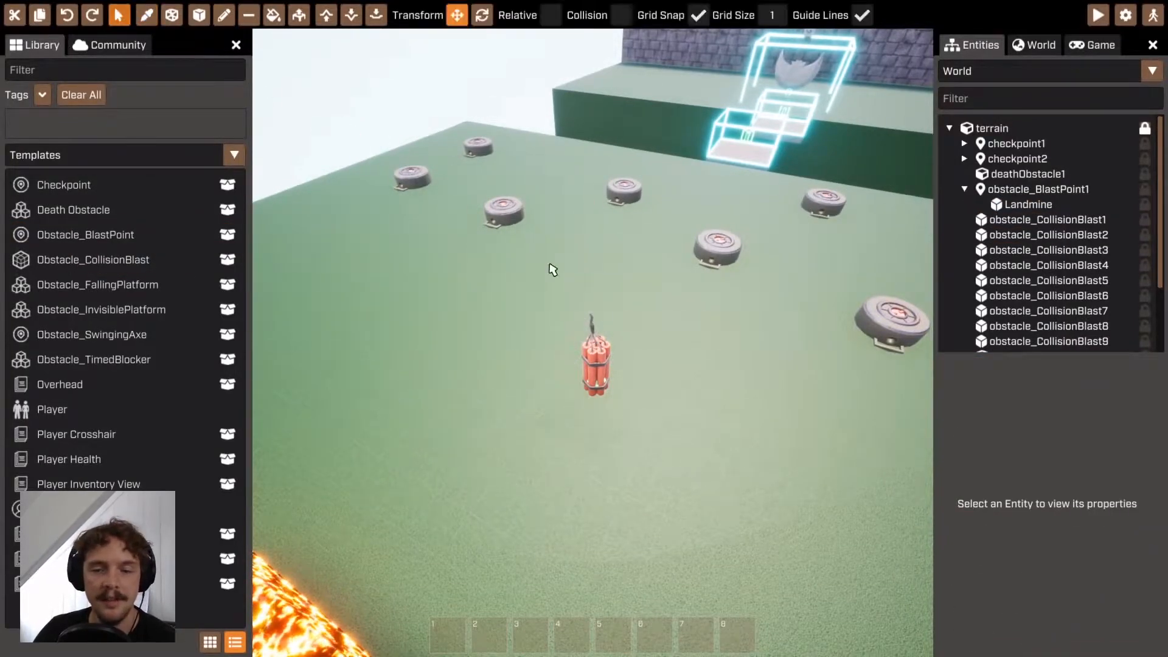
Select the original TNT and its parent locator obstacle_BlastPoint1 to show the locator's properties.
left_click(594, 364)
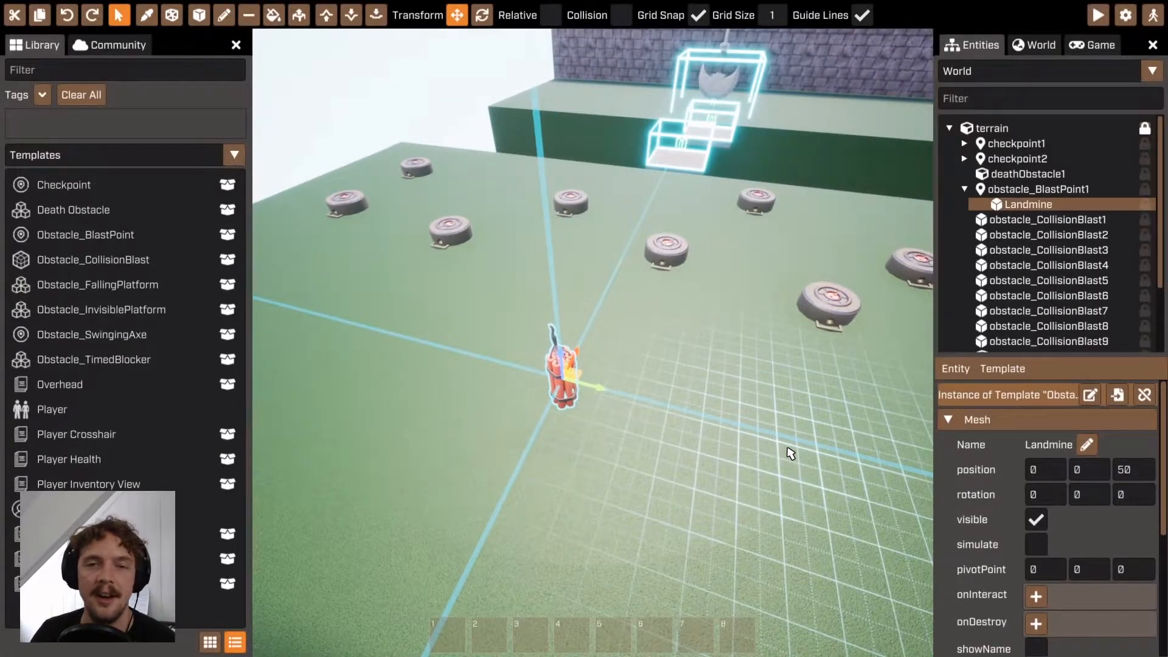
key("s")
right_click_drag(810, 442, 825, 420)
key("w")
right_click_drag(680, 394, 680, 395)
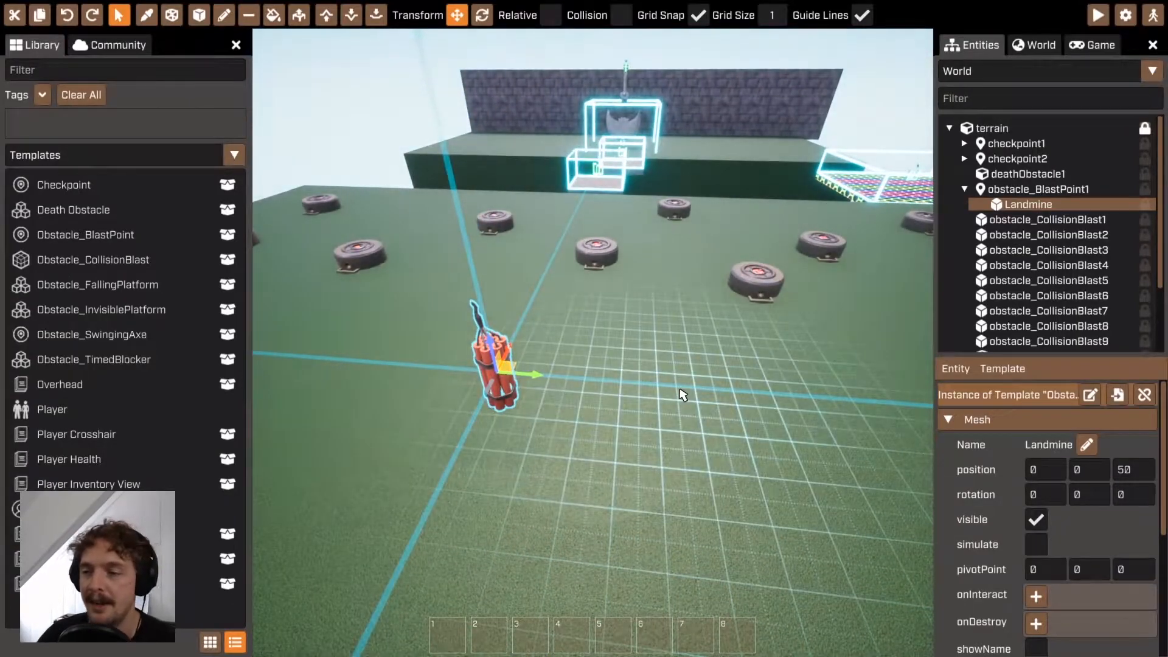
left_click(1033, 188)
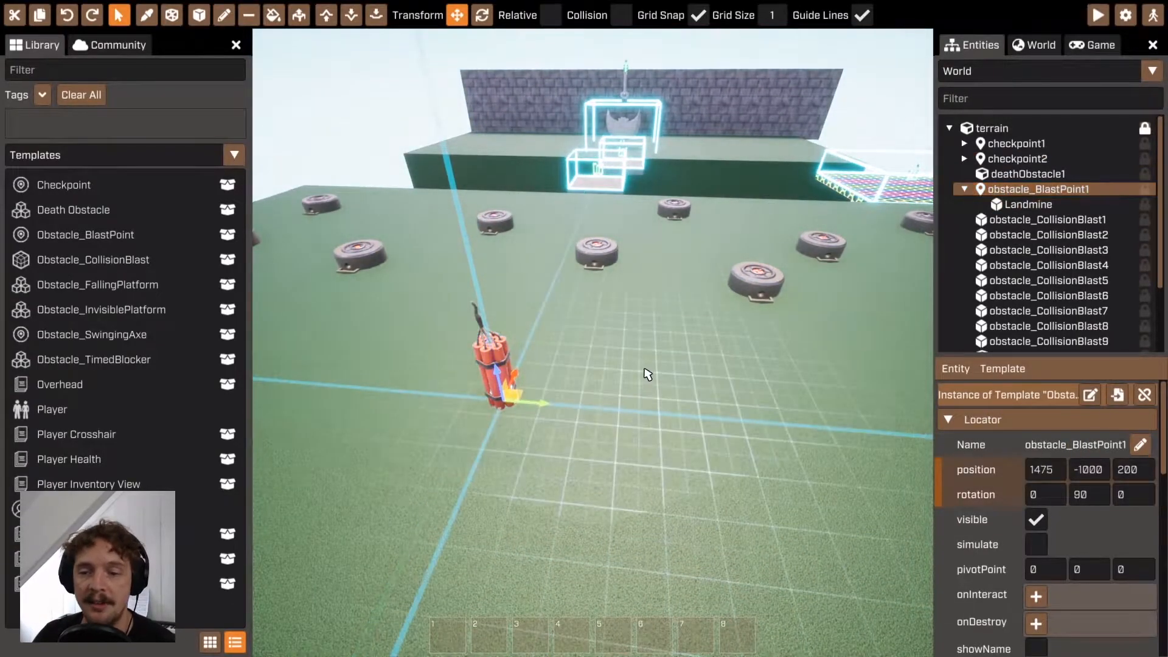
Examine the activationTimerScript settings of the selected obstacle_BlastPoint1 locator.
right_click_drag(624, 365, 624, 368)
key("a")
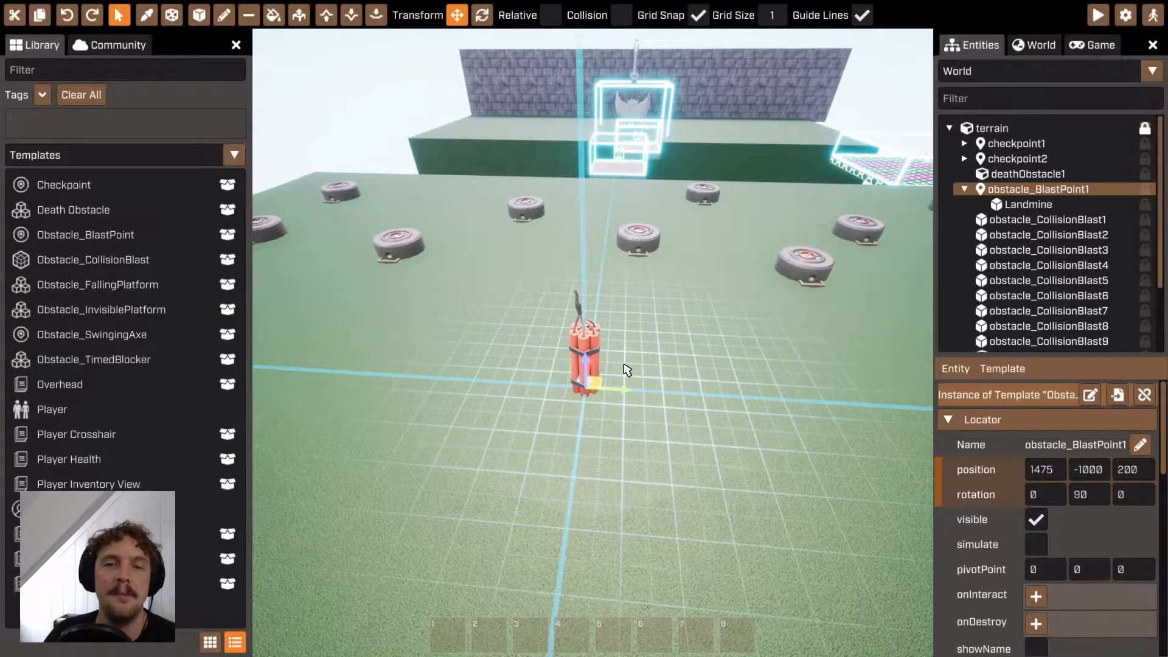
scroll(1083, 575, "down", 10)
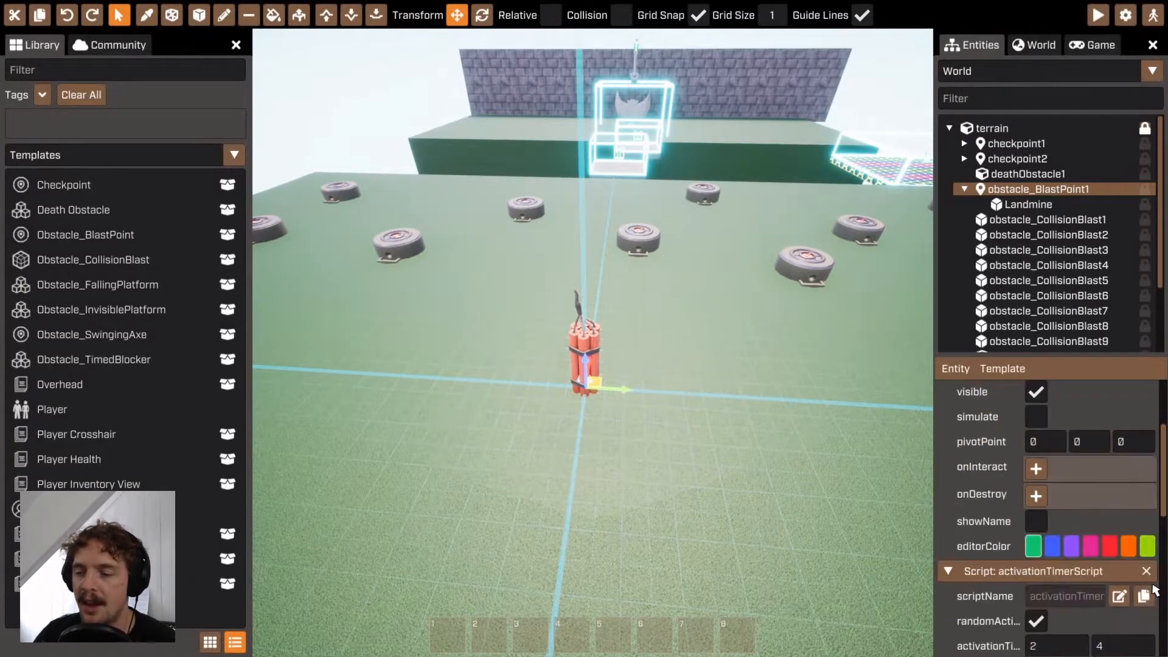
scroll(1070, 571, "up", 1)
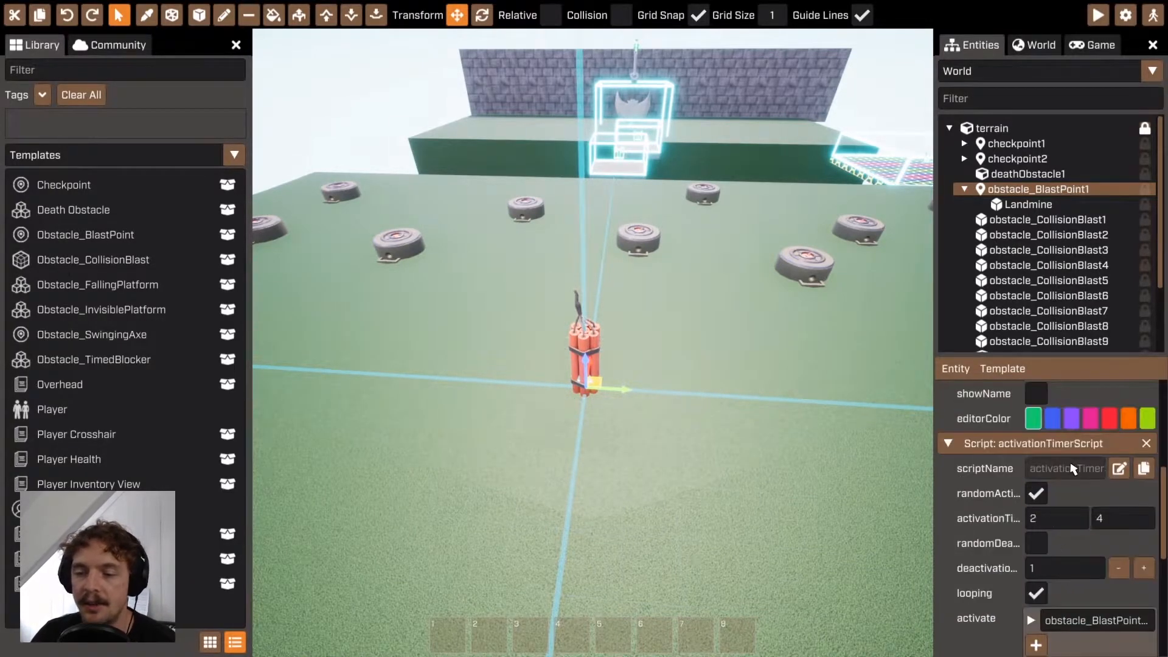
scroll(1072, 469, "down", 2)
scroll(1034, 487, "up", 3)
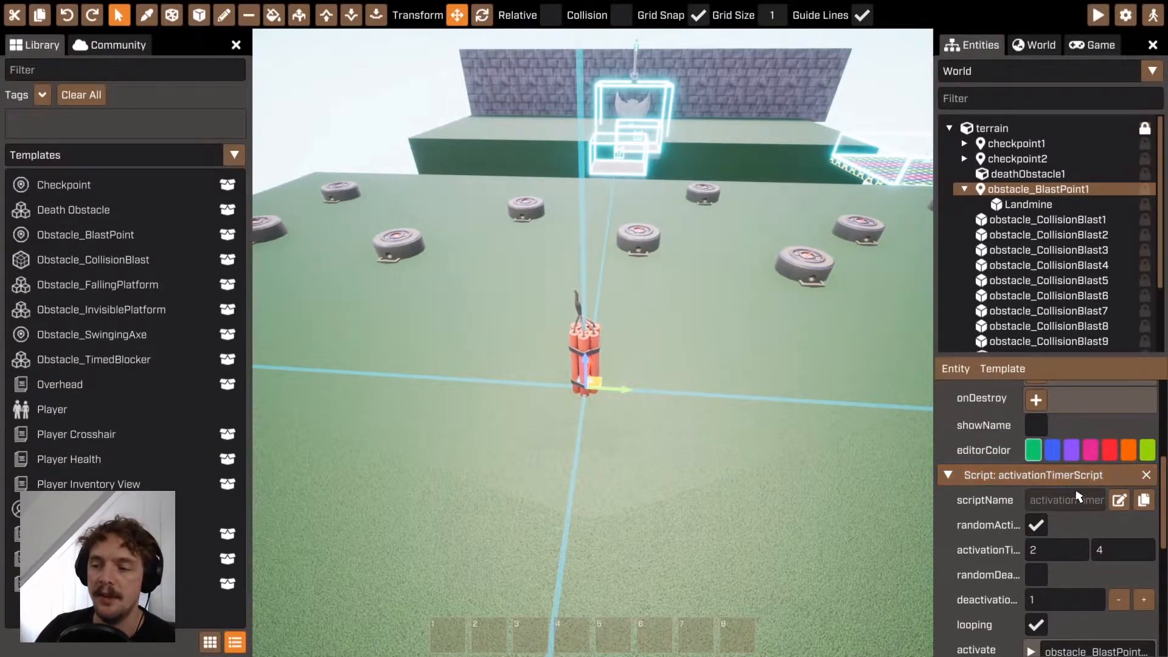
scroll(1074, 489, "down", 1)
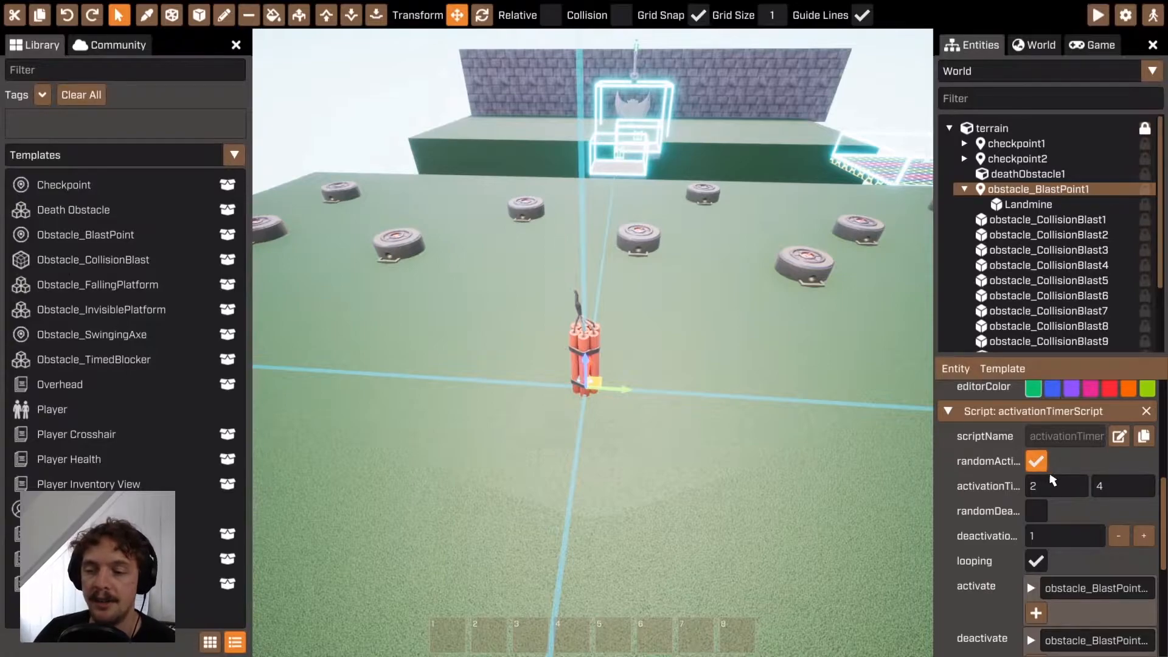
Turn off the random activation delay, set the fixed activation time to 3.5, and turn the random activation delay back on.
left_click(1036, 461)
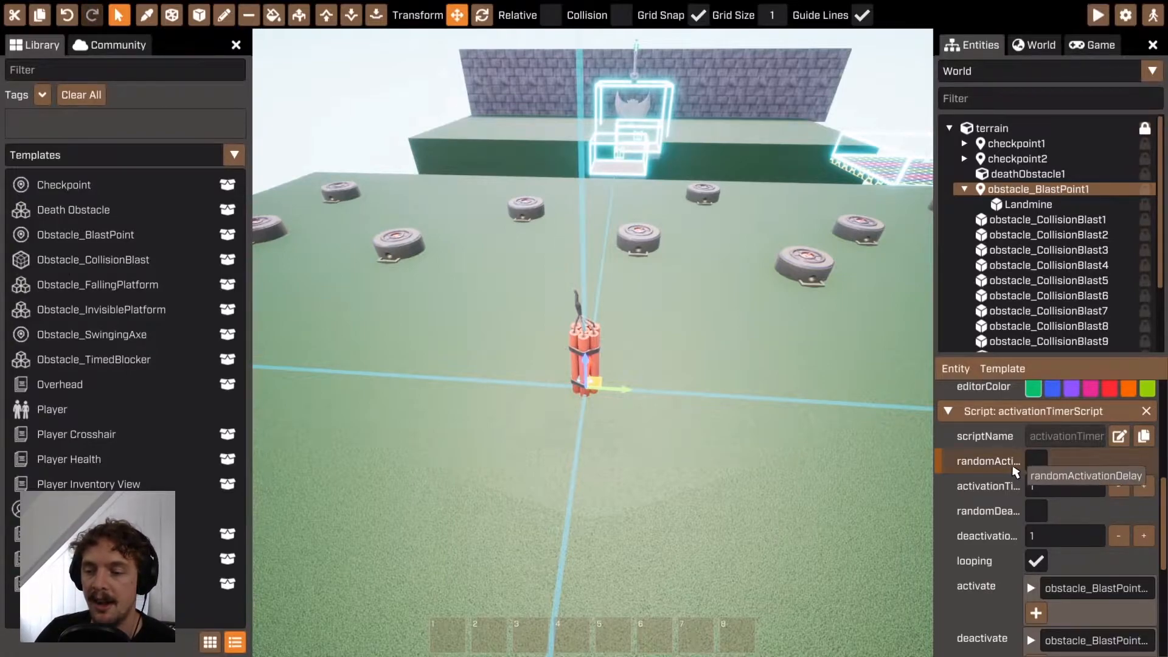
left_click(1035, 489)
type("1")
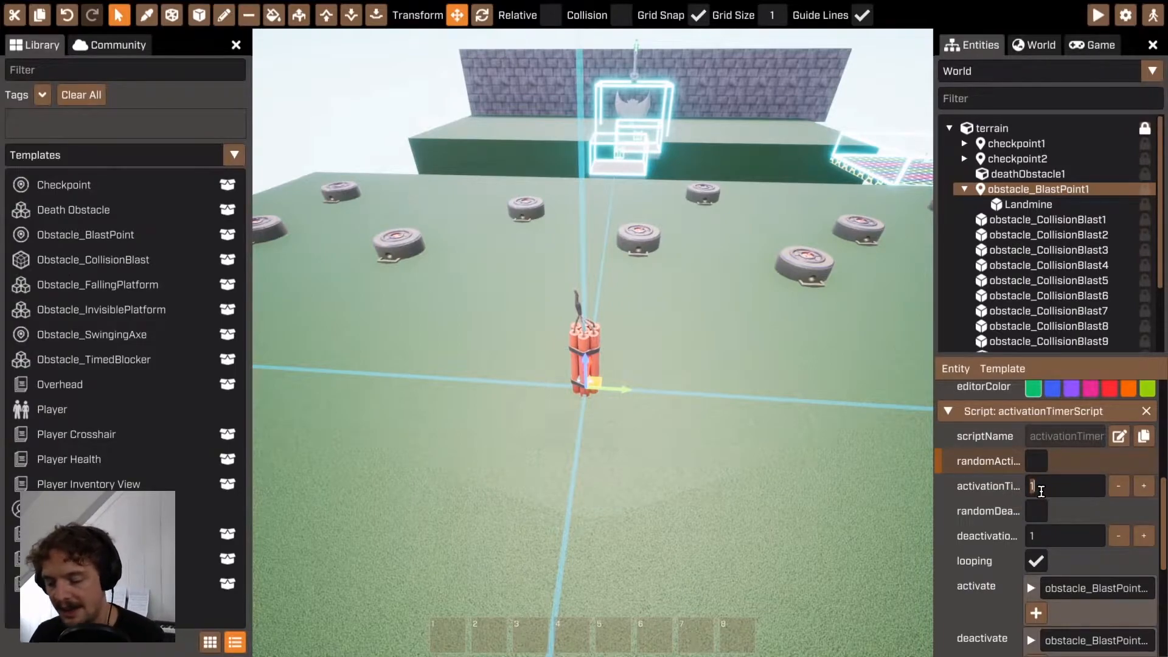
key("BackSpace")
type("3.5")
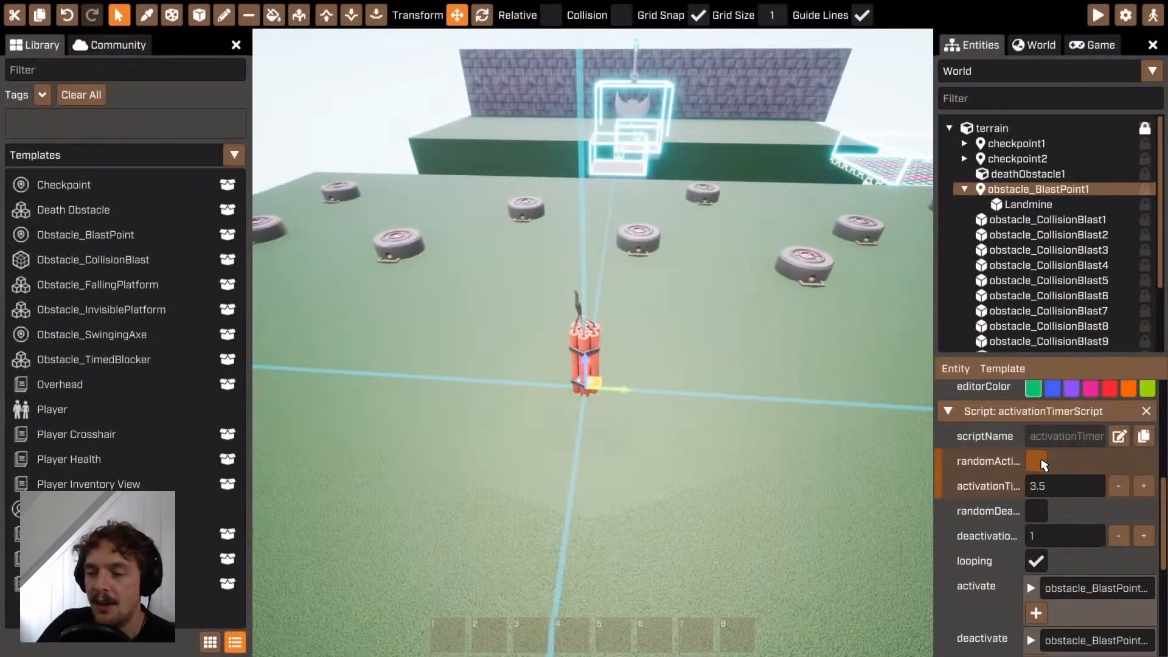
left_click(1037, 461)
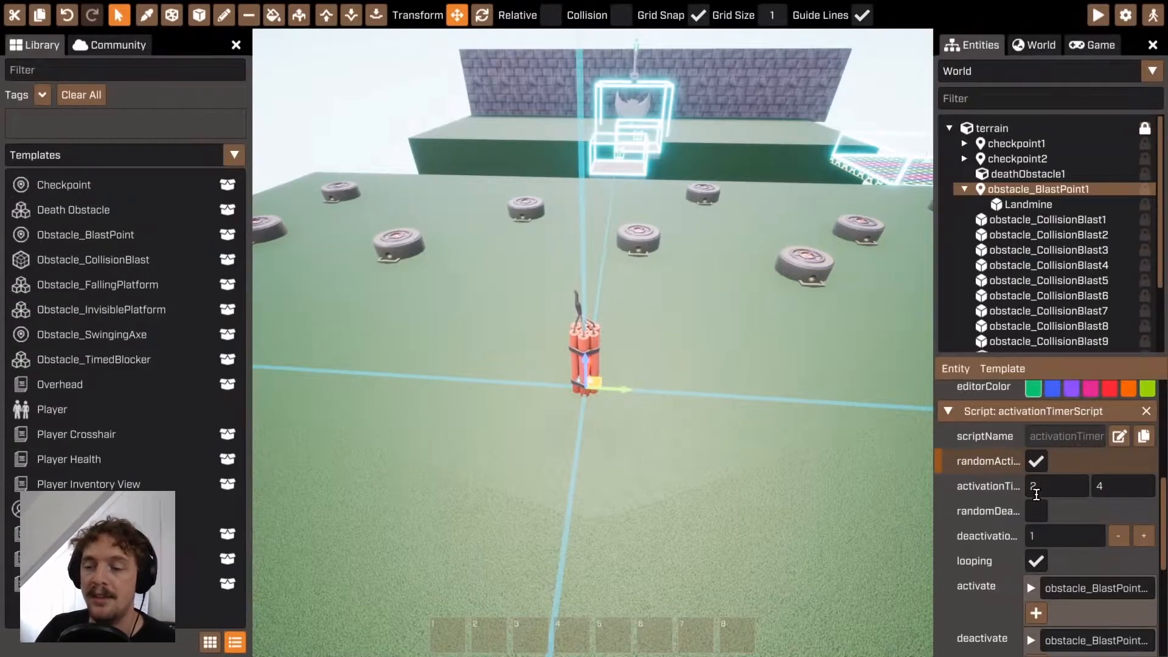
Try the random deactivation delay of the TNT's activation timer by enabling it and disabling it again.
scroll(1121, 492, "down", 1)
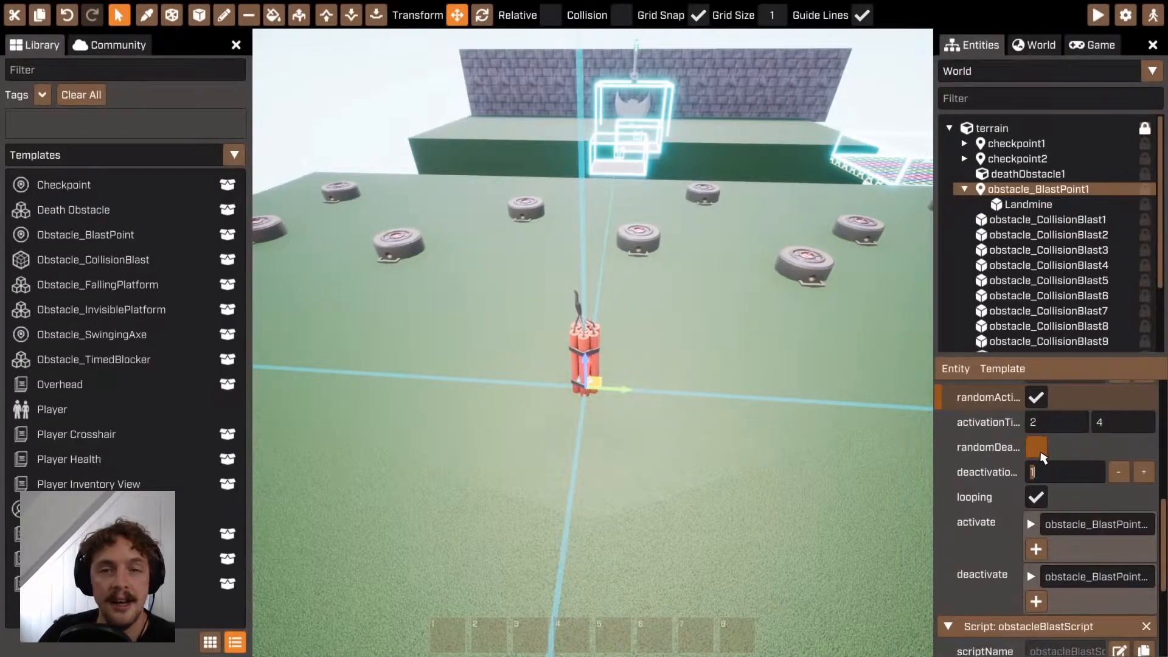
left_click(1040, 450)
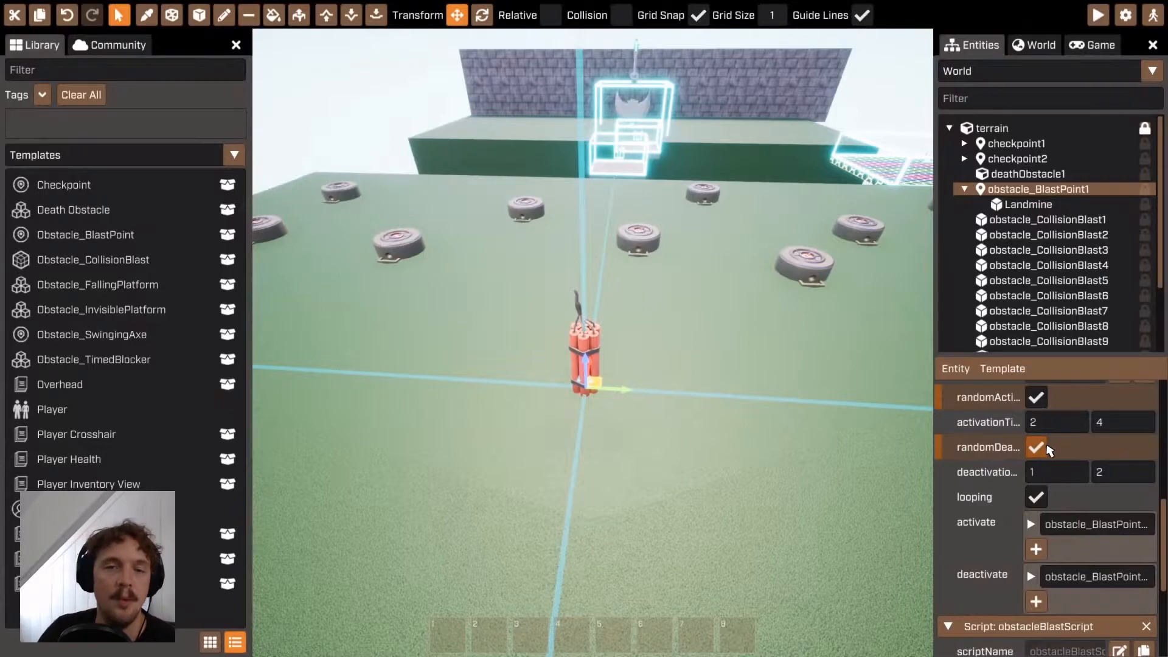
left_click(1044, 455)
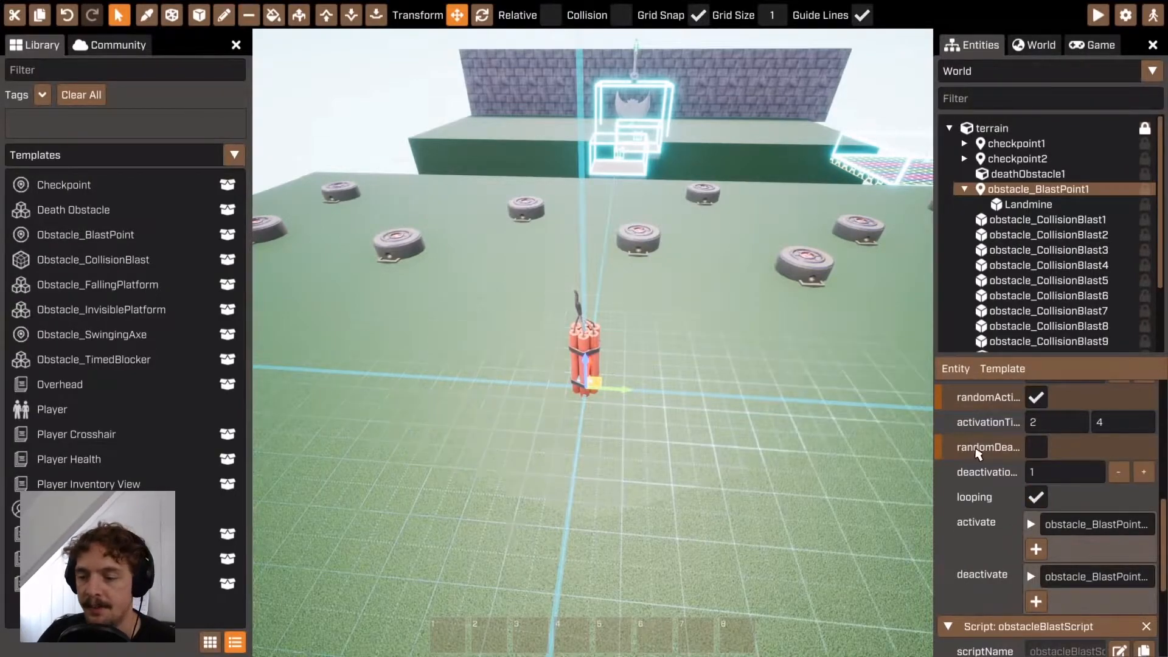
Set the blastRadius in the obstacleBlastScript of obstacle_BlastPoint1 to 250.
scroll(966, 450, "down", 2)
scroll(1108, 476, "down", 1)
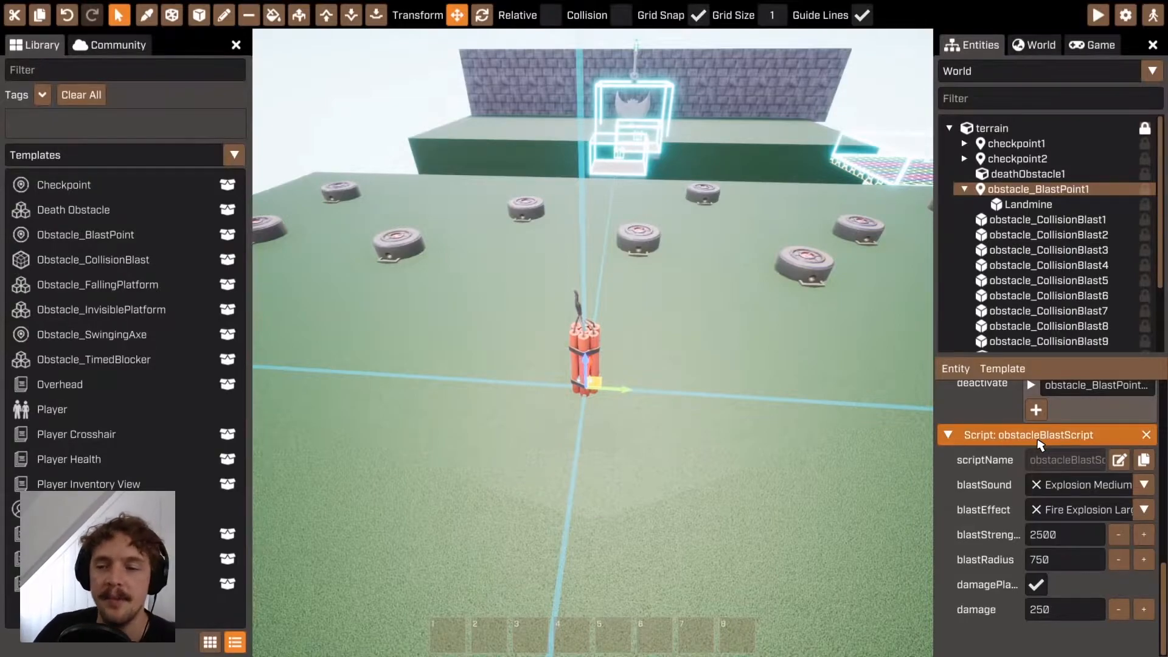
left_click(146, 260)
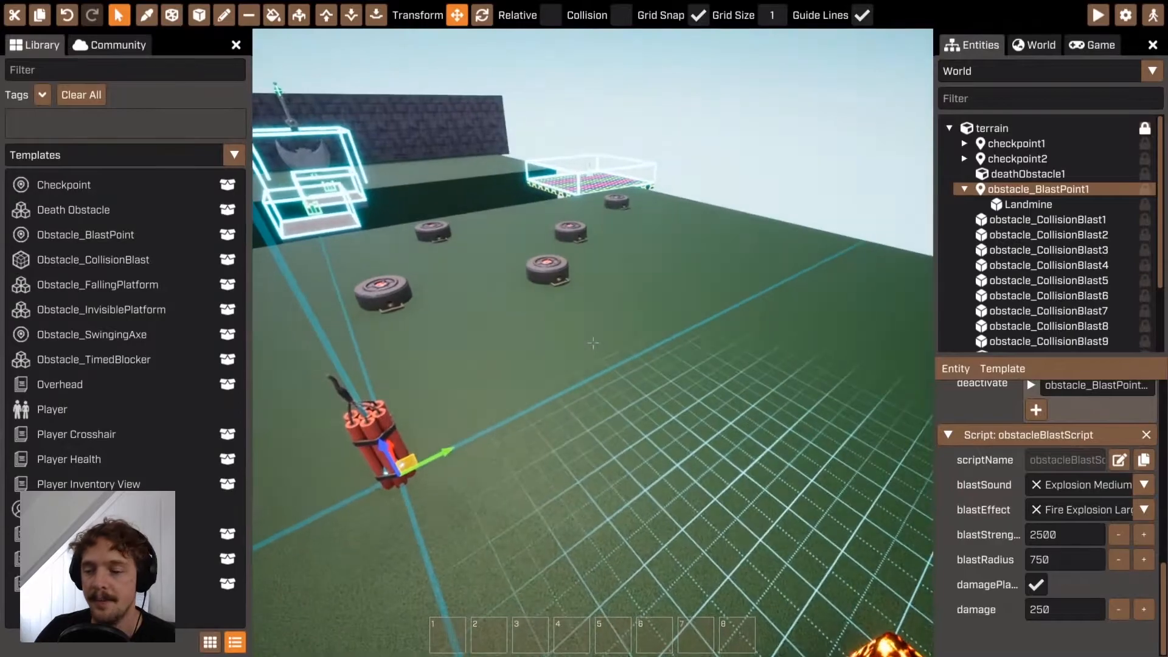
right_click_drag(628, 485, 615, 359)
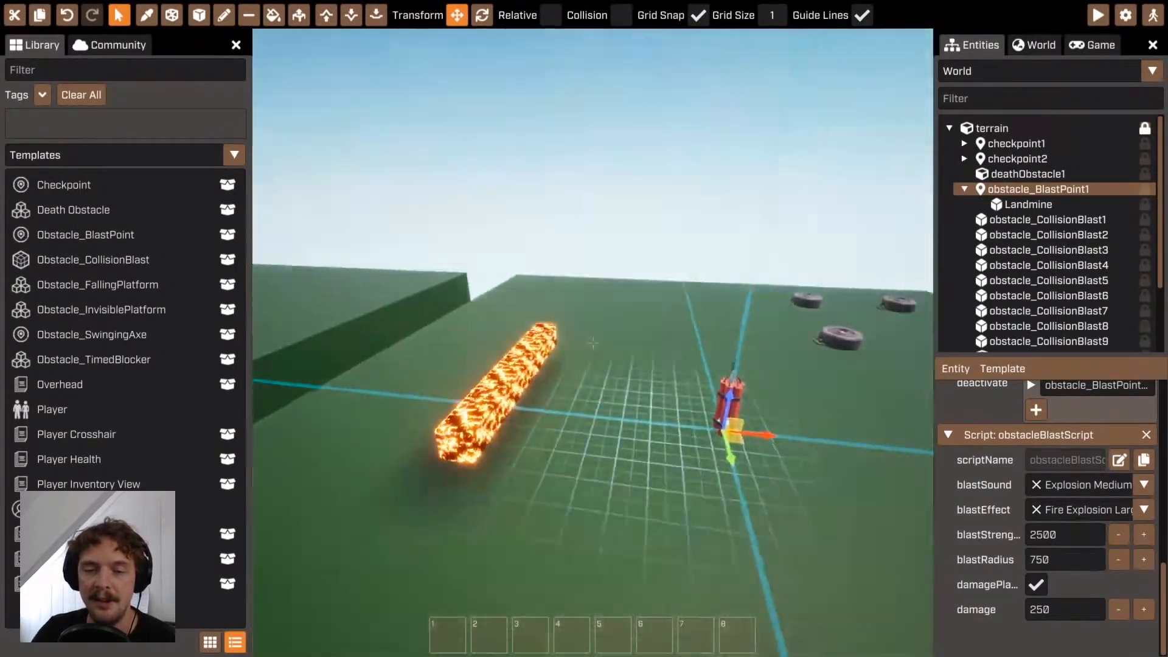
right_click_drag(593, 342, 595, 368)
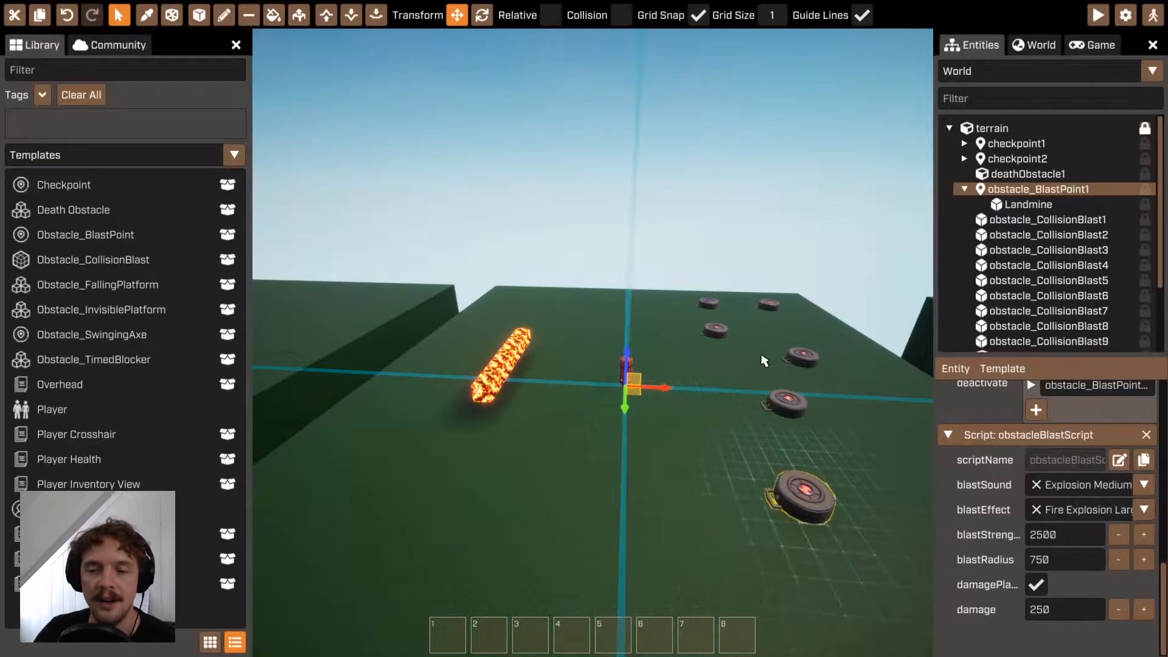
mouse_move(740, 477)
right_mouse_down()
mouse_move(593, 342)
mouse_move(727, 464)
right_mouse_up()
key("a")
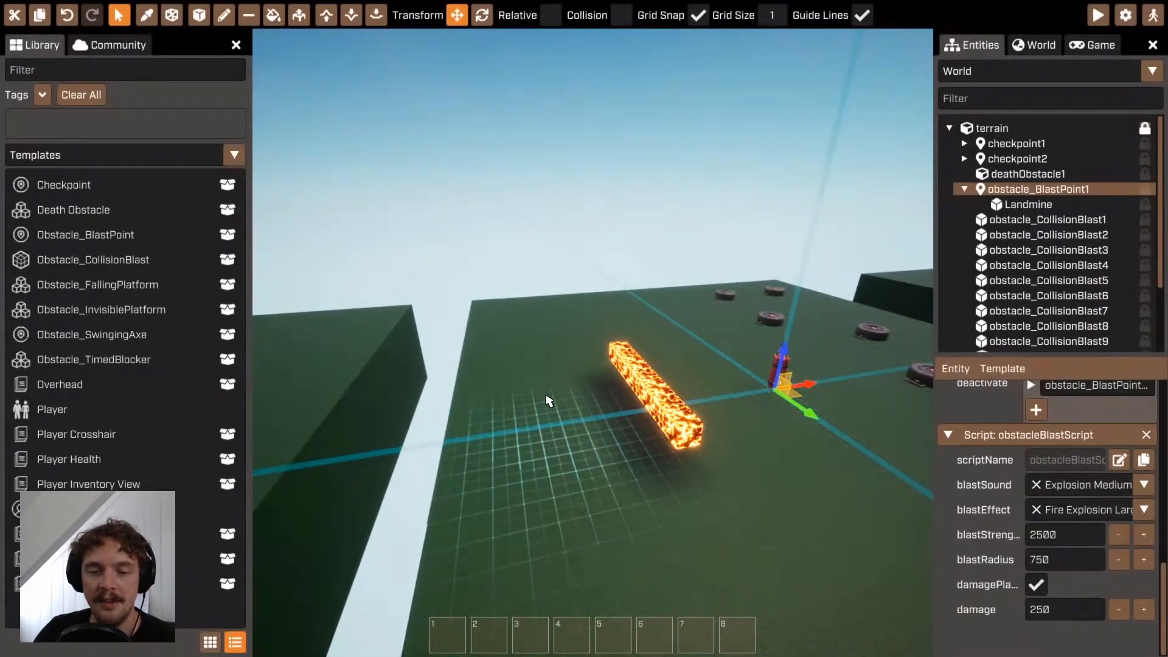
key("d")
right_click_drag(569, 460, 690, 472)
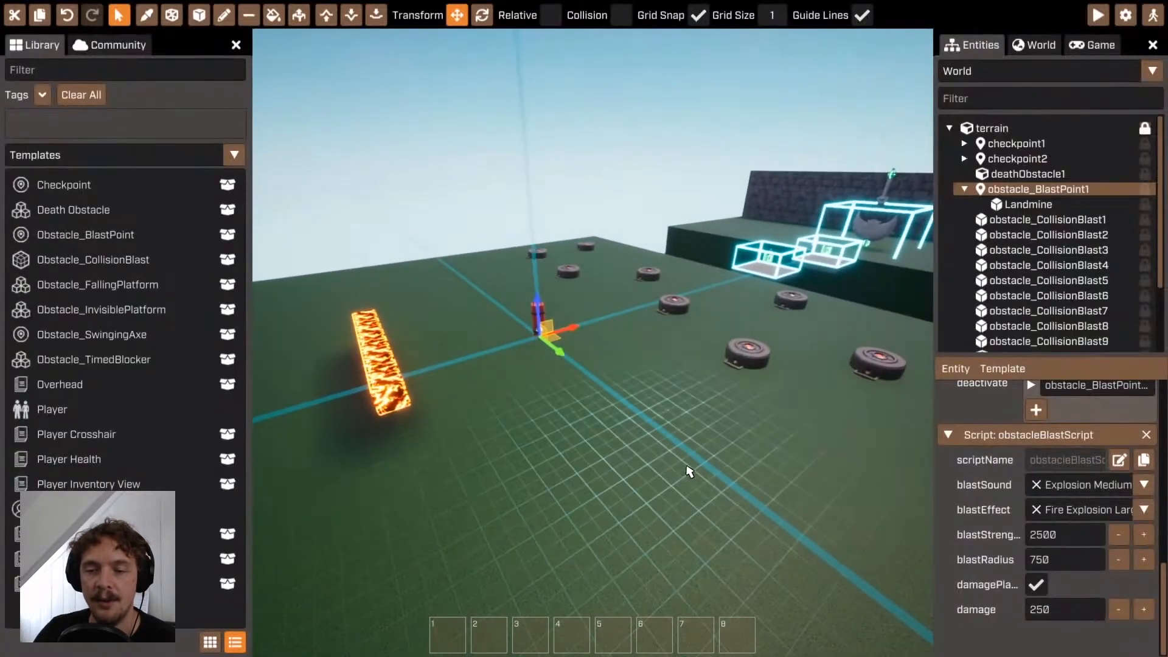
right_click_drag(591, 398, 591, 398)
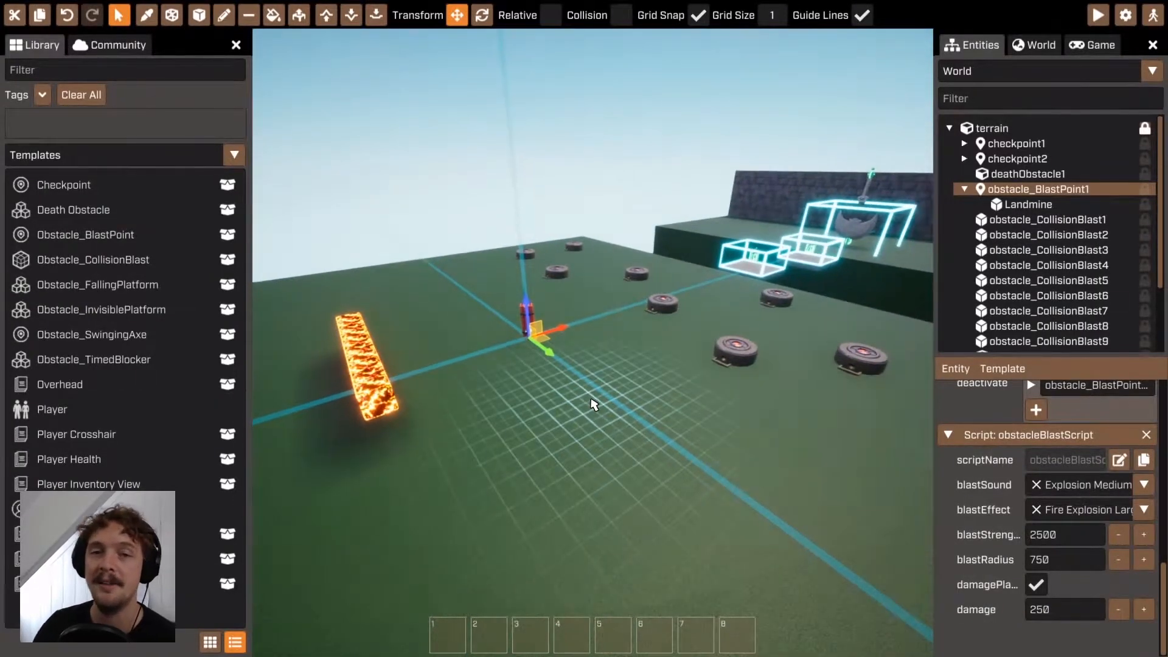
right_click_drag(571, 446, 592, 342)
left_click(1077, 555)
type("250")
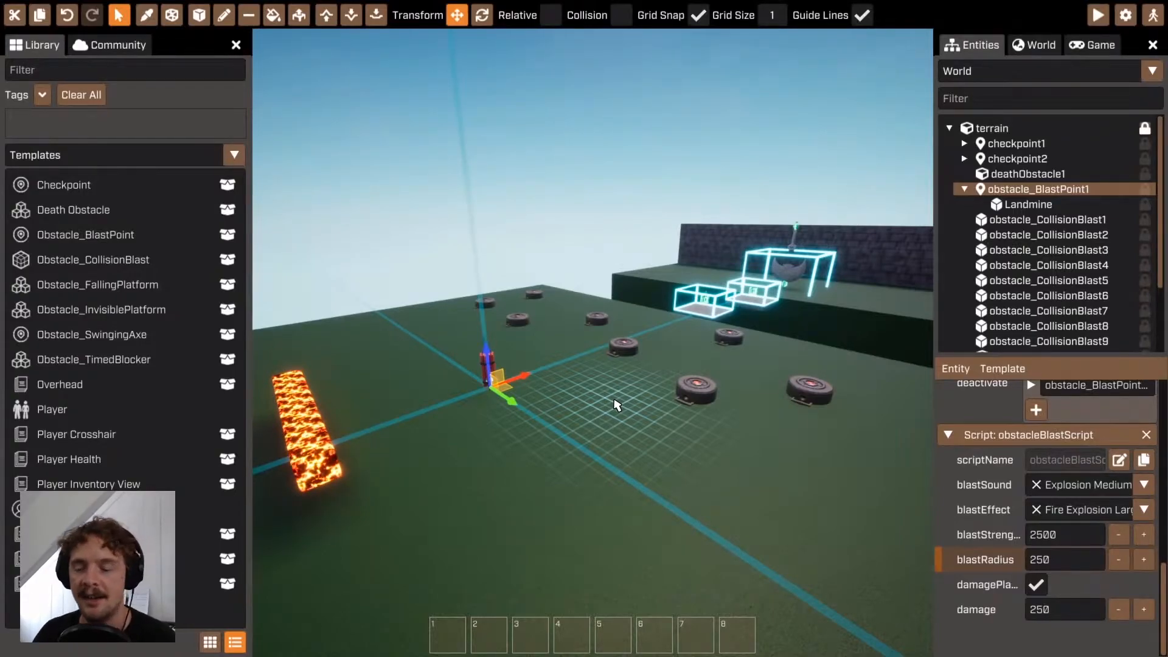
Select the landmines obstacle_CollisionBlast9 and obstacle_CollisionBlast3 on the platform, ending with obstacle_CollisionBlast9 selected.
right_click_drag(687, 440, 716, 417)
key("w")
left_click(683, 394)
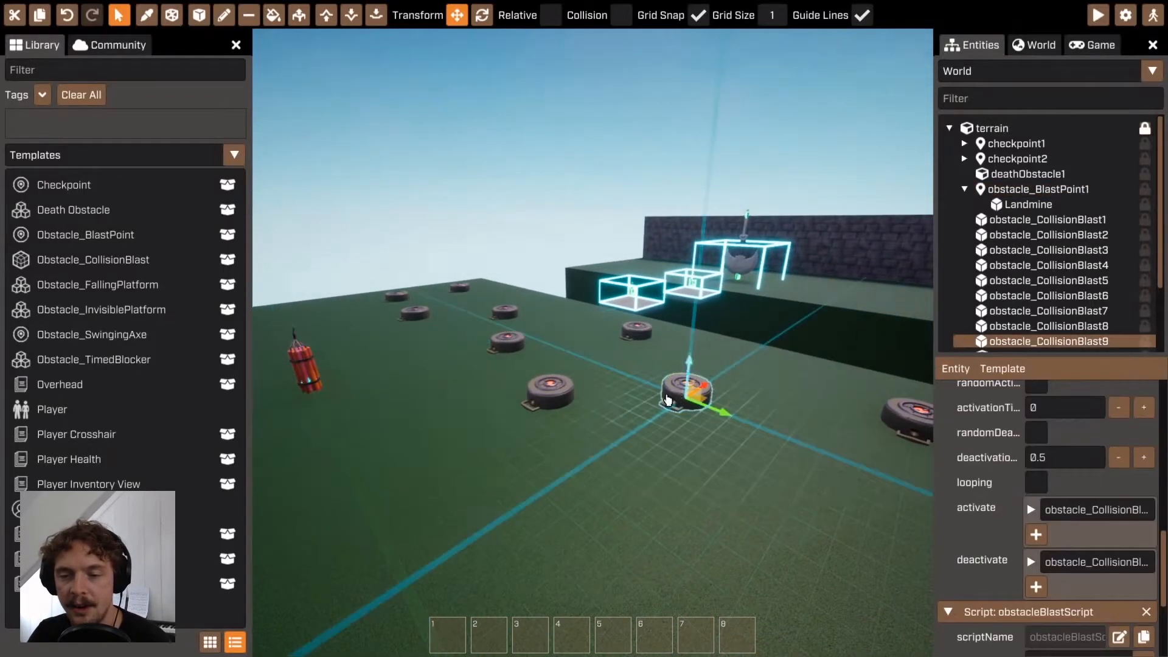
left_click(565, 390)
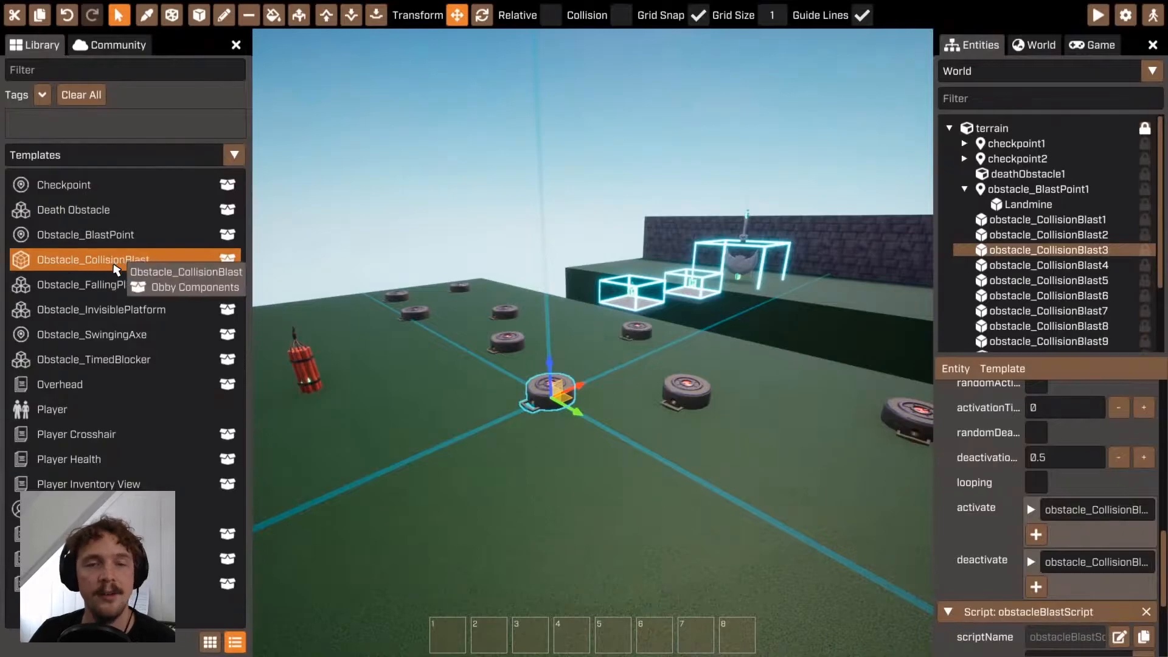
key("w")
mouse_move(662, 568)
right_mouse_down()
mouse_move(699, 542)
mouse_move(672, 556)
mouse_move(672, 584)
right_mouse_up()
key("s")
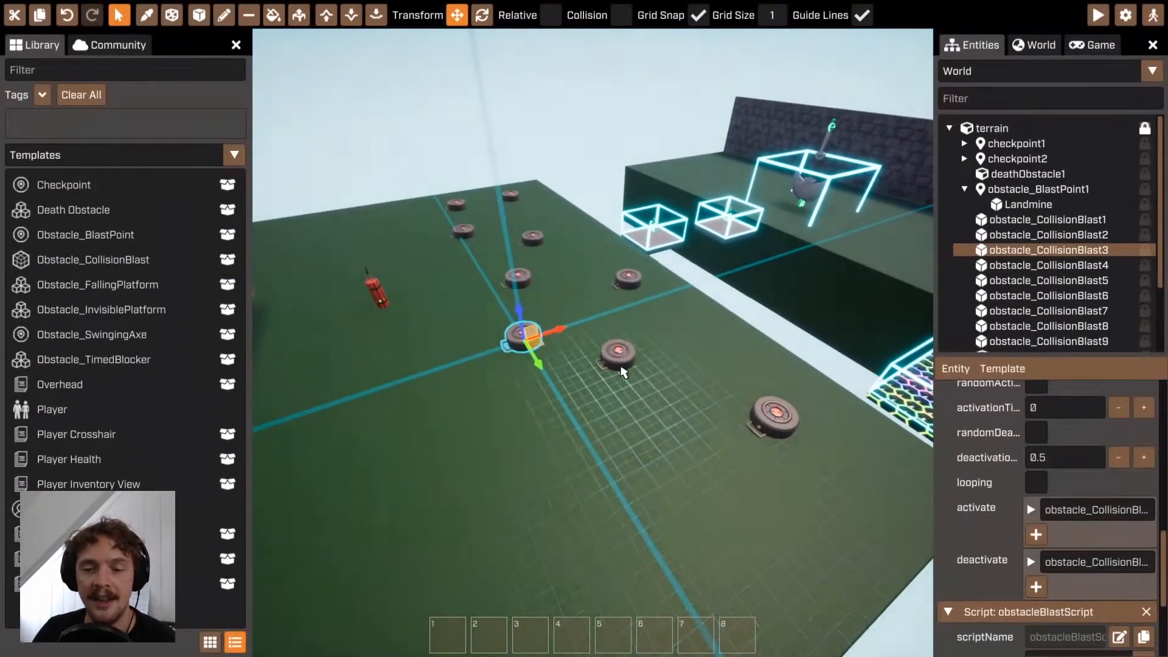
left_click(621, 371)
right_click_drag(621, 372, 593, 348)
key("w")
key("s")
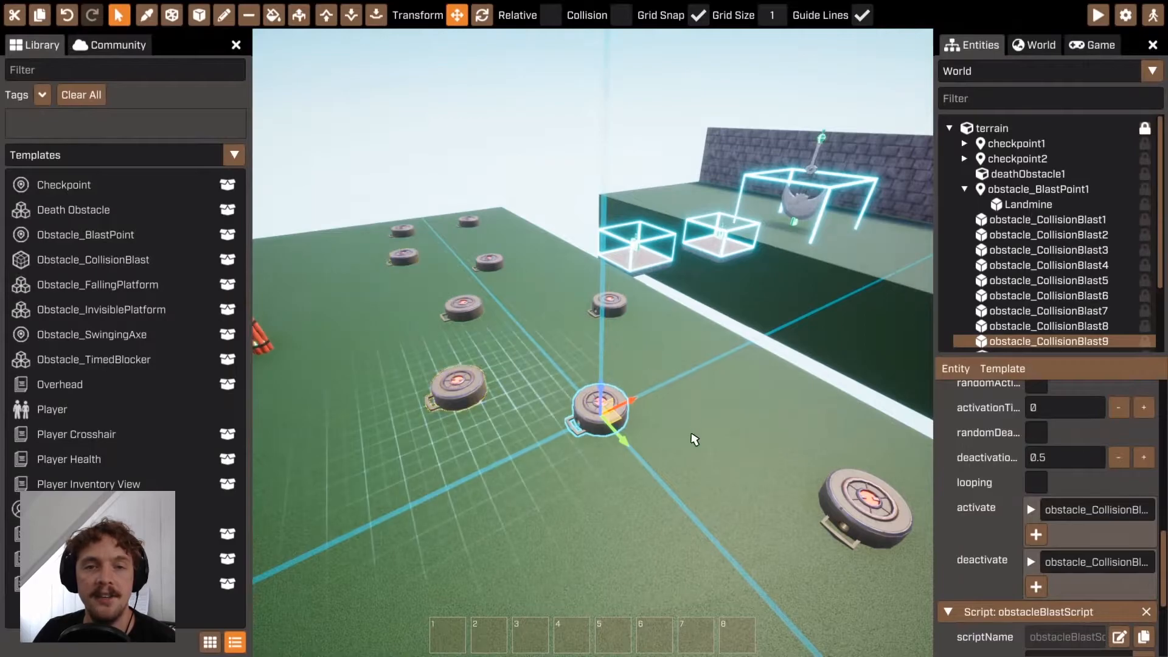
Switch the landmine's random activation delay on and back off, and set its activation time to 2.
scroll(1027, 487, "up", 2)
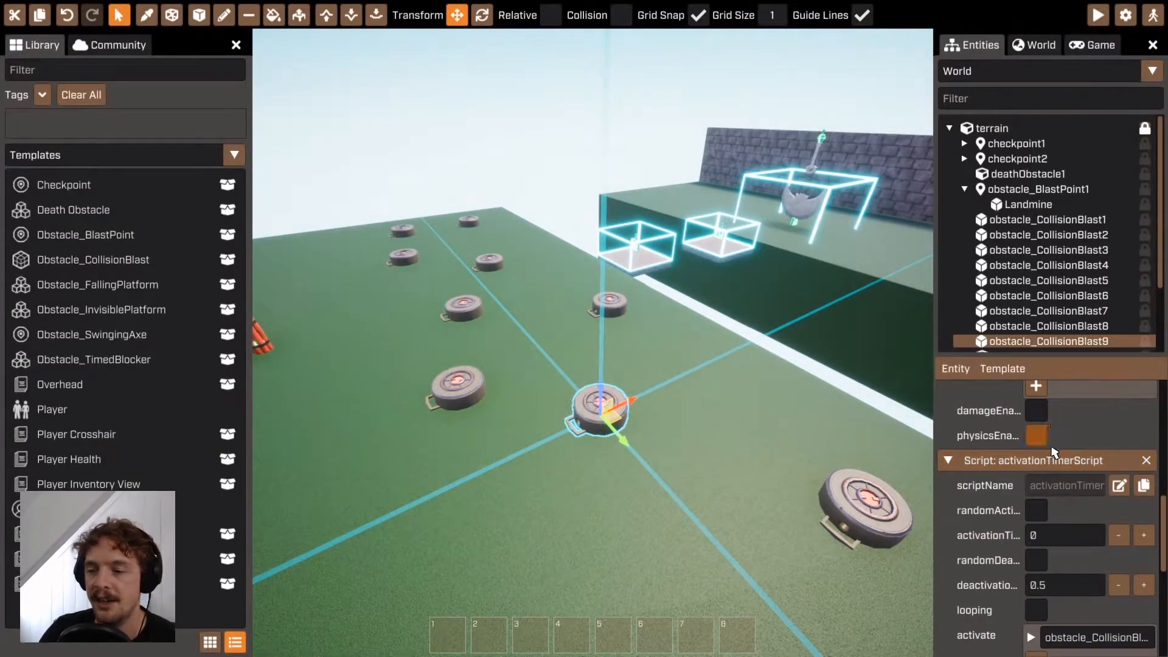
scroll(1066, 468, "down", 3)
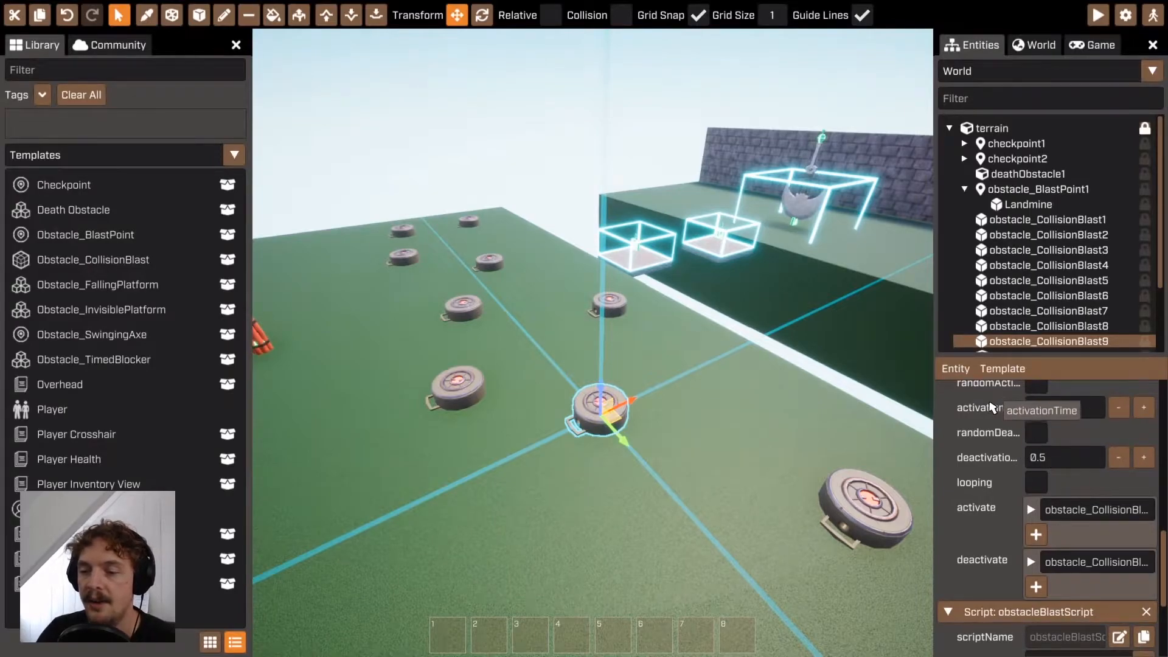
scroll(998, 426, "up", 2)
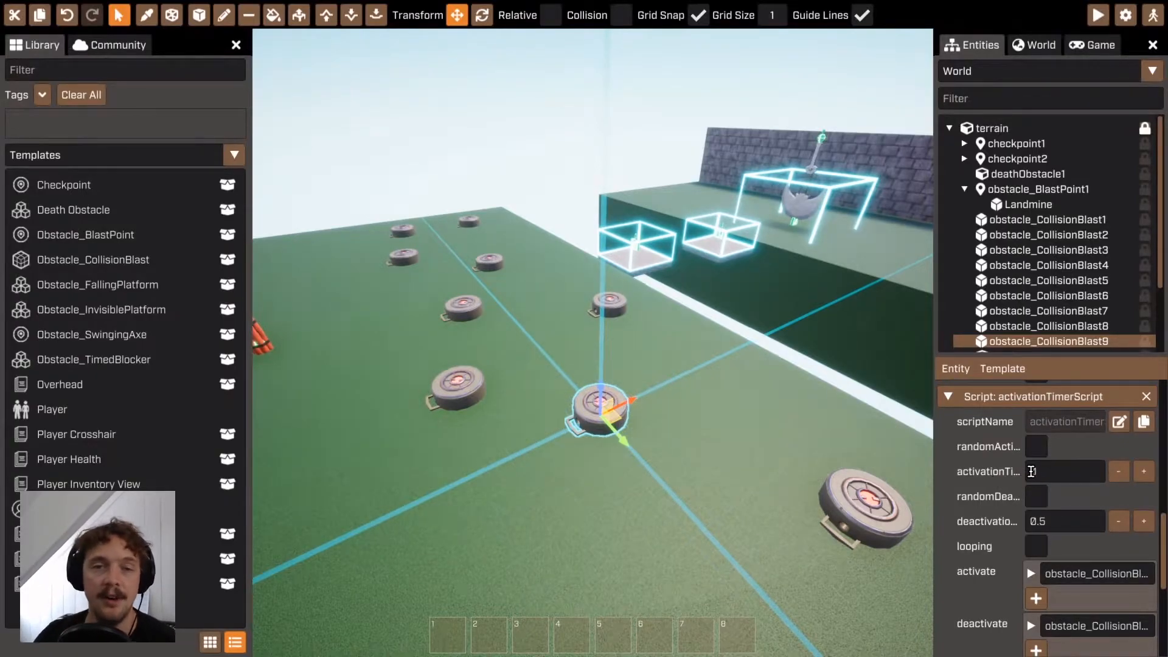
left_click(1036, 447)
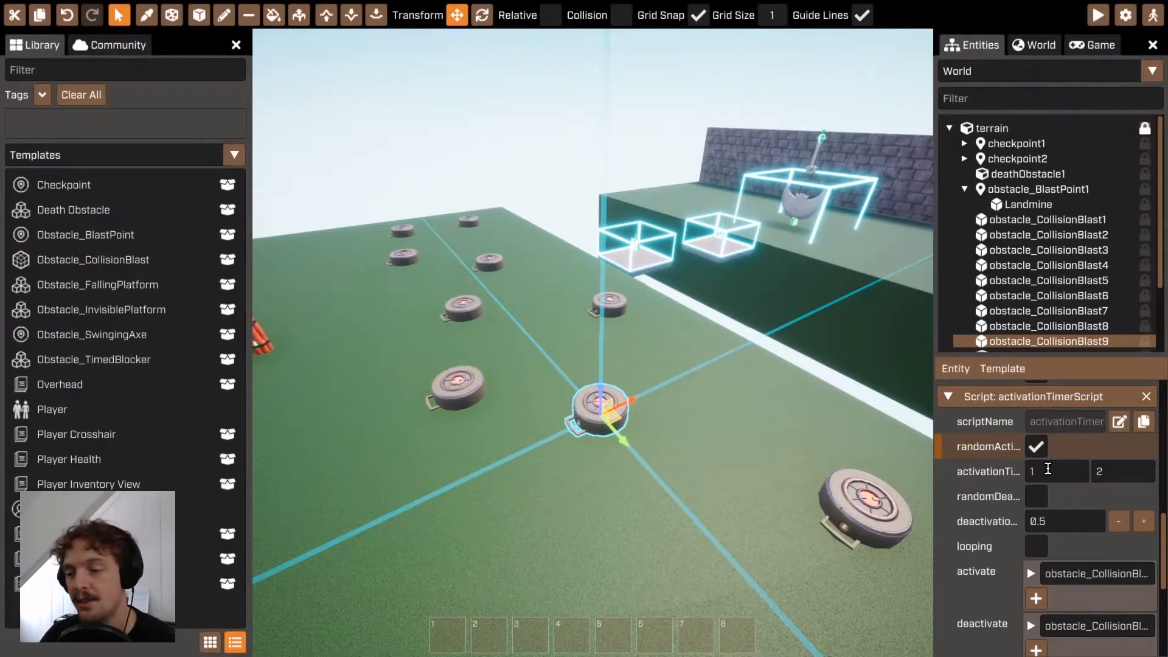
left_click(1036, 446)
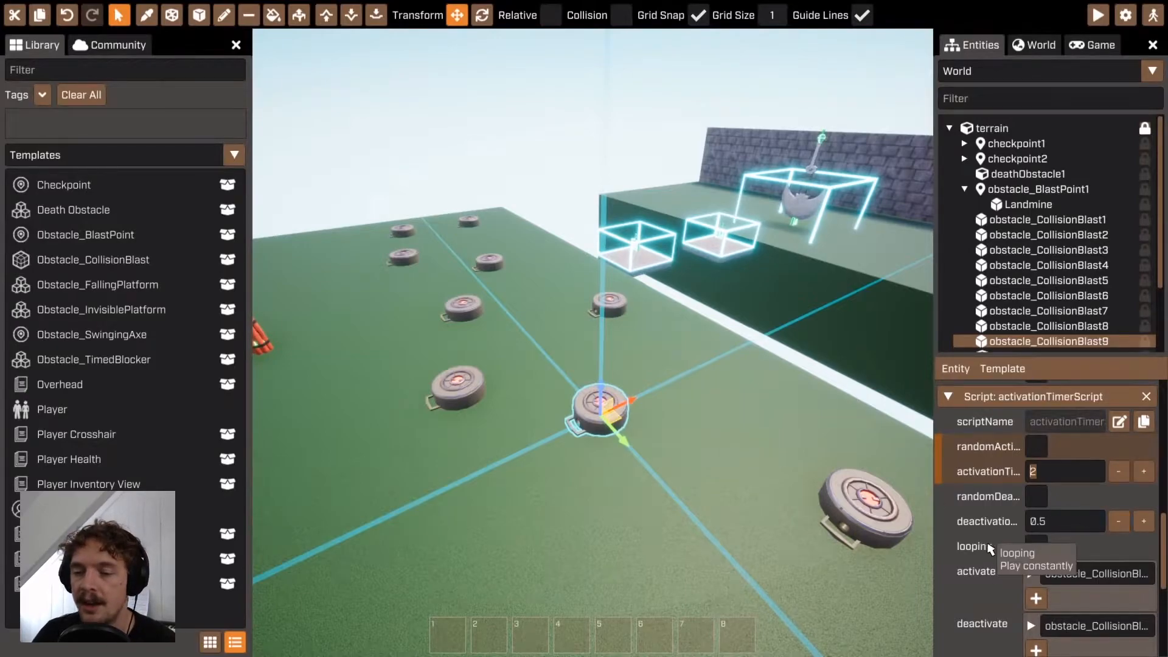
Look over the minefield and examine the obstacleBlastScript settings of the selected landmine.
key("s")
right_click_drag(600, 495, 644, 435)
key("a")
right_click_drag(592, 343, 634, 368)
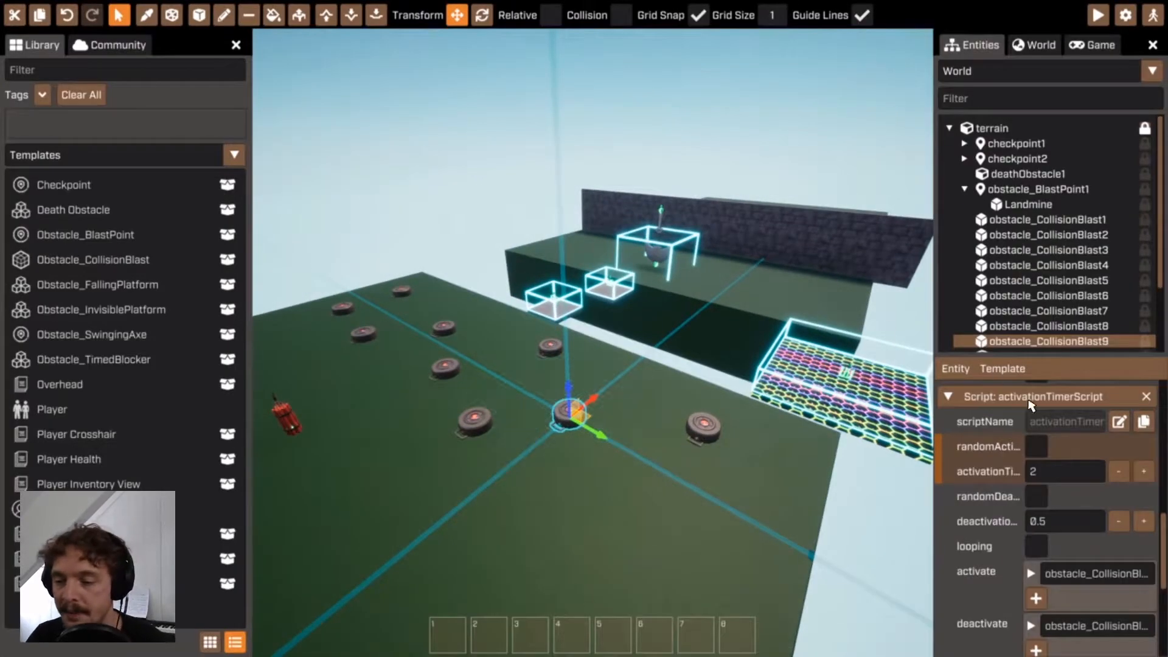
scroll(1058, 453, "down", 5)
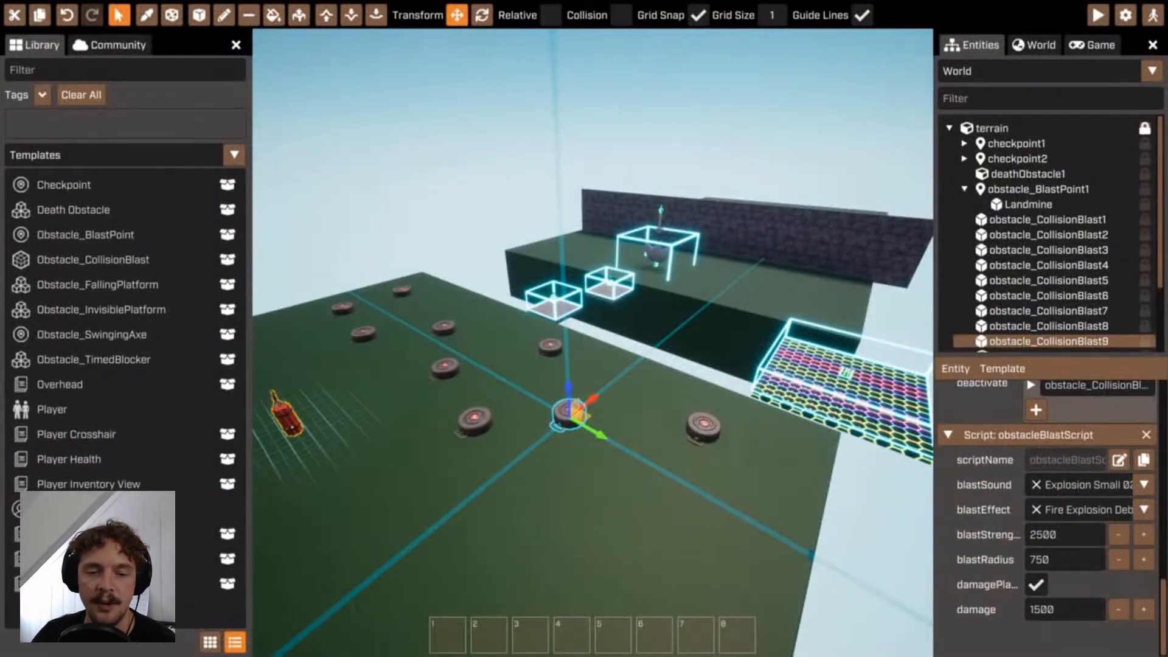
Compare the timer and blast script settings of obstacle_BlastPoint1 with those of the landmine obstacle_CollisionBlast9.
left_click(284, 418)
left_click(1038, 189)
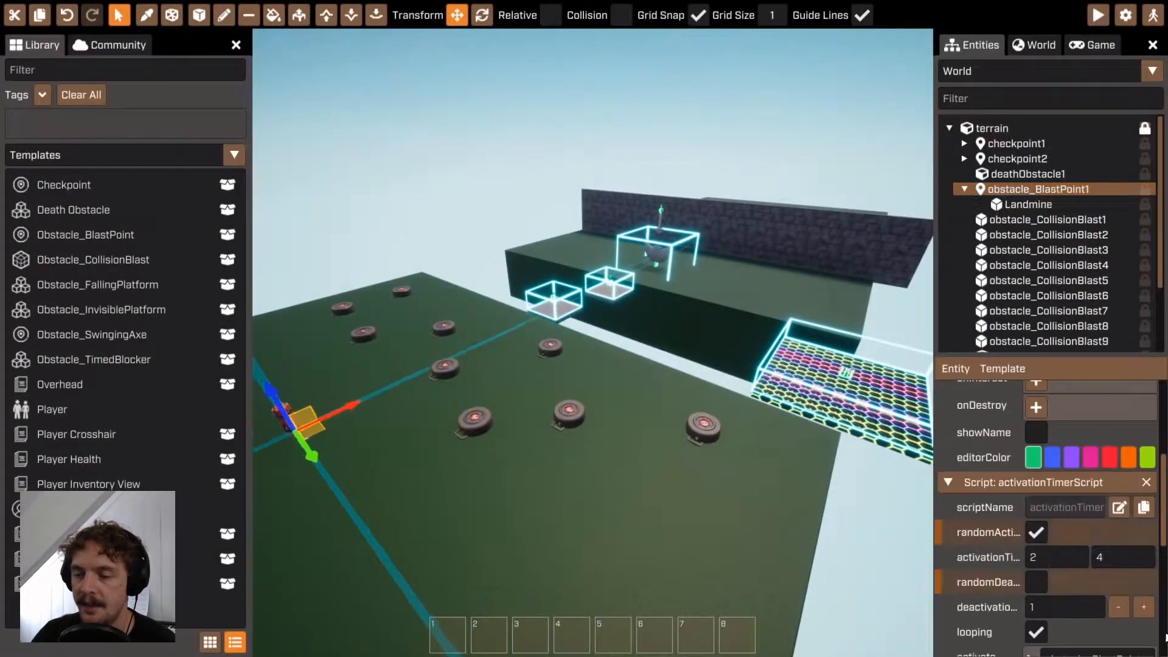
scroll(1070, 608, "down", 1)
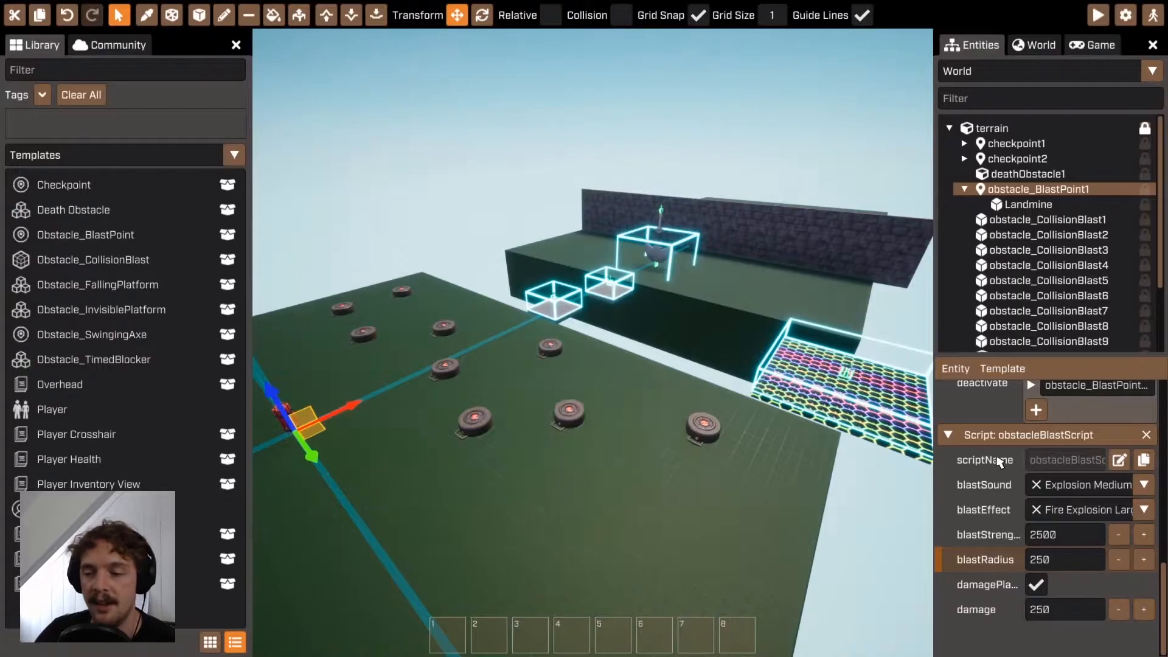
scroll(669, 420, "up", 3)
left_click(572, 432)
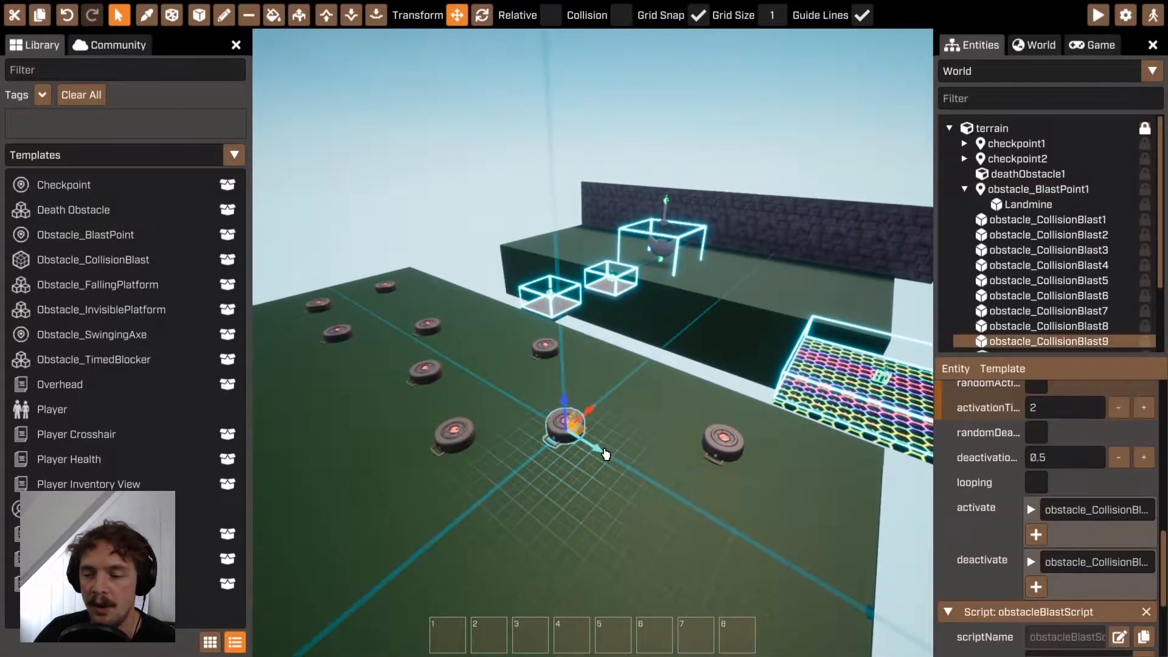
scroll(1015, 500, "down", 5)
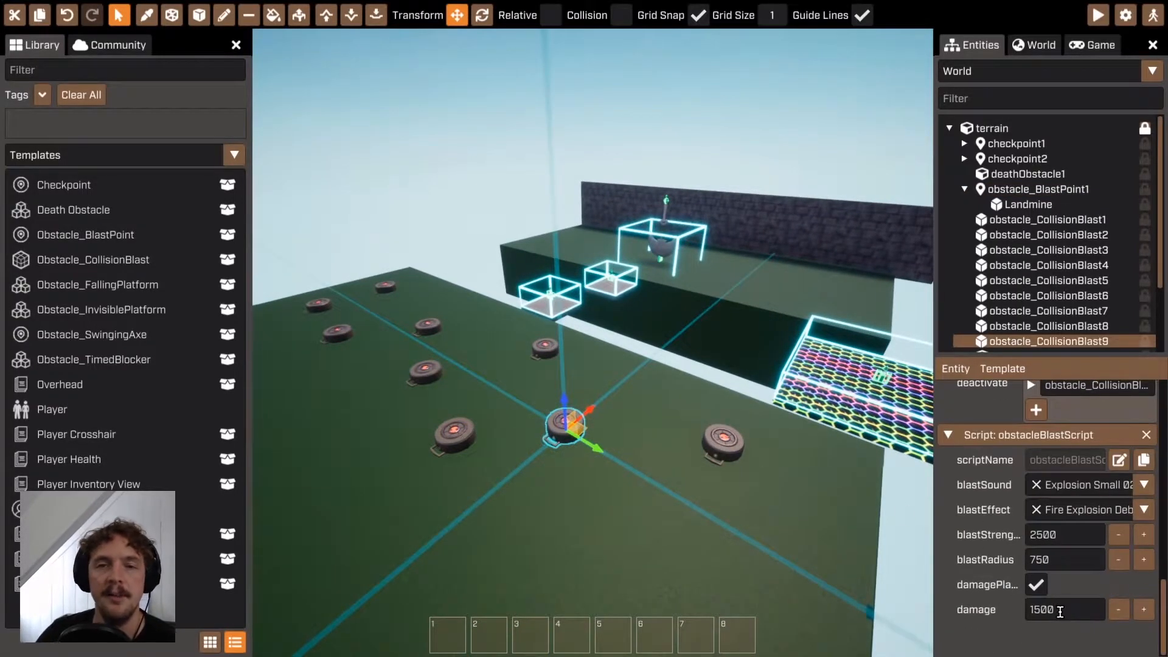
Select the Landmine mesh nested in the blast point, followed by its parent obstacle_BlastPoint1.
right_click_drag(593, 342, 592, 342)
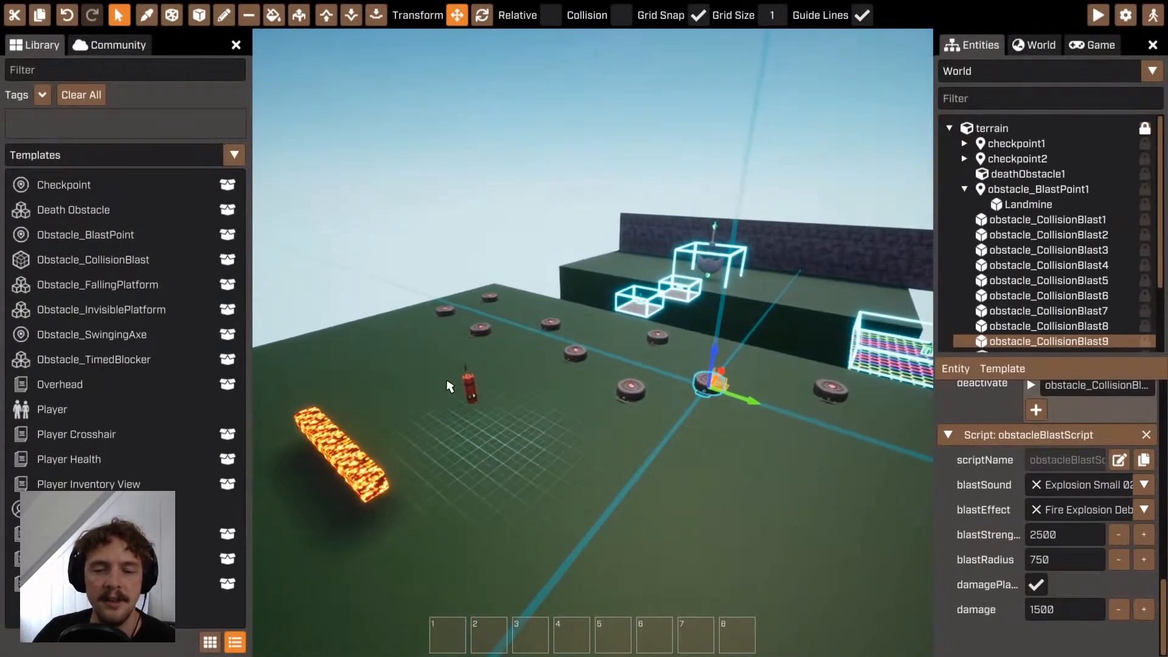
left_click(469, 384)
scroll(1102, 539, "up", 5)
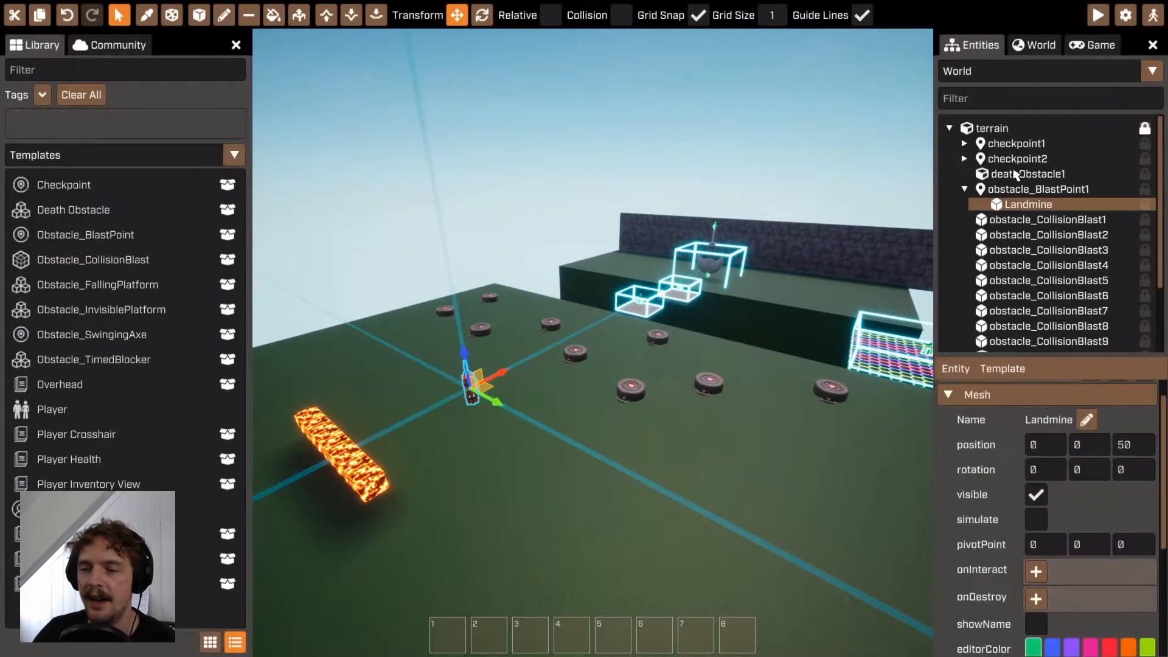
left_click(1032, 189)
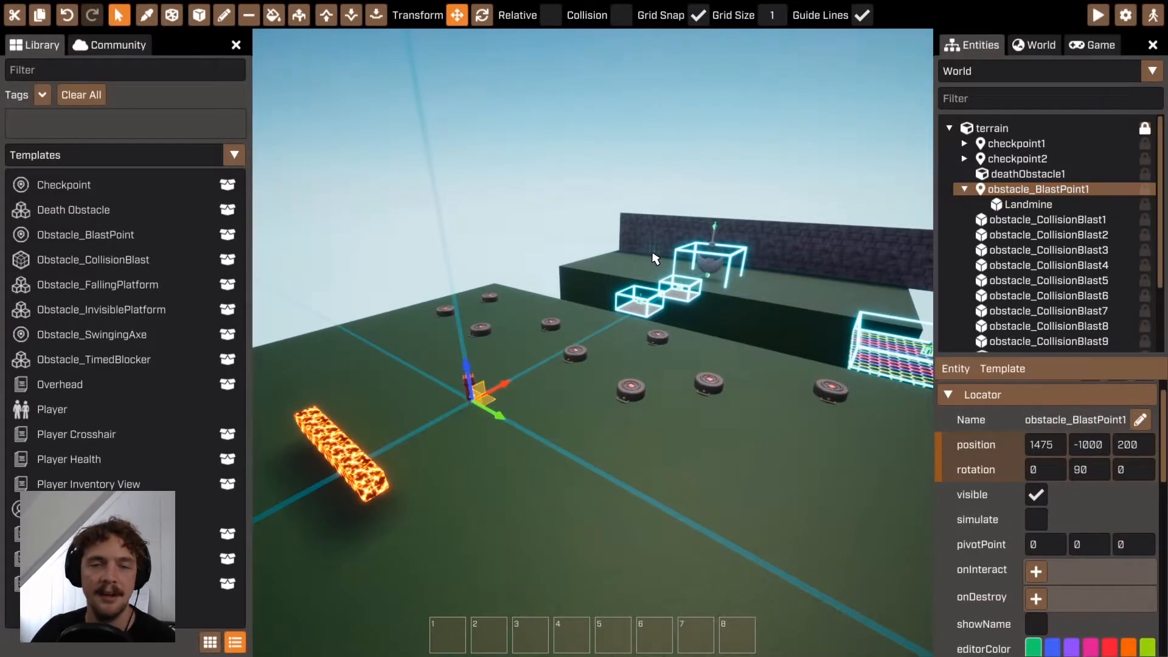
Select the landmine obstacle_CollisionBlast8 on the platform, followed by the blast point's Landmine mesh for comparison.
right_click_drag(650, 480, 650, 481)
key("w")
right_click_drag(593, 342, 593, 342)
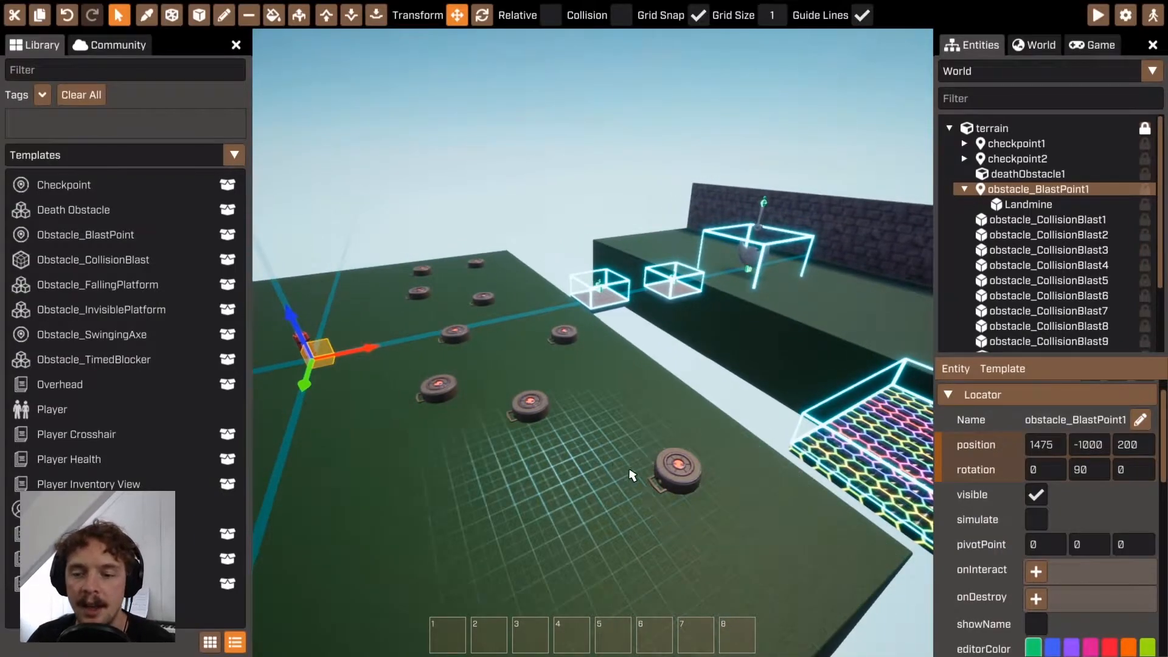
left_click(674, 469)
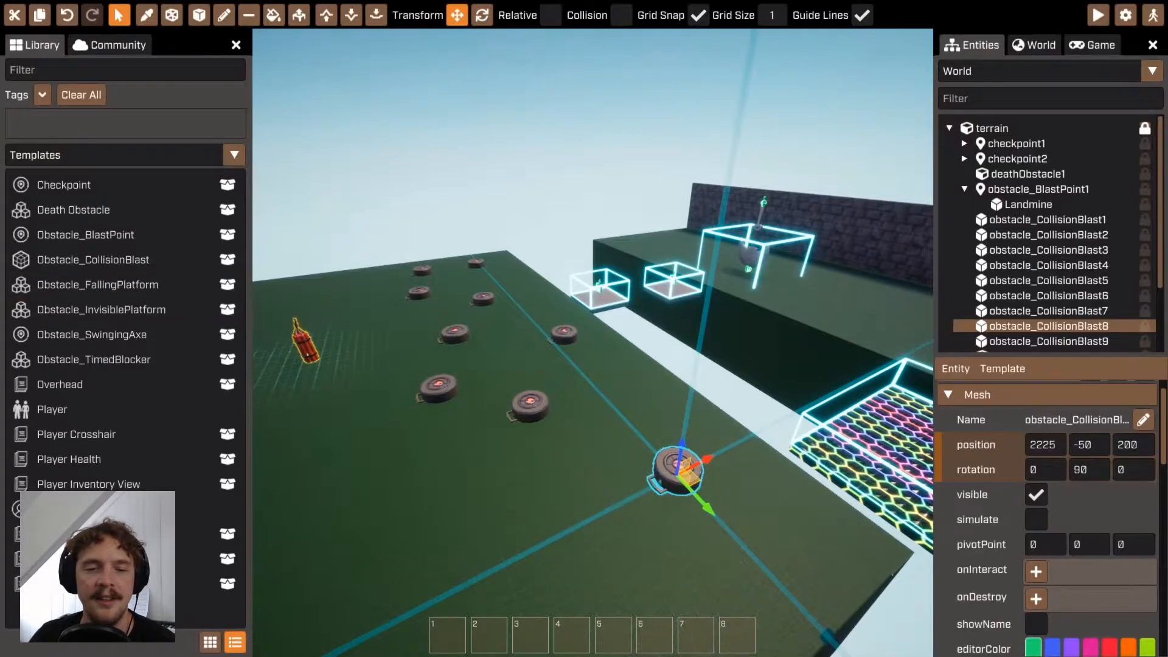
left_click(306, 353)
Select the nearer falling platform, obstacle_FallingPlatform1, in the gap between the two green platforms.
right_click_drag(714, 301, 730, 350)
key("w")
right_click_drag(593, 343, 654, 374)
key("w")
key("a")
key("w")
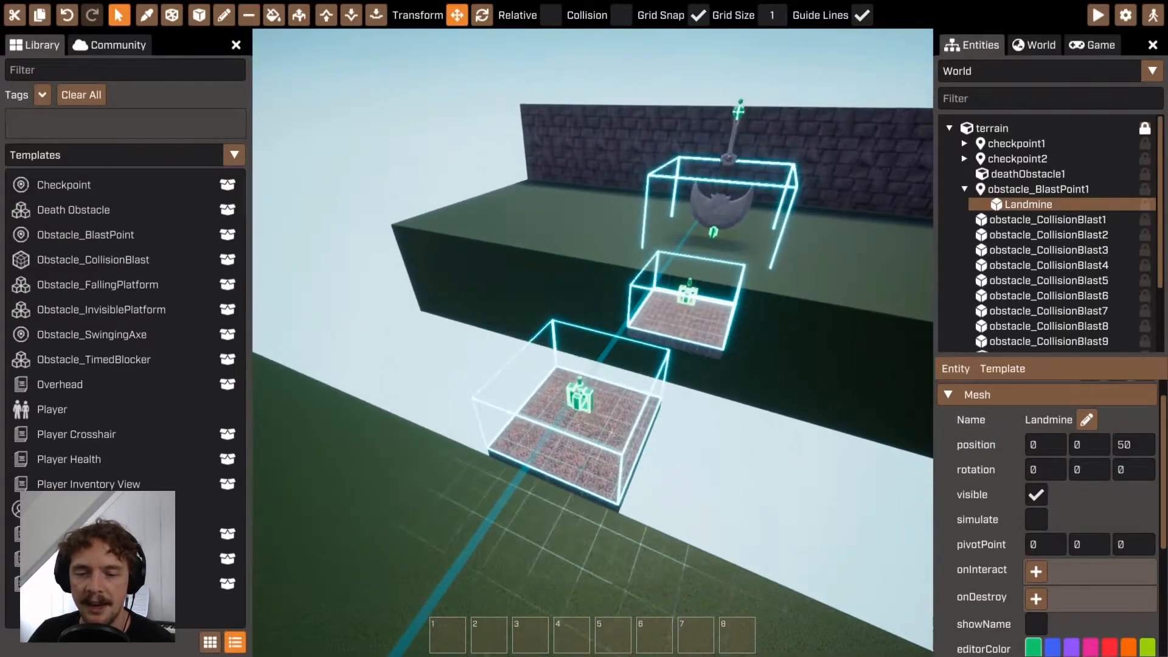
left_click(613, 446)
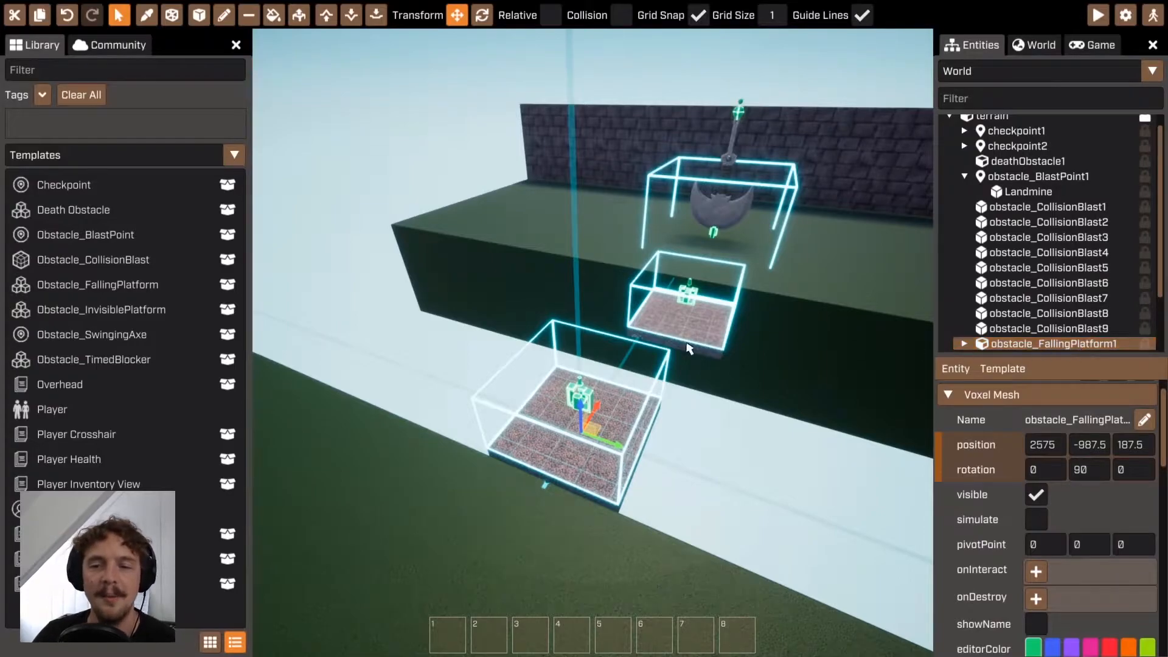
Look over the falling platforms, reselect obstacle_FallingPlatform1 and examine its activationTimerScript and obstacleFallScript settings.
key("s")
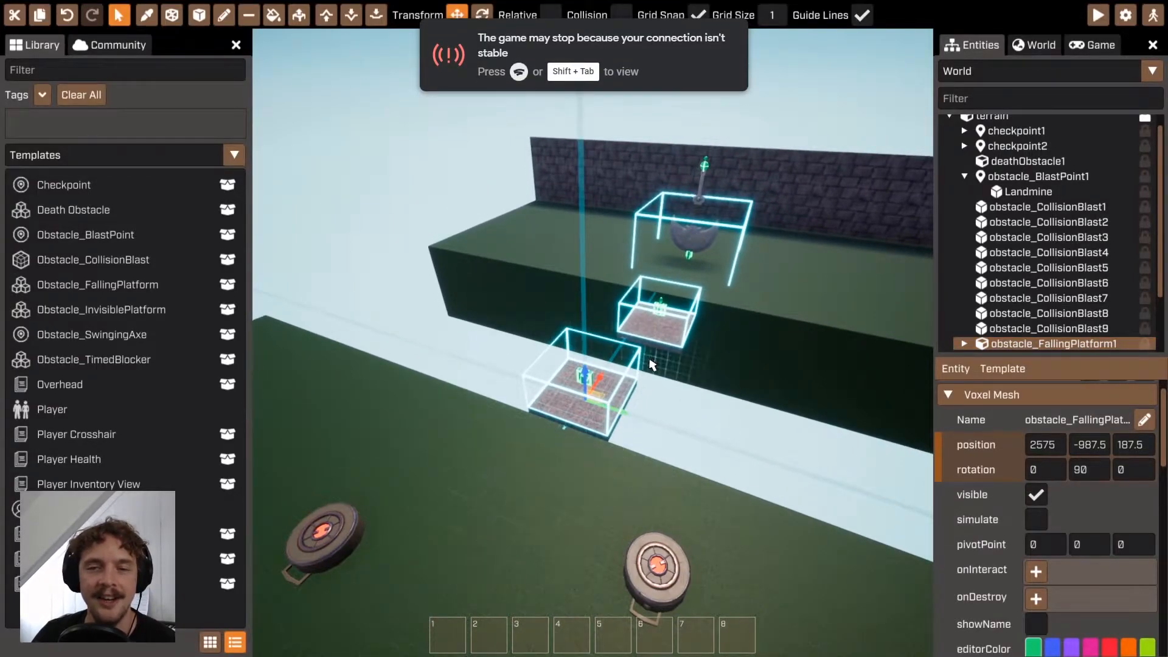
left_click(551, 394)
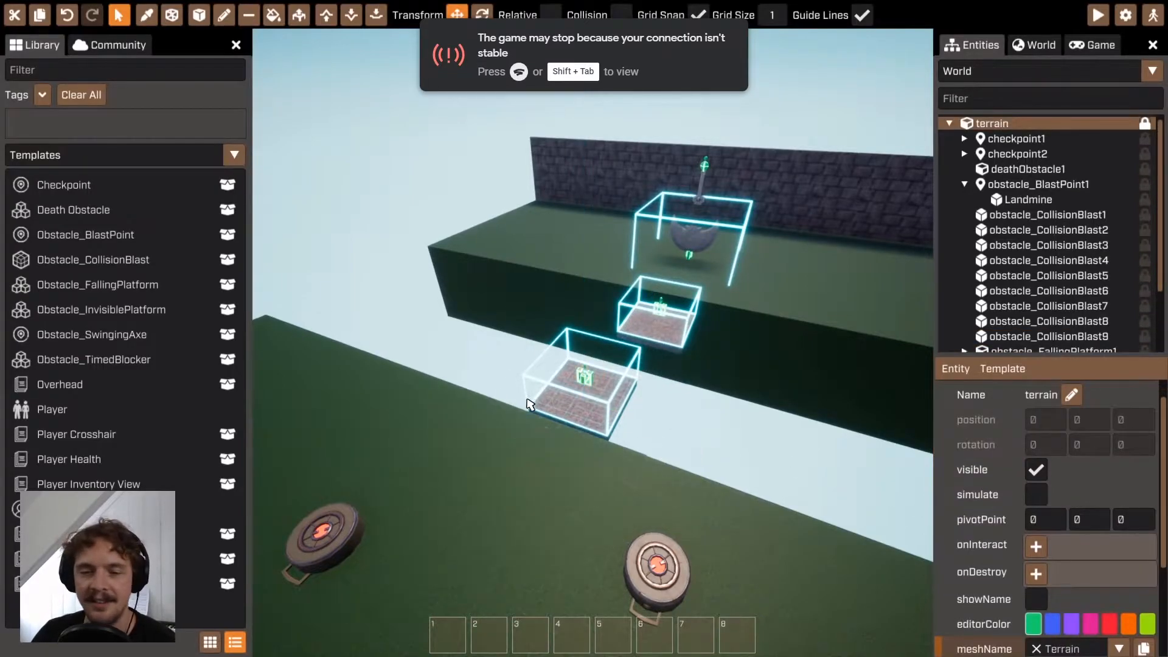
key("d")
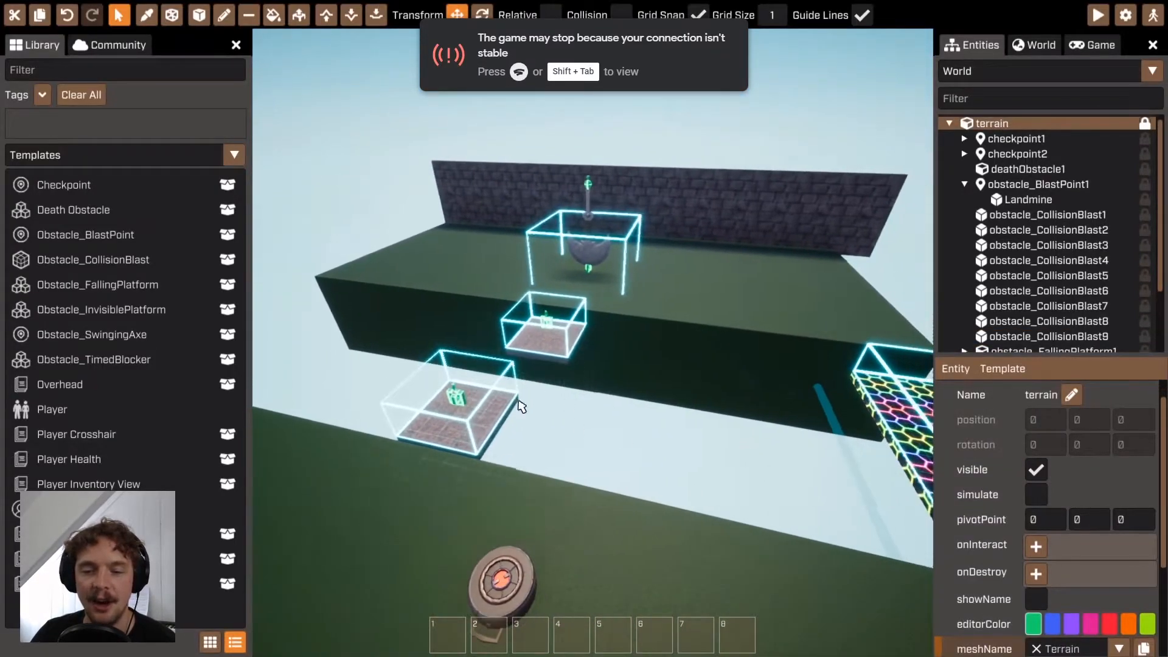
key("a")
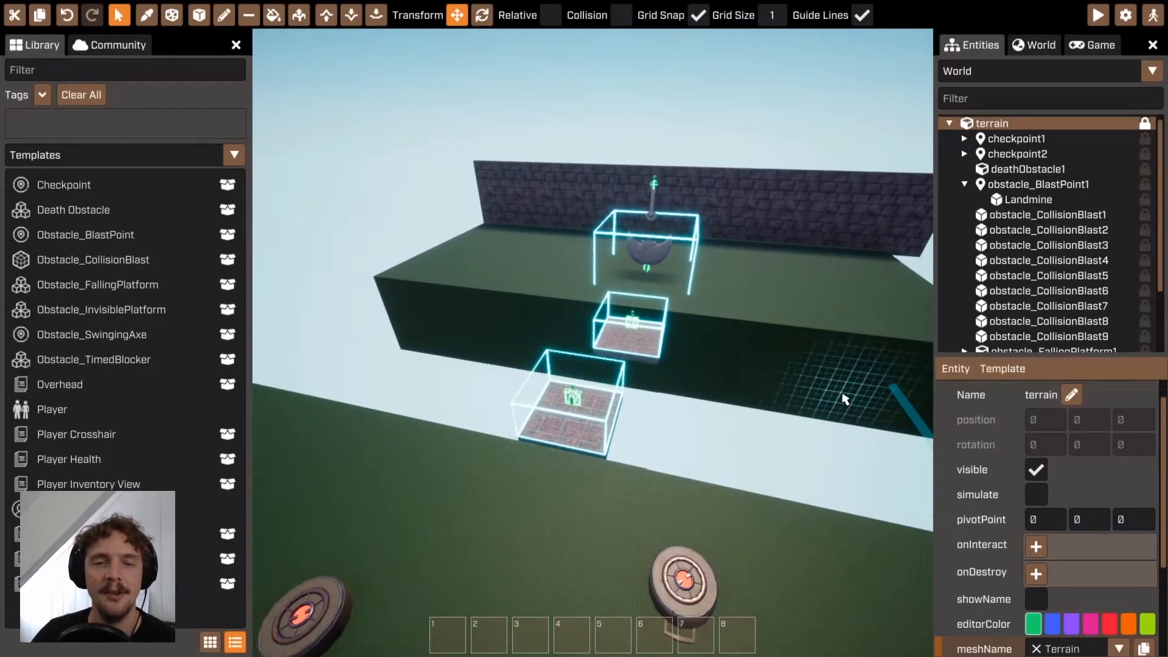
key("d")
right_click_drag(843, 399, 851, 328)
left_click(465, 446)
right_click_drag(465, 446, 611, 343)
scroll(1070, 437, "down", 6)
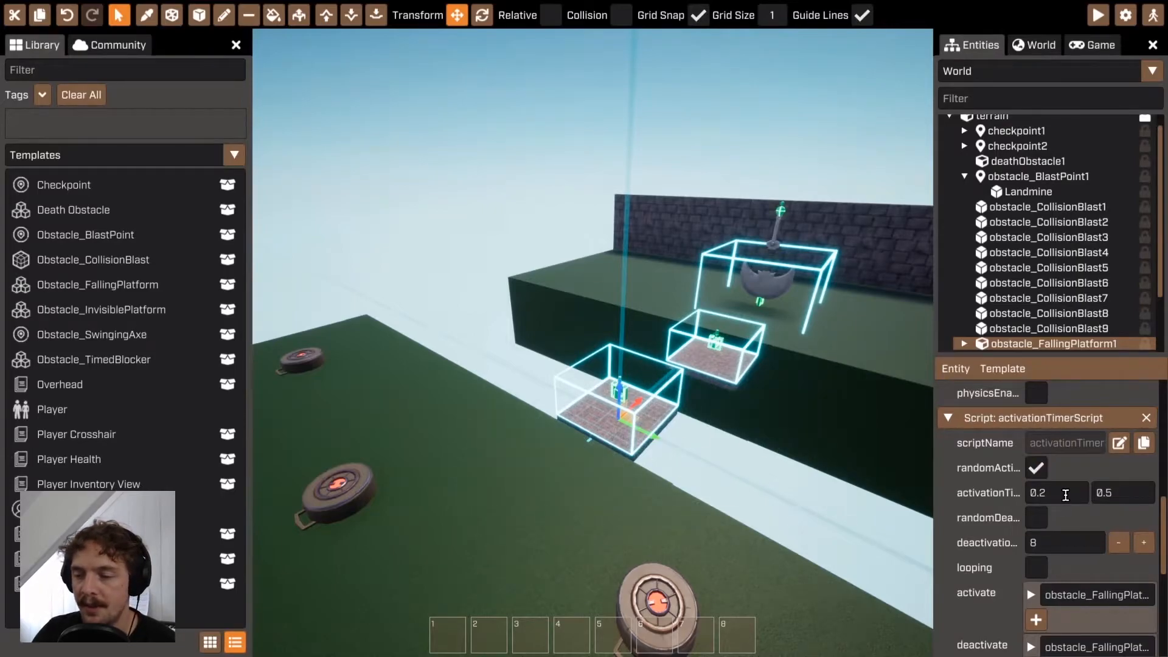
scroll(1038, 510, "down", 1)
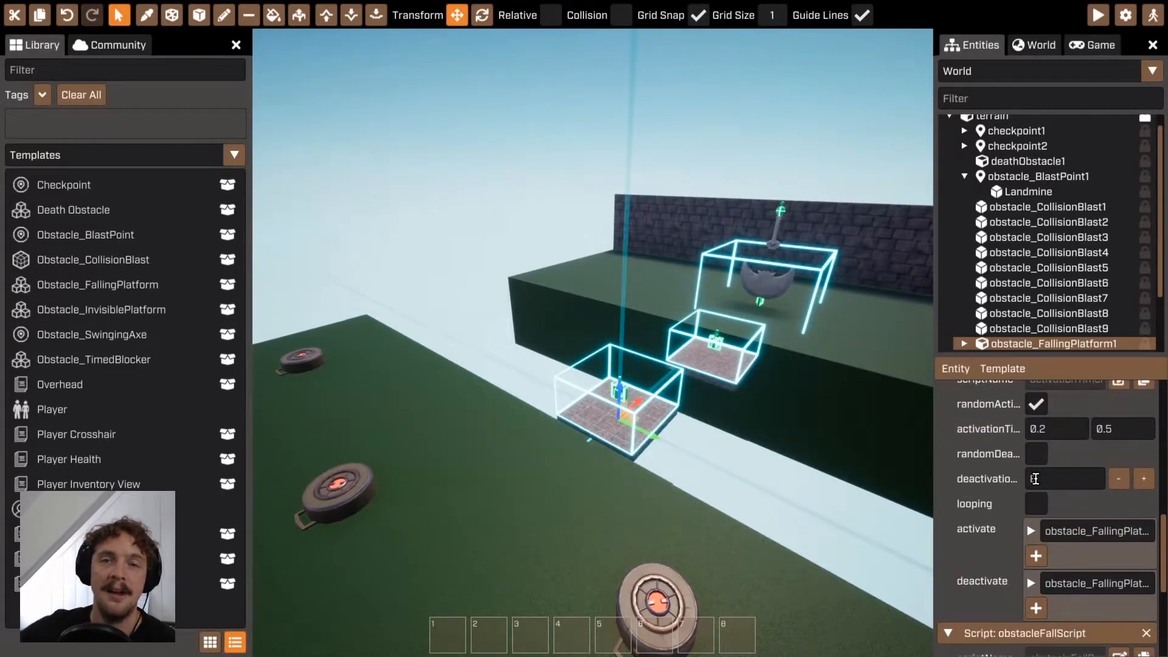
scroll(1060, 479, "down", 3)
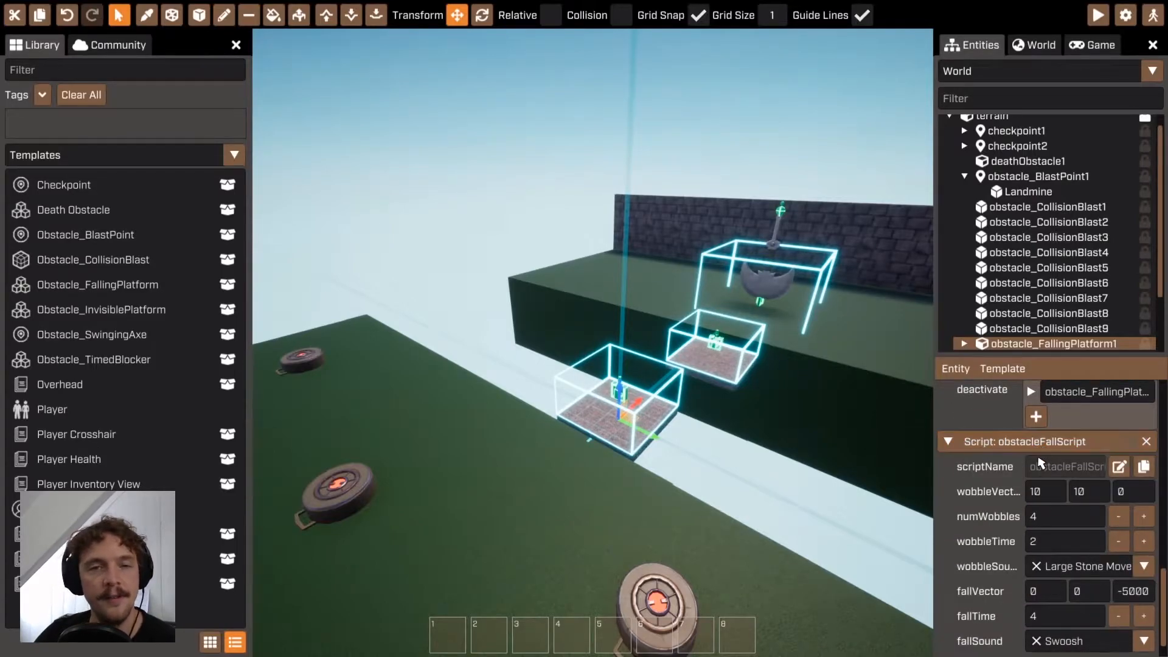
scroll(1072, 505, "down", 1)
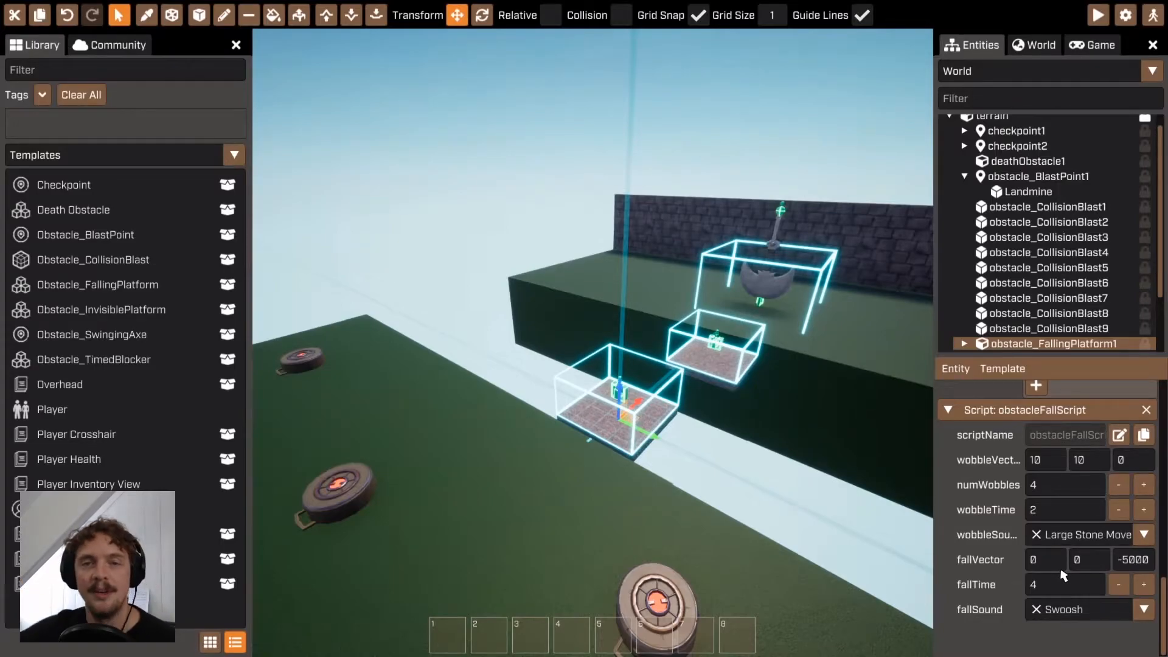
Select the hexagon-patterned obstacle_InvisiblePlatform1 and view it in the gap beside the minefield.
right_click_drag(818, 444, 830, 476)
right_click_drag(751, 480, 724, 438)
key("w")
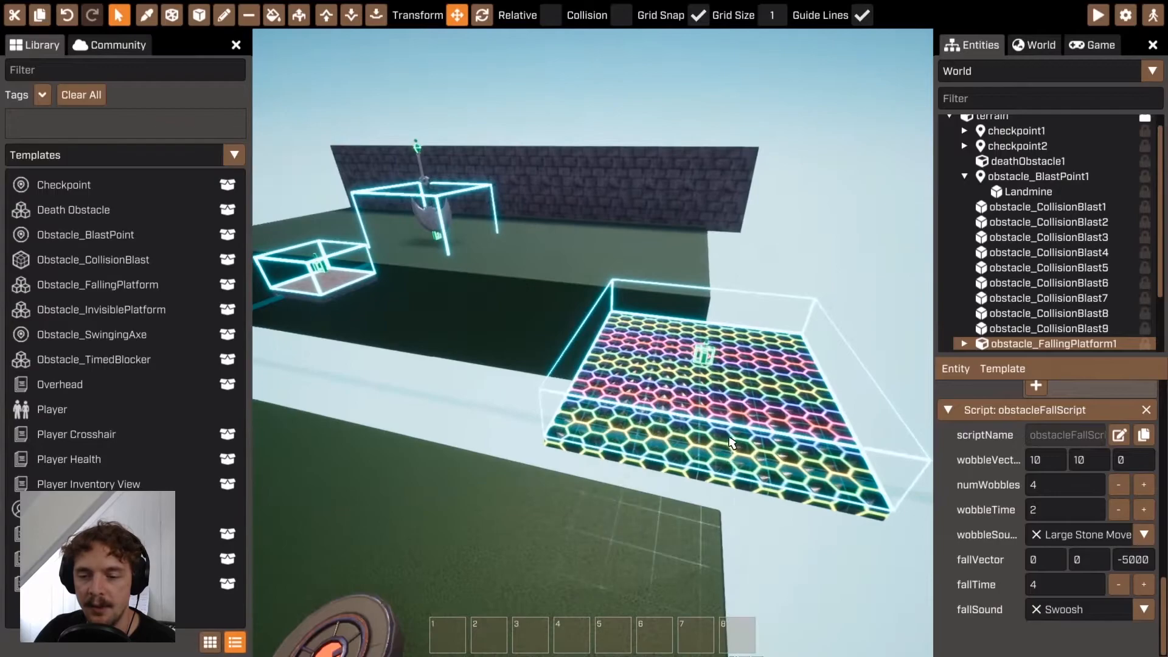
left_click(722, 437)
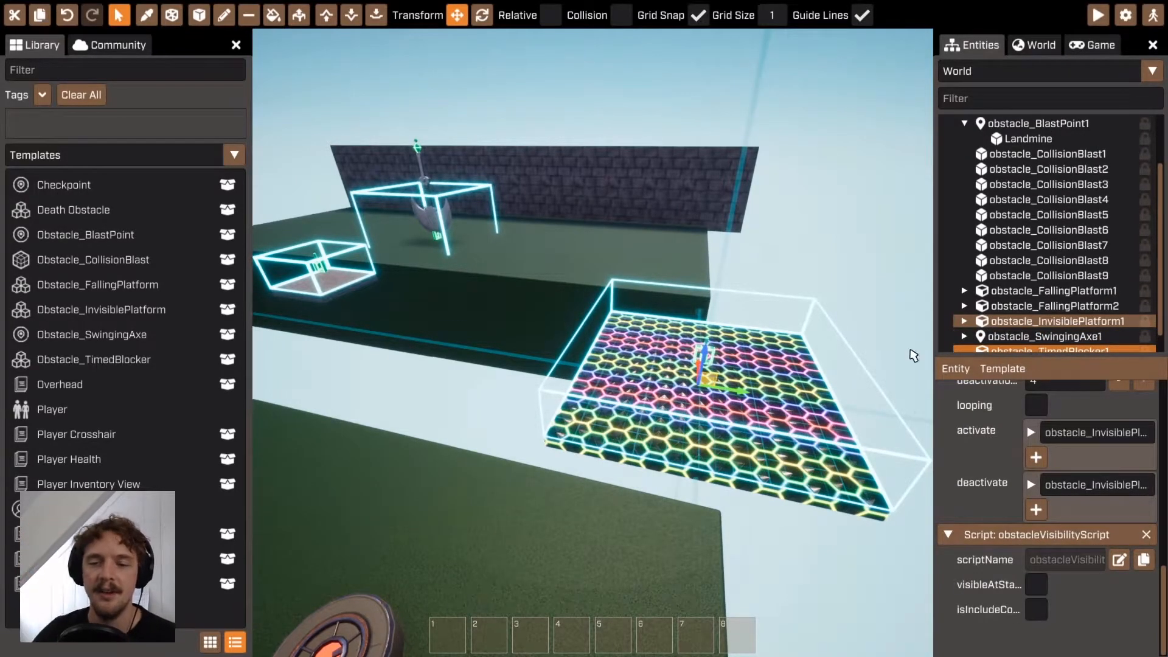
key("s")
right_click_drag(602, 556, 438, 480)
key("d")
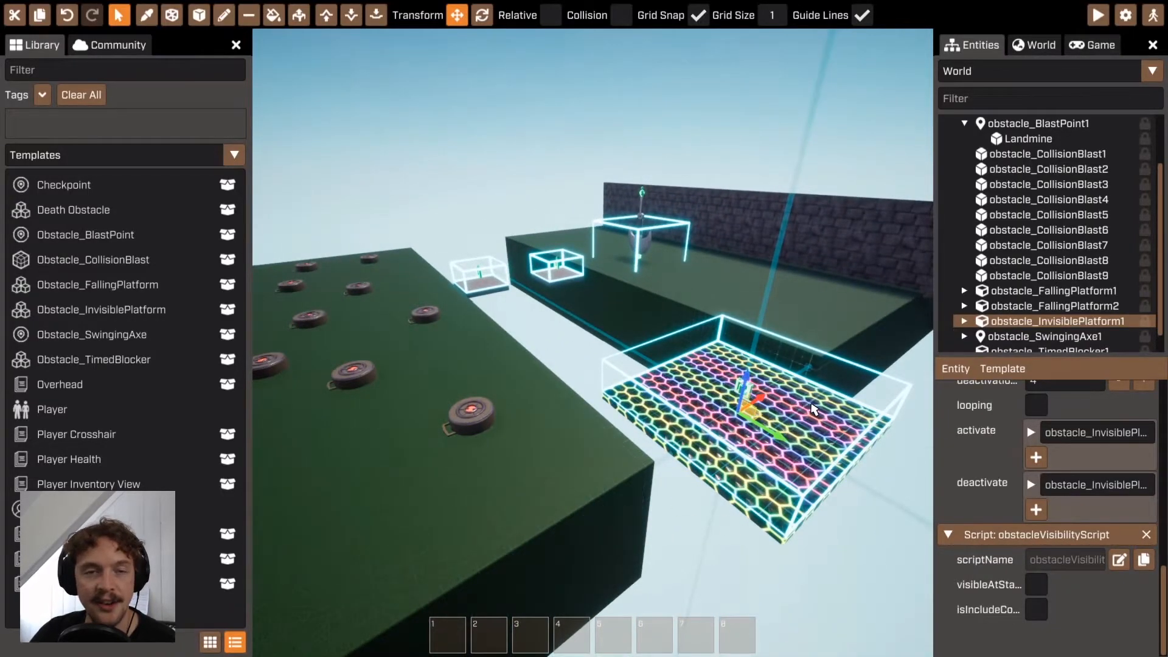
Examine the activationTimerScript settings of obstacle_InvisiblePlatform1 while viewing how it bridges the gap.
key("d")
right_click_drag(844, 405, 602, 453)
scroll(1105, 490, "up", 4)
scroll(1116, 487, "up", 1)
scroll(1119, 498, "down", 1)
scroll(1089, 545, "down", 2)
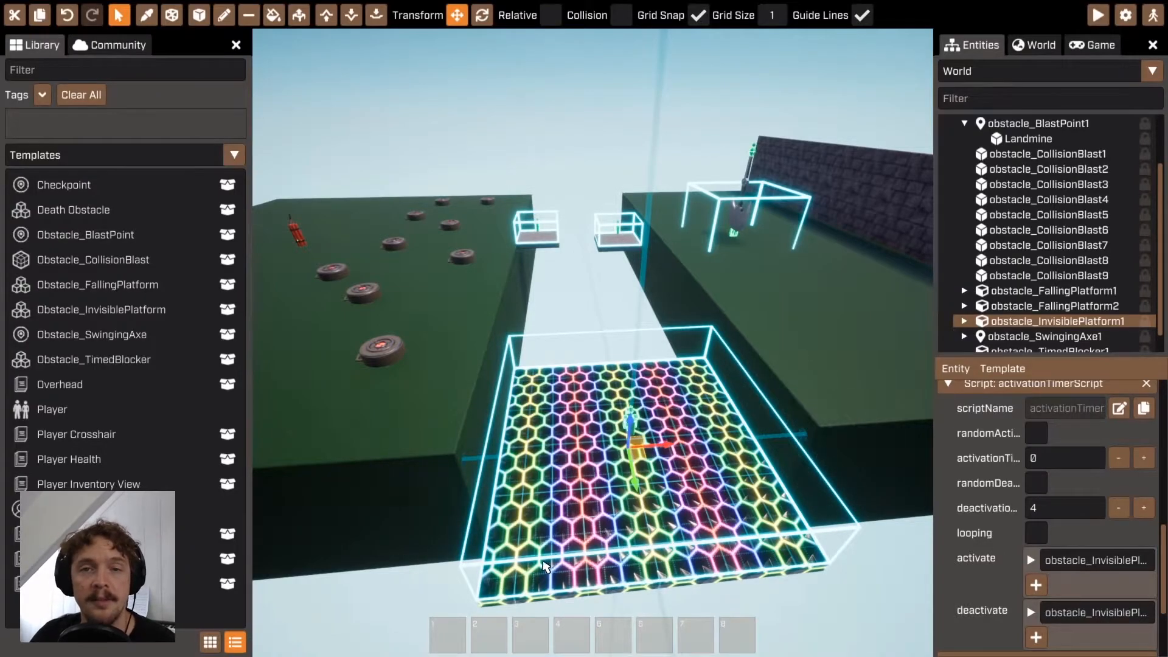
right_click_drag(570, 422, 619, 395)
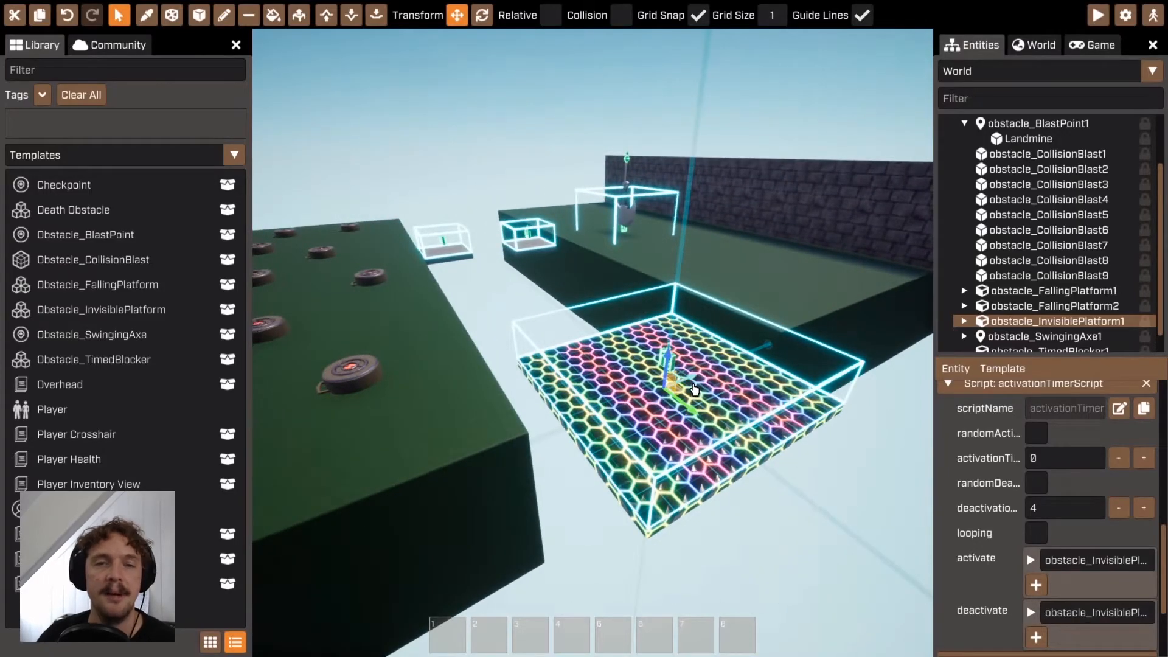
Select obstacle_SwingingAxe1, expand its child entities and select the nested Obstacle_Swing locator.
key("w")
right_click_drag(778, 391, 694, 314)
left_click(1089, 337)
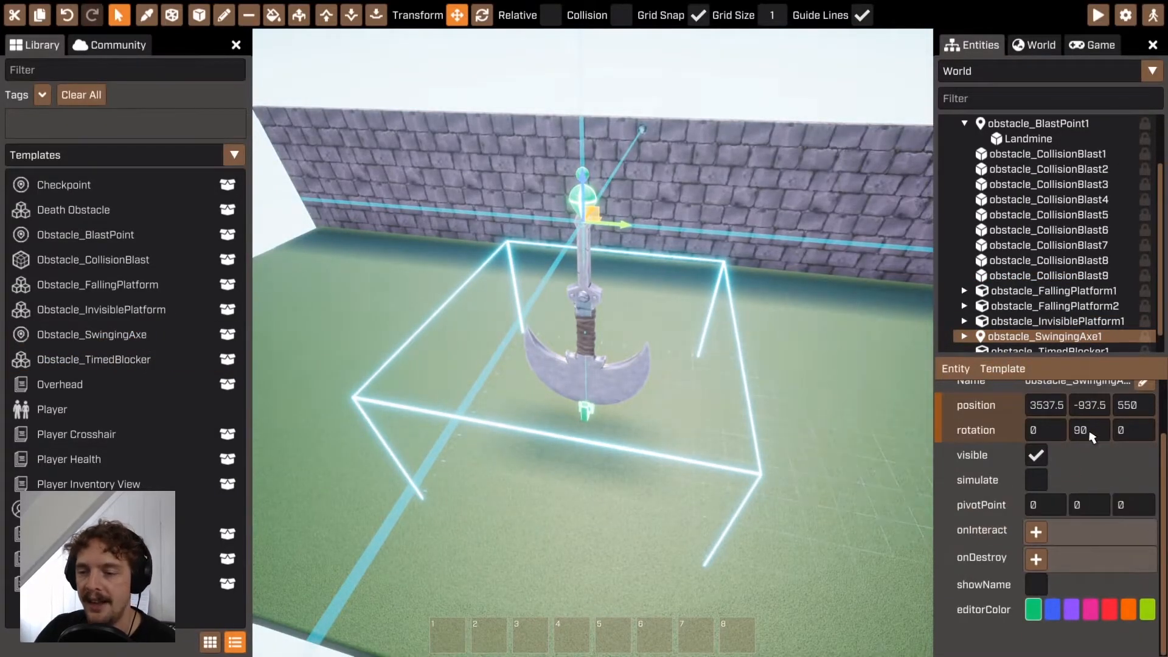
scroll(1078, 482, "up", 2)
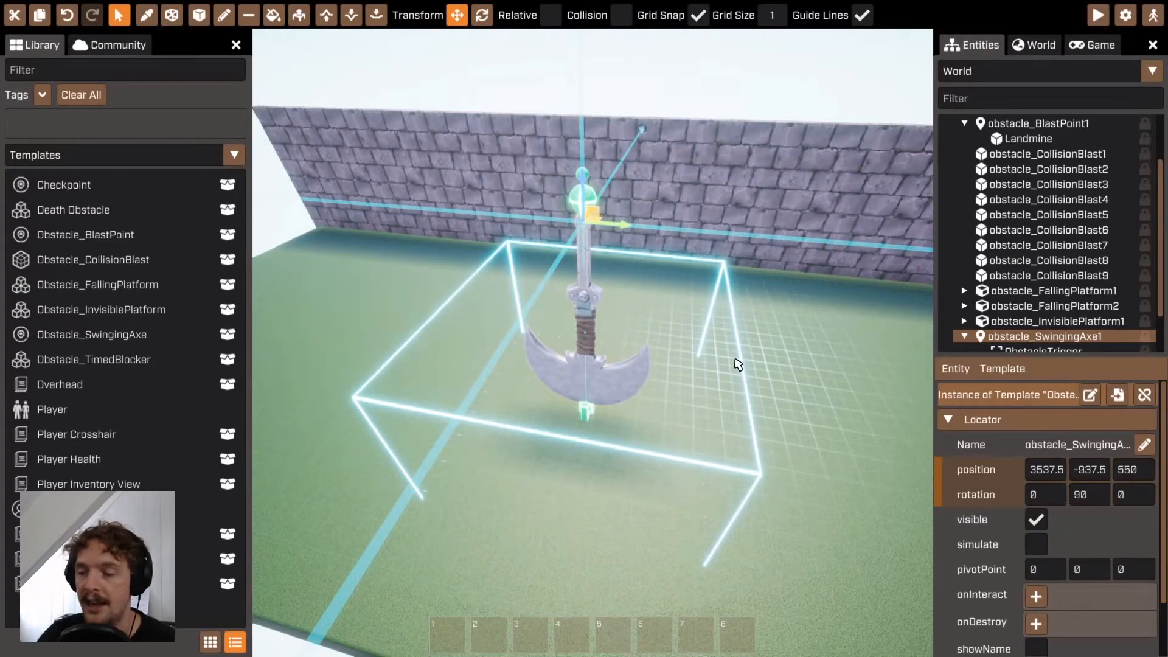
scroll(1098, 263, "down", 3)
left_click(1071, 316)
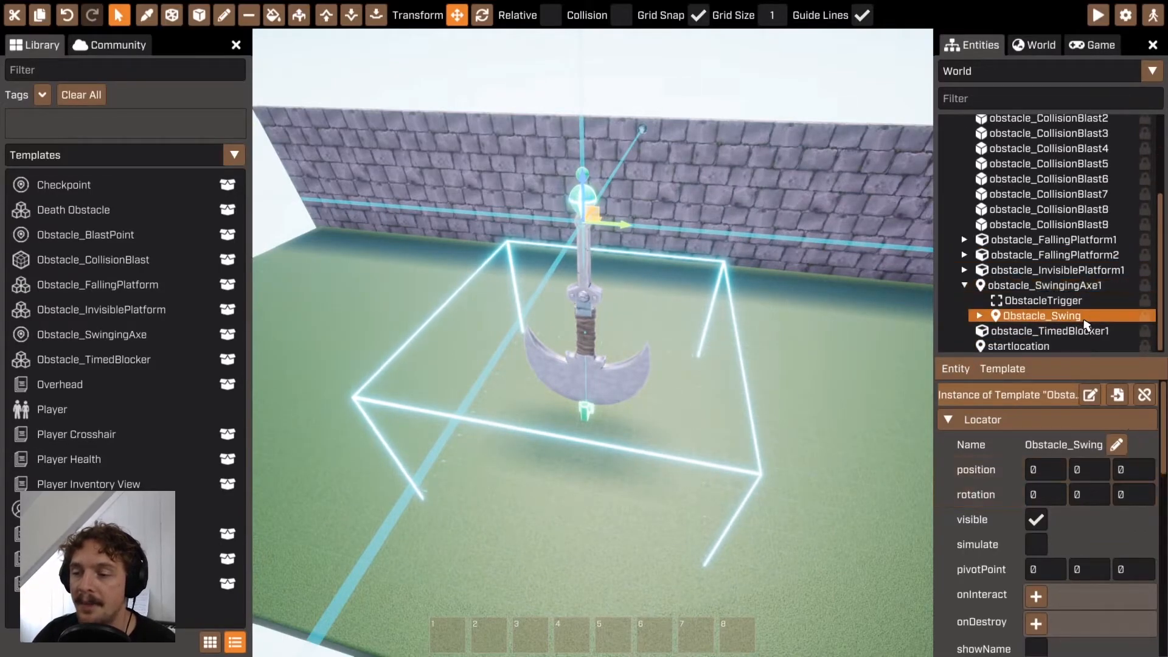
Examine the obstacleSwingScript and activationTimerScript settings of Obstacle_Swing, including swing angle, axis, time and number of swings.
scroll(1143, 517, "down", 10)
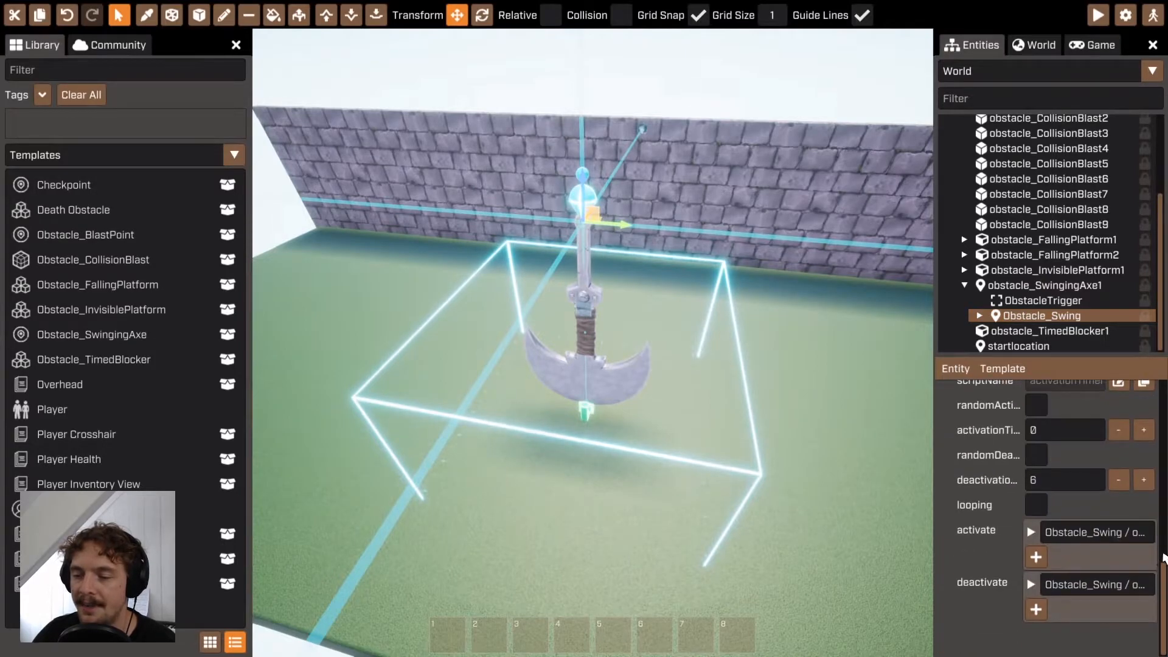
scroll(1163, 557, "up", 5)
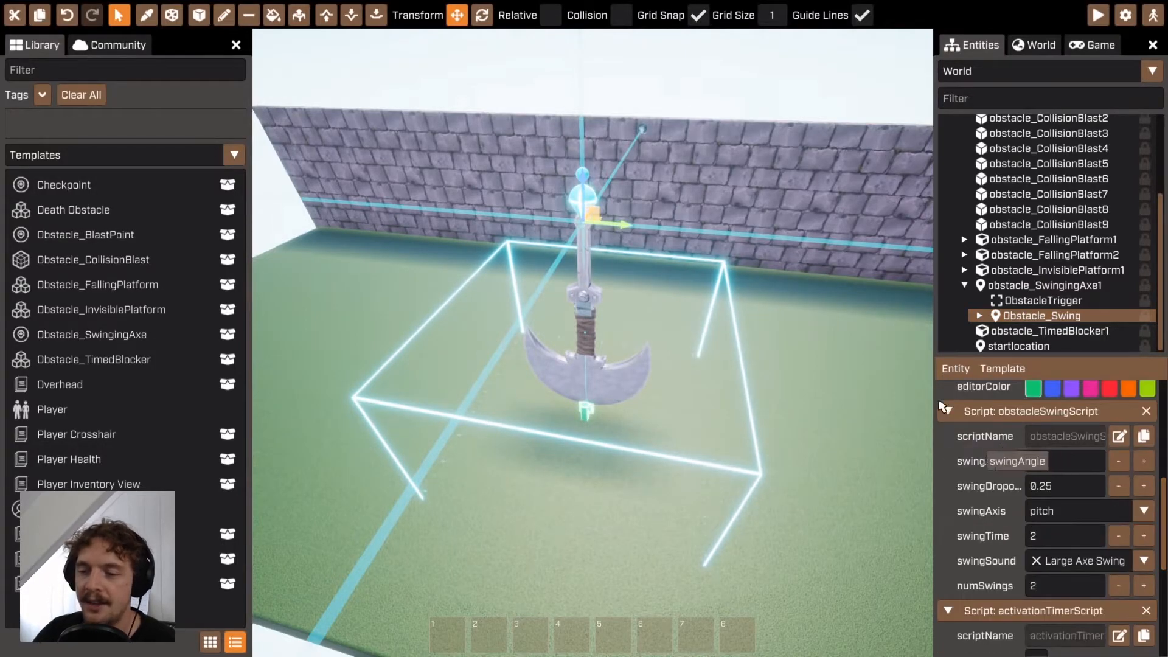
scroll(1016, 393, "down", 4)
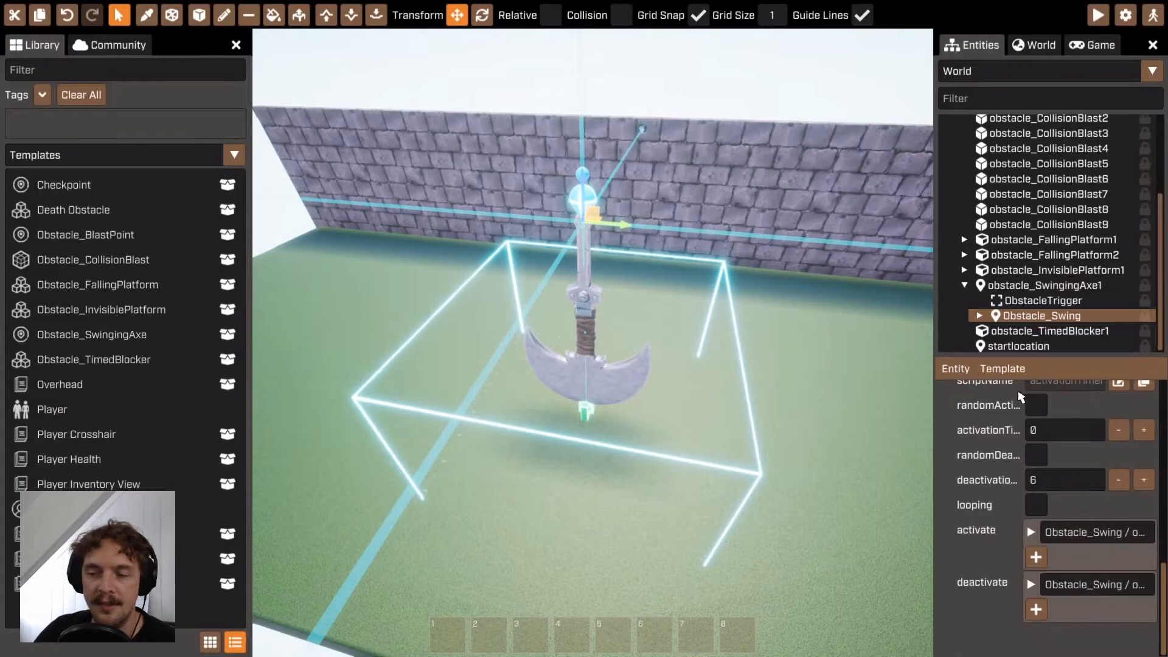
scroll(1016, 392, "up", 1)
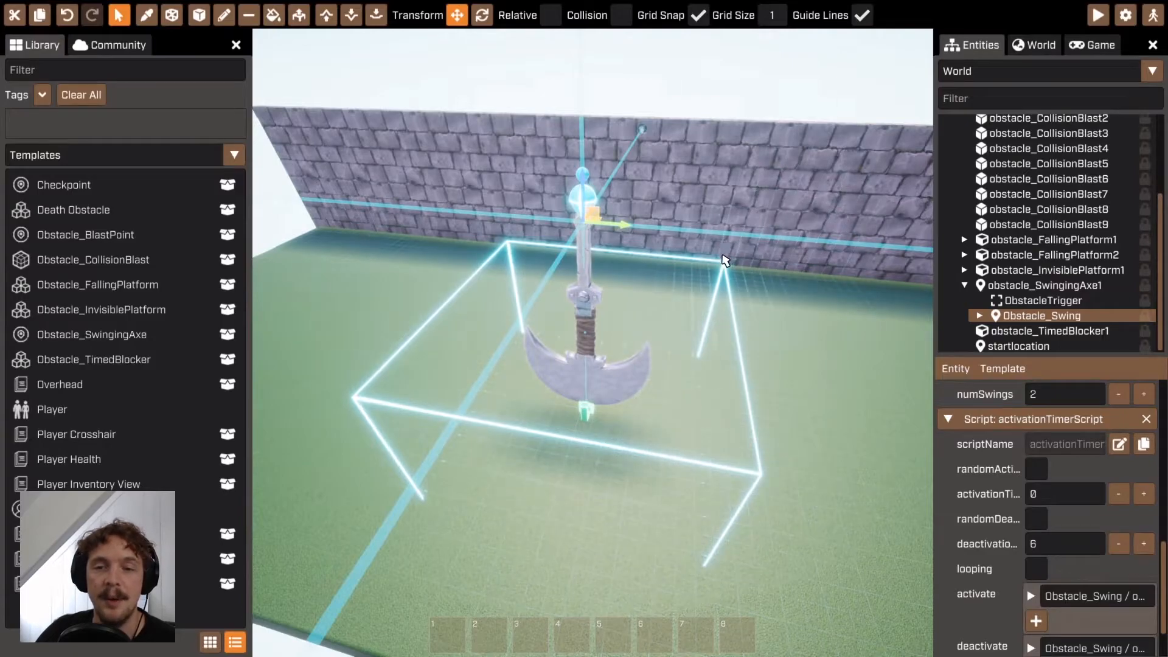
scroll(1074, 559, "down", 2)
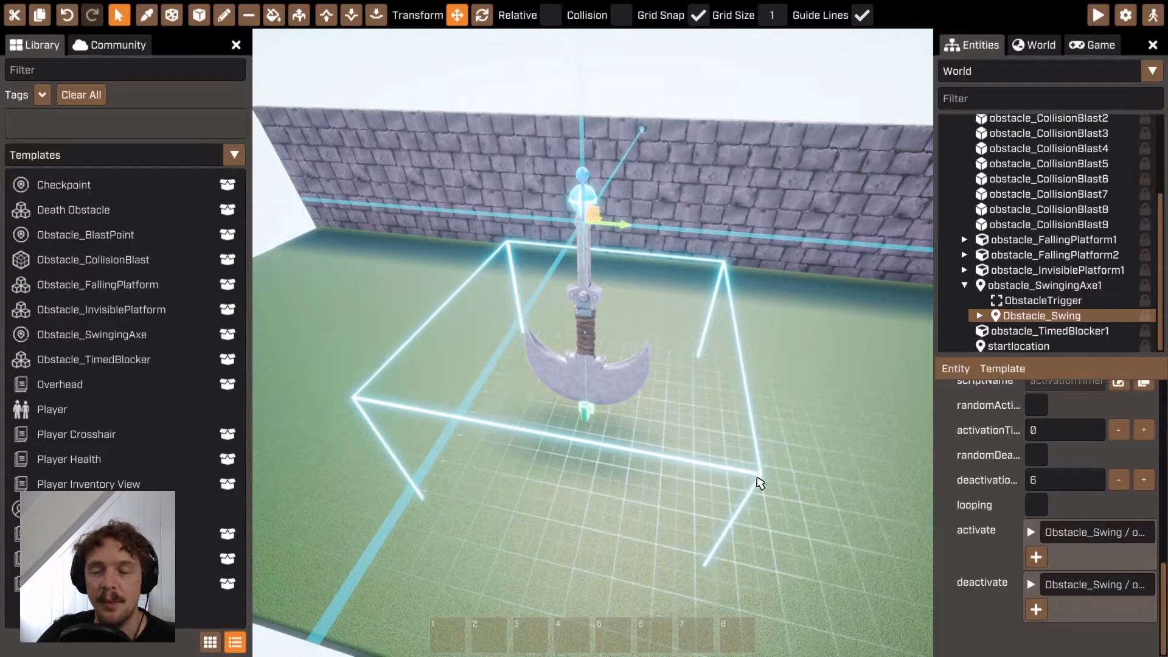
scroll(1133, 483, "up", 10)
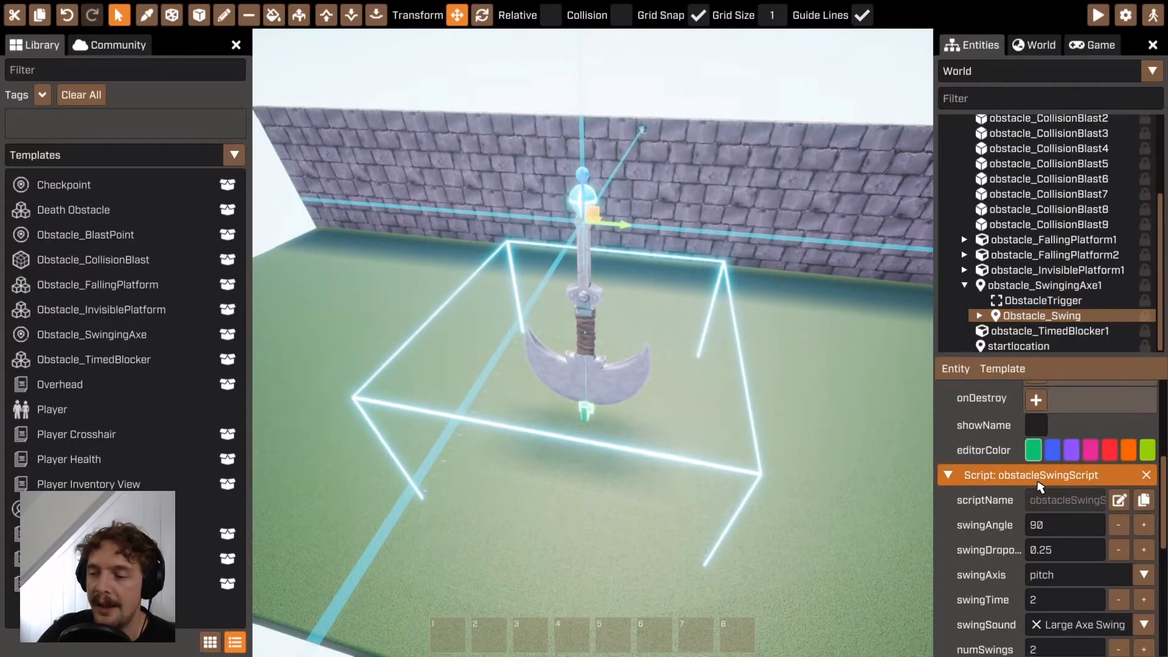
scroll(1041, 486, "down", 2)
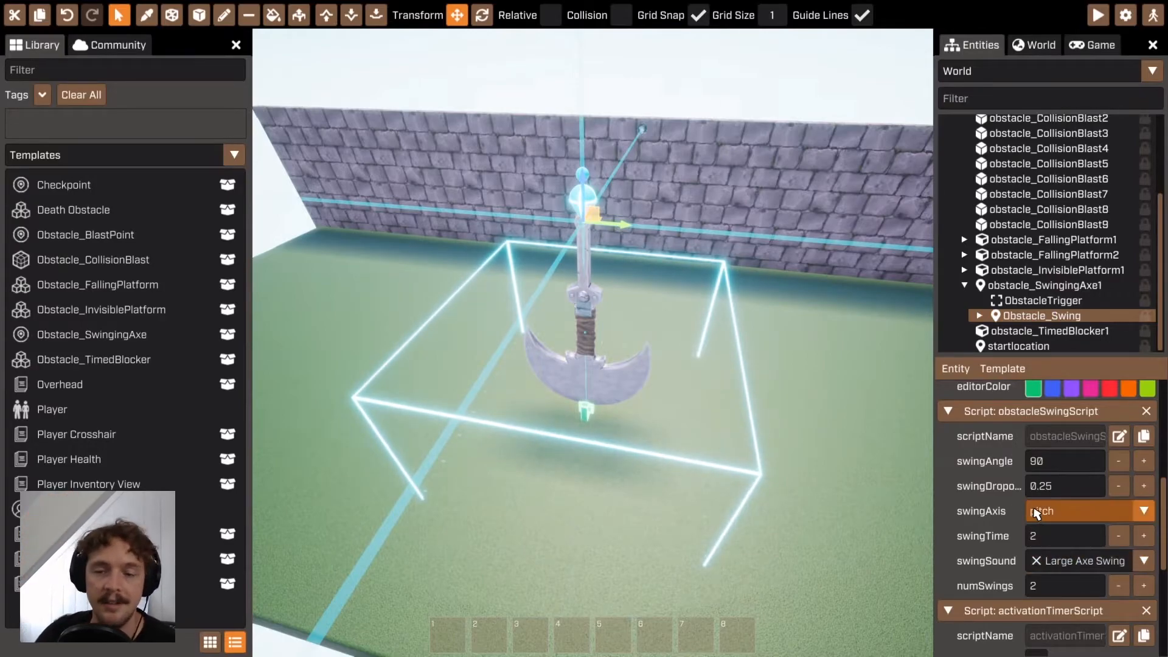
scroll(1064, 523, "down", 1)
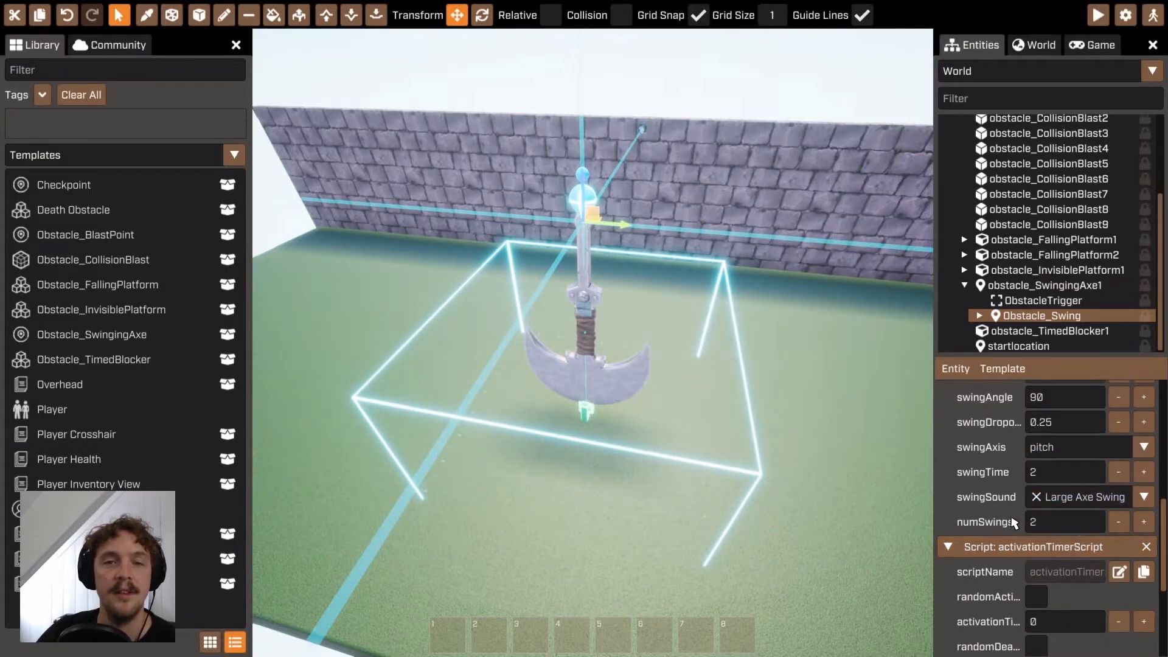
Expand Obstacle_Swing, select its Axe mesh and examine the mesh asset and collision settings.
right_click_drag(702, 391, 593, 343)
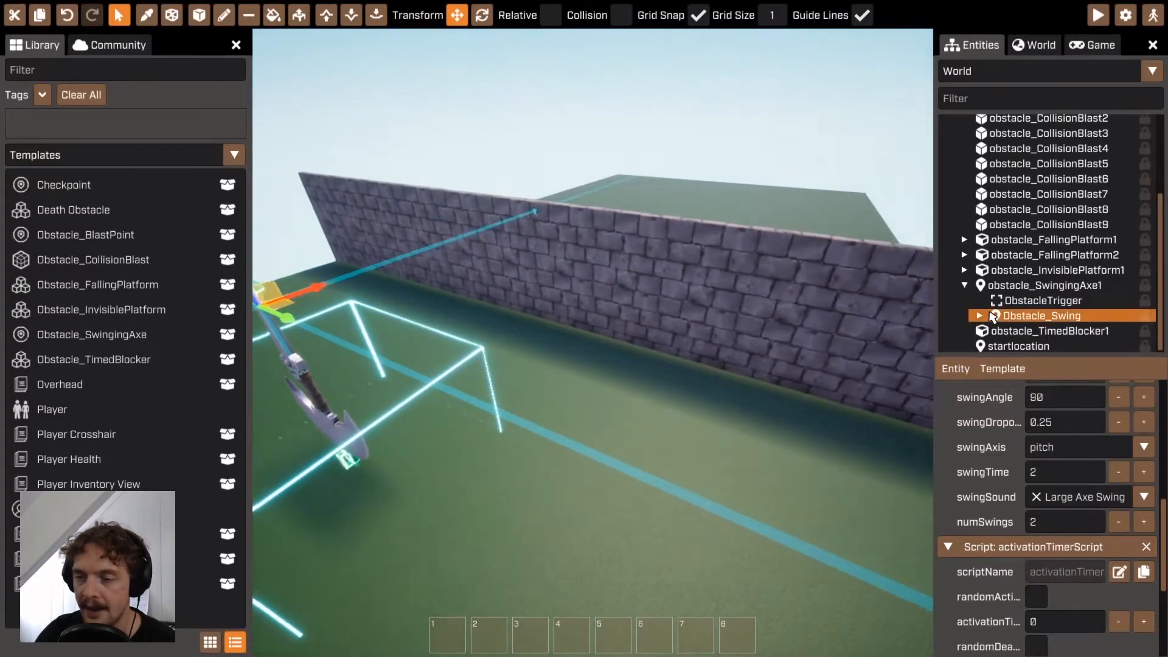
key("f")
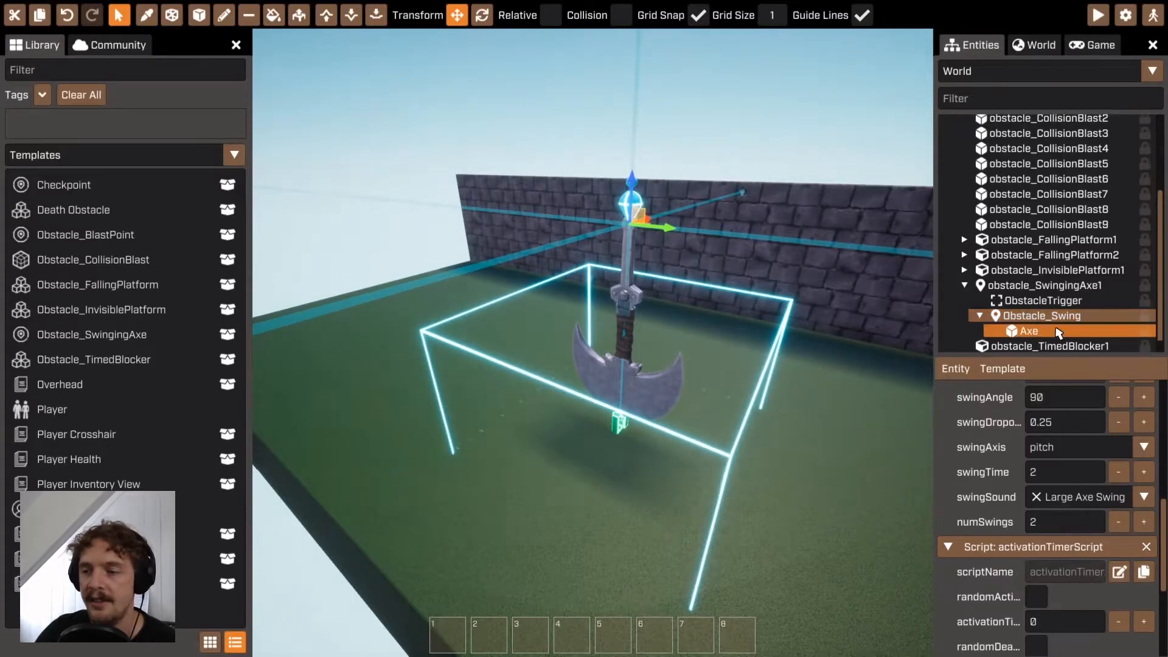
left_click(1035, 335)
scroll(1100, 512, "up", 4)
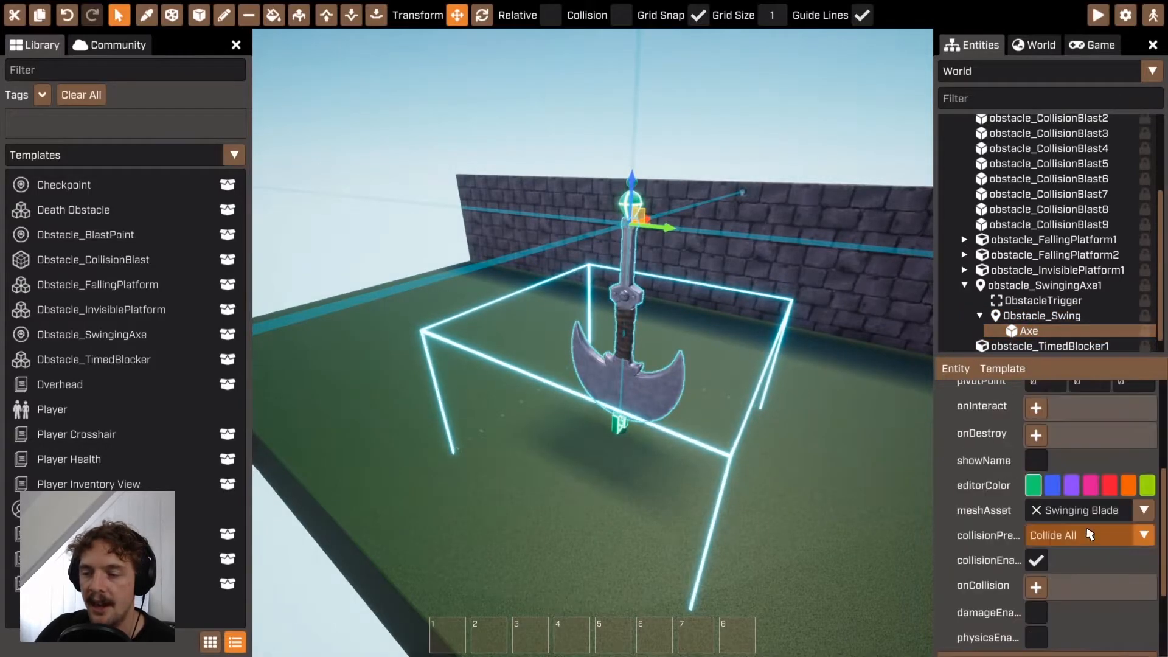
scroll(1046, 547, "down", 2)
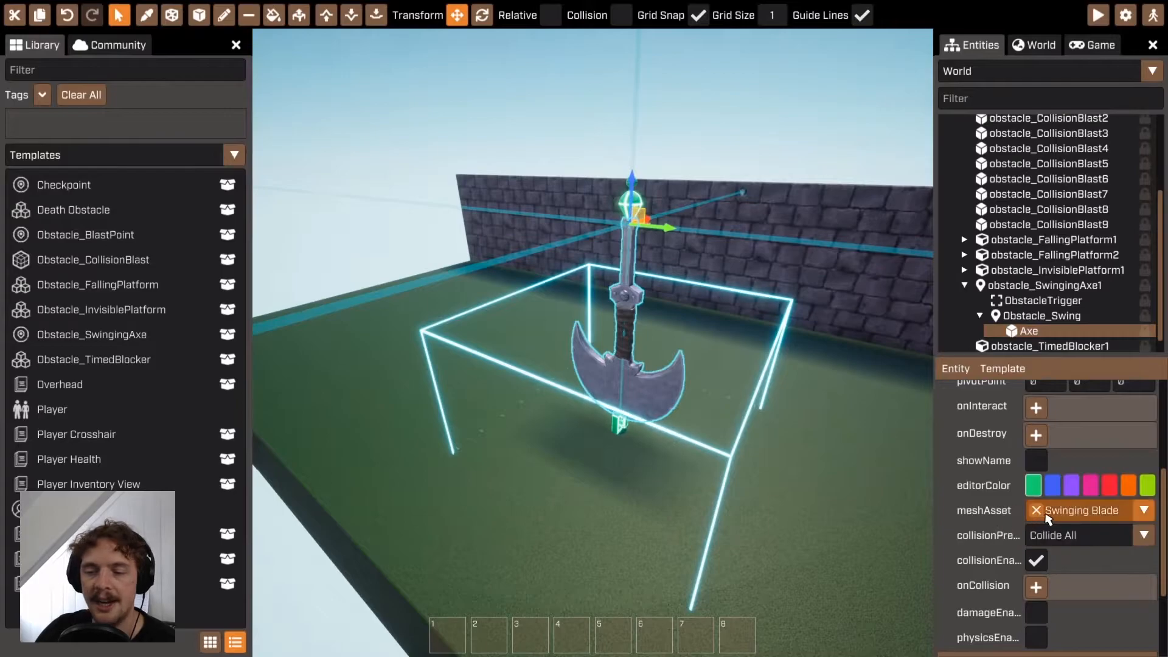
Try replacing the Axe's Swinging Blade mesh asset with a different mesh from the library, and undo the change.
left_click(1144, 510)
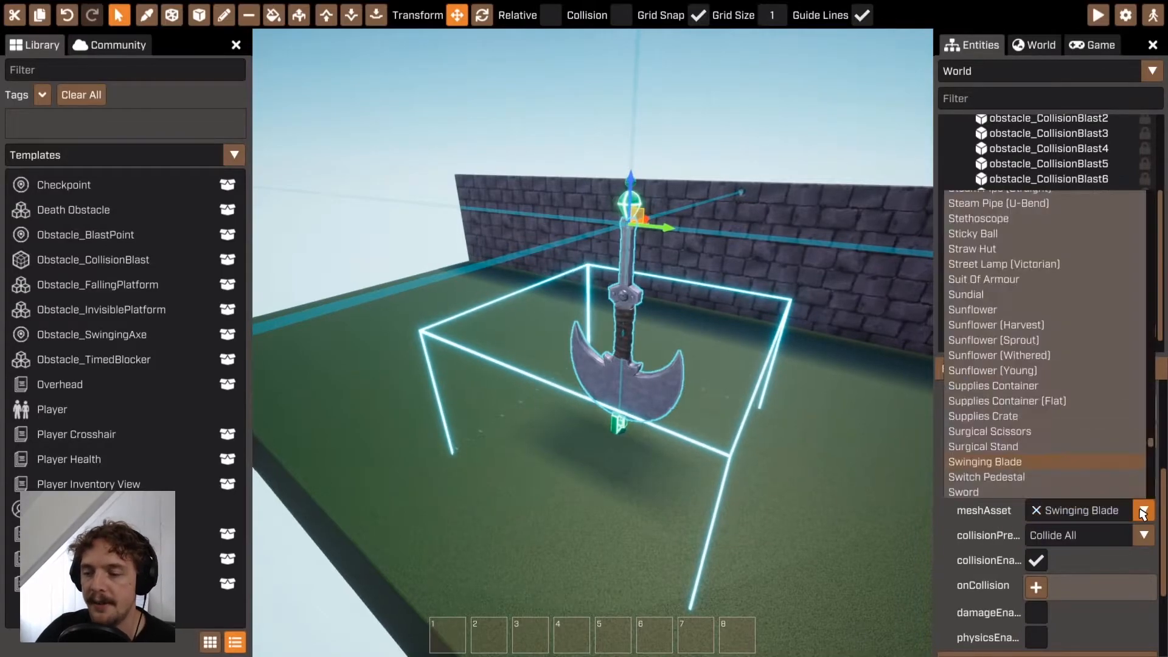
left_click(1144, 511)
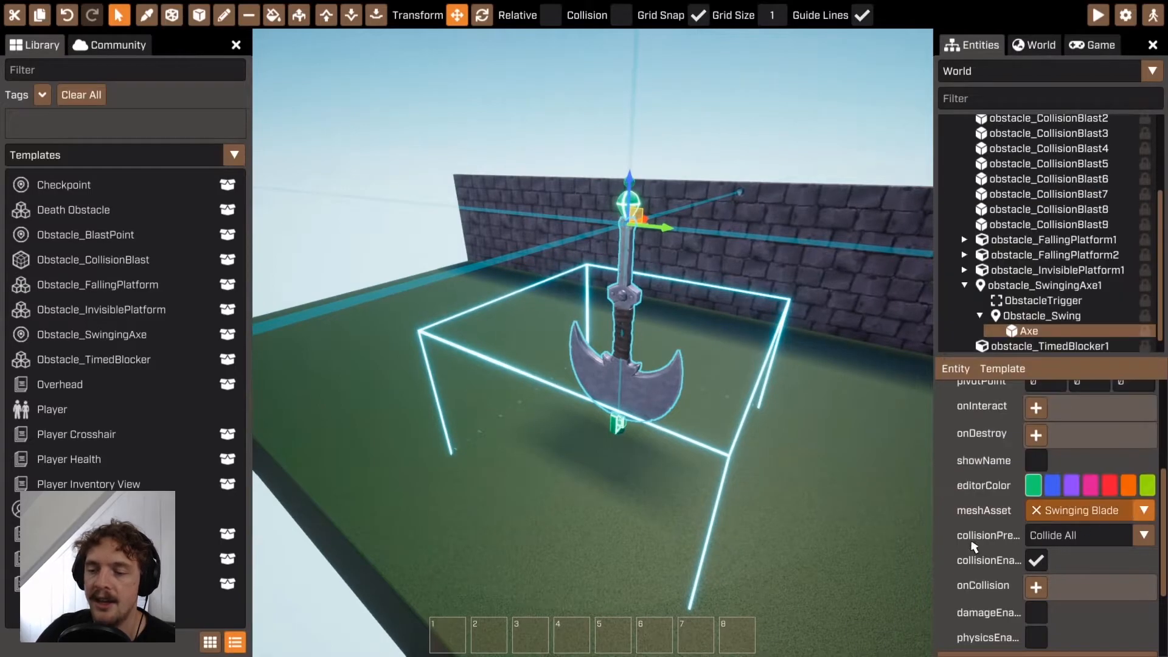
left_click(134, 155)
left_click(91, 191)
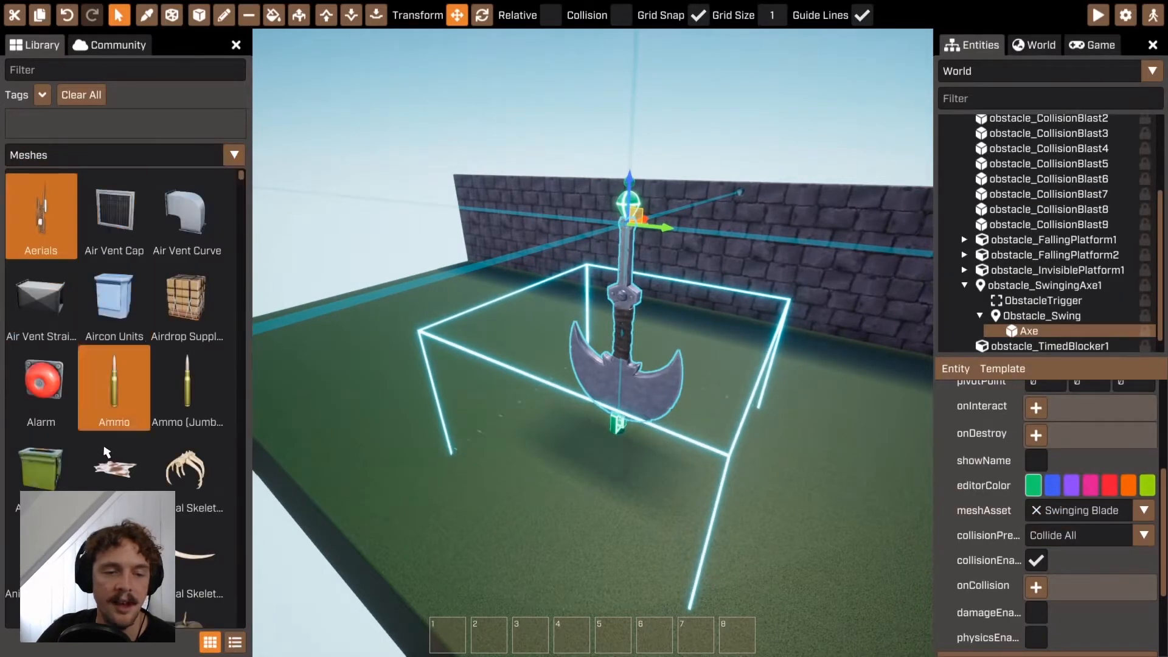
left_click_drag(114, 468, 1069, 514)
key("ctrl+z")
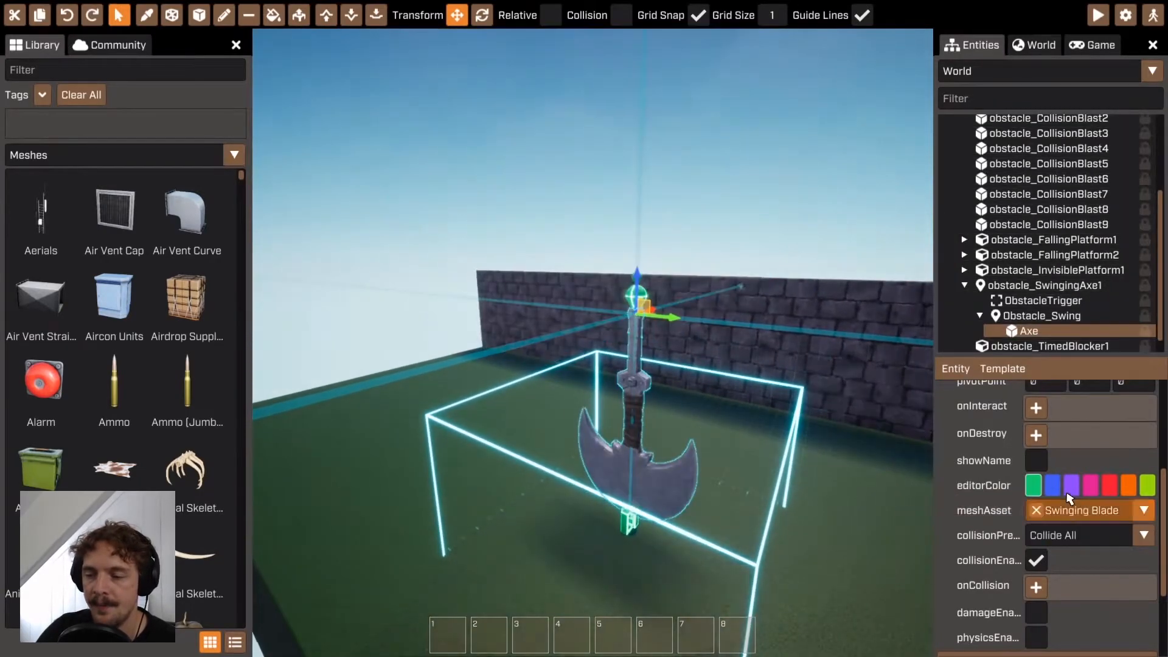
left_click(1097, 512)
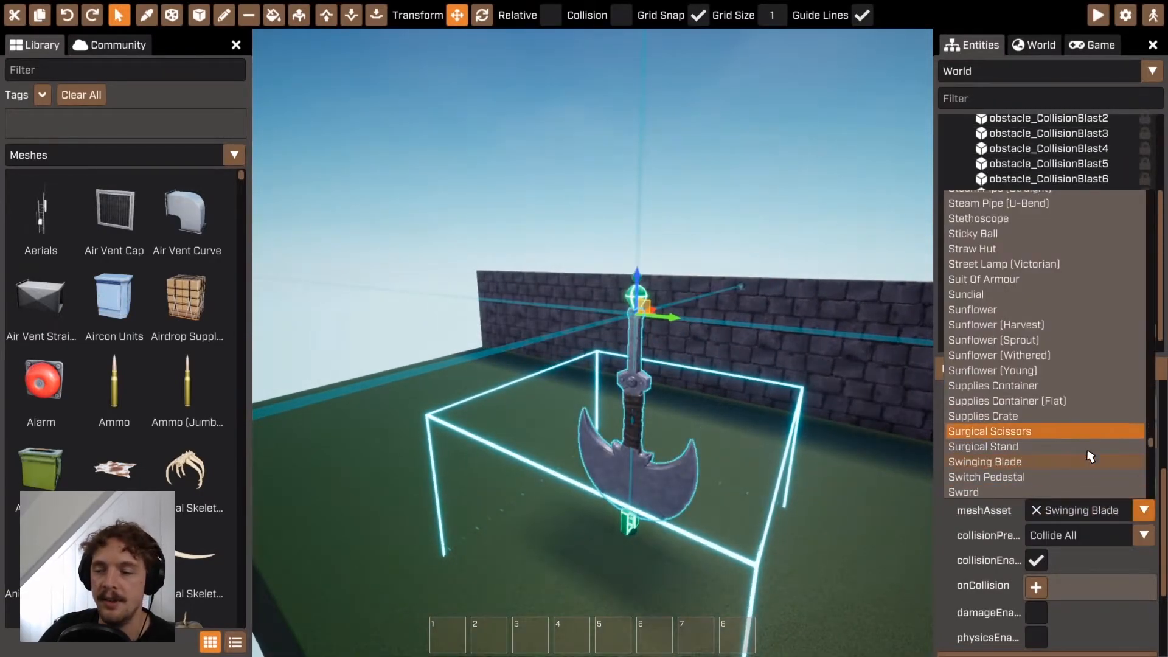
left_click(1161, 631)
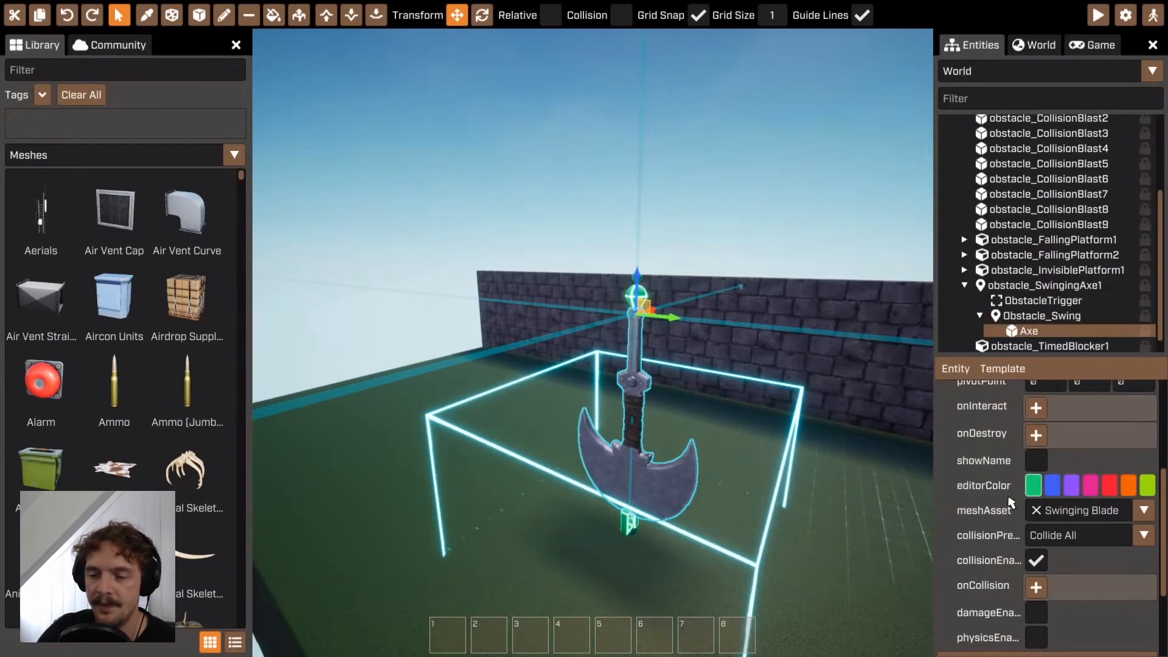
Examine the Axe's deathCollisionScript settings, including its own and other-player death messages.
scroll(1037, 527, "down", 3)
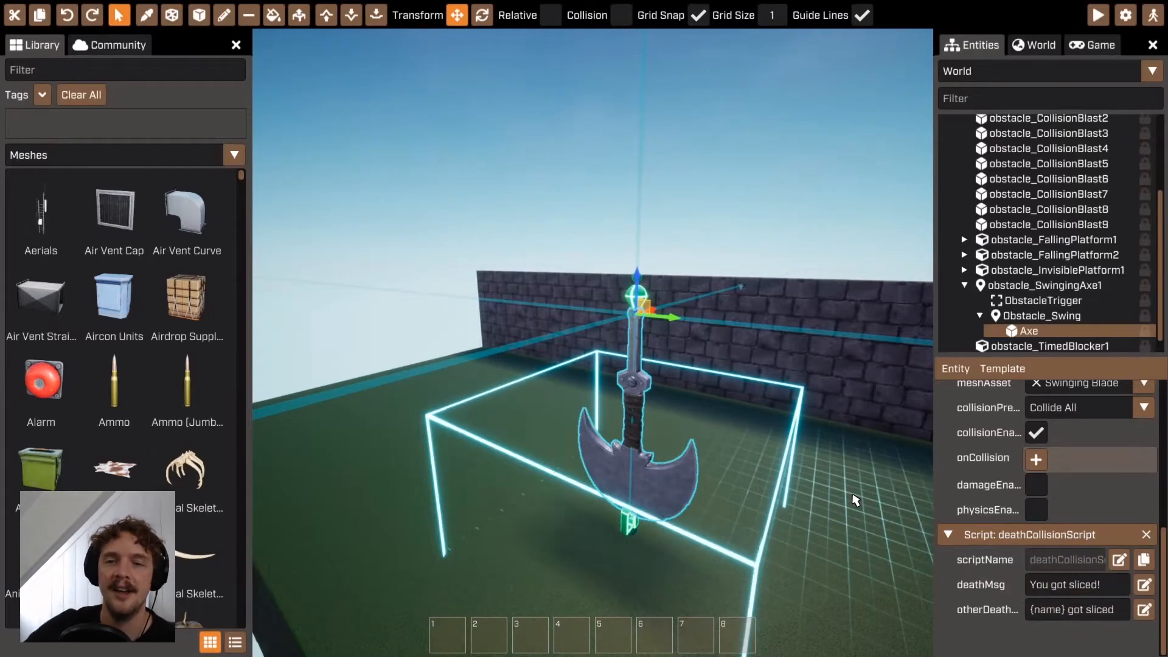
key("s")
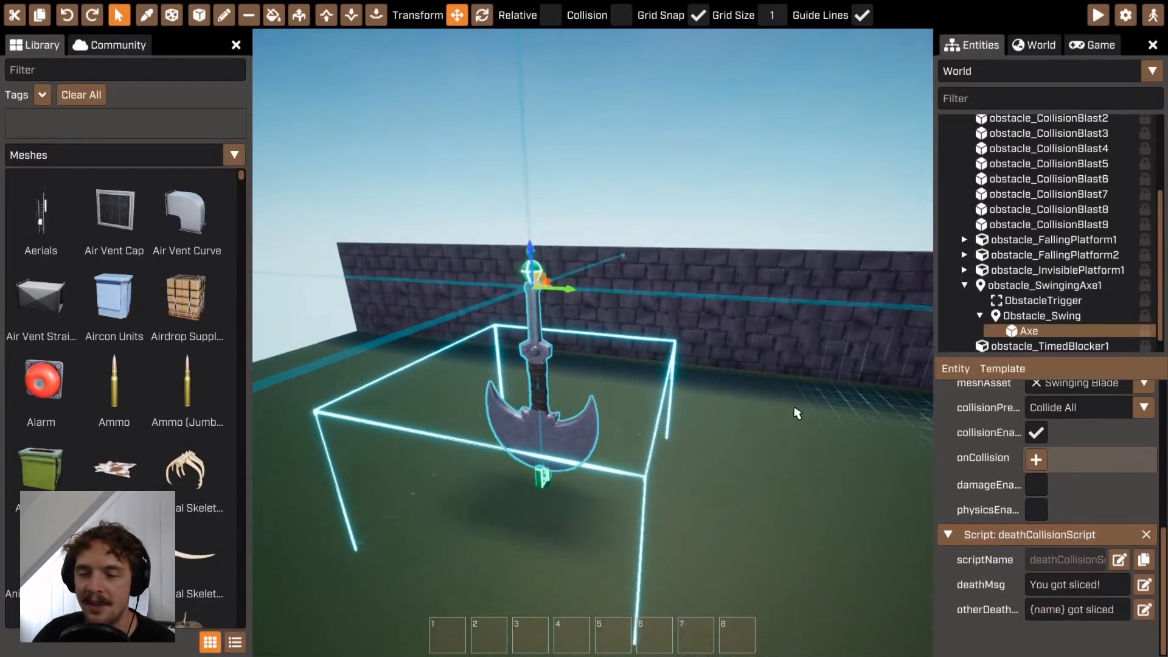
mouse_move(660, 373)
right_mouse_down()
mouse_move(593, 343)
mouse_move(667, 360)
right_mouse_up()
key("w")
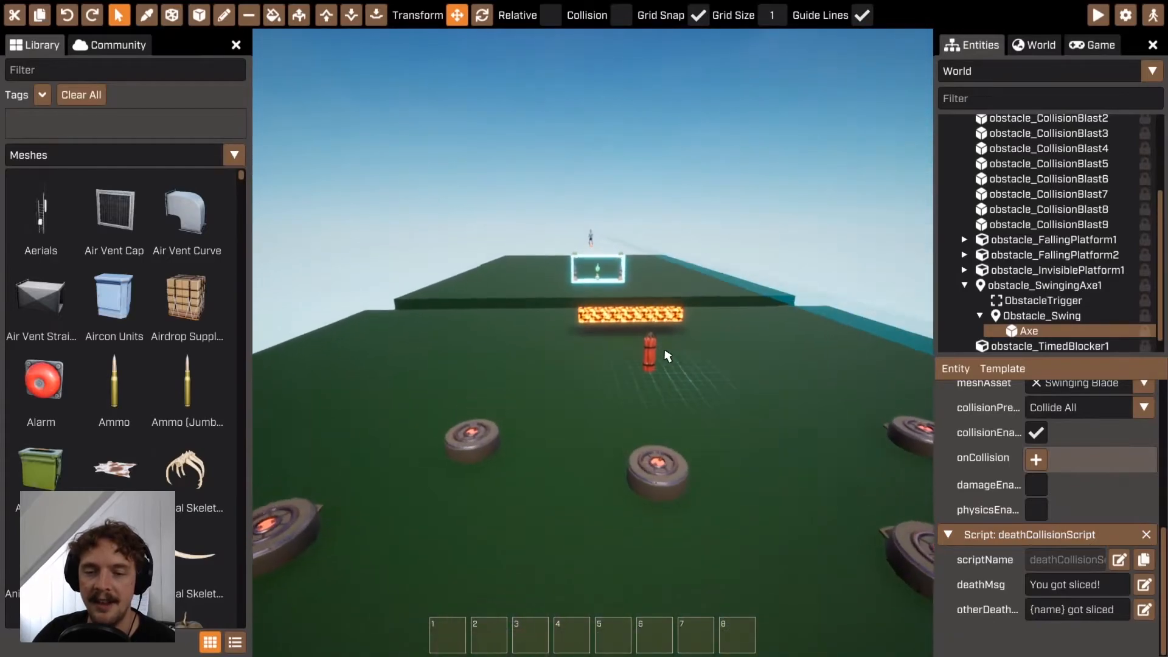
Select the lava bar deathObstacle1 and examine the death messages in its deathCollisionScript.
left_click(648, 317)
right_click_drag(648, 318, 589, 344)
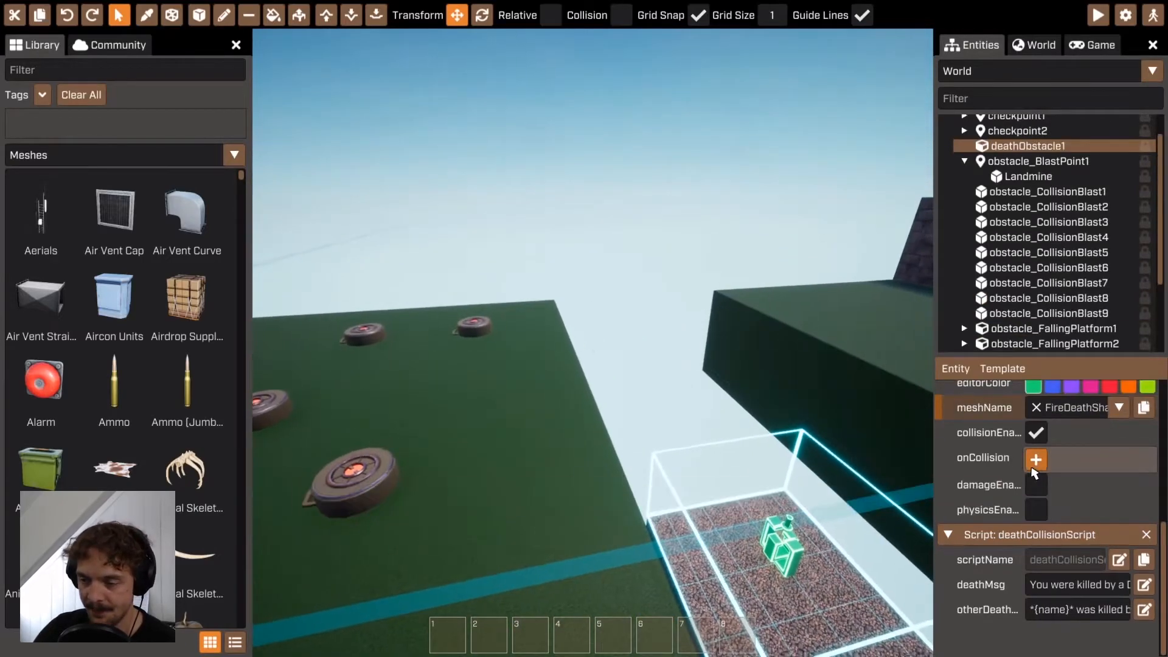
key("s")
mouse_move(482, 375)
right_mouse_down()
mouse_move(593, 343)
mouse_move(482, 376)
right_mouse_up()
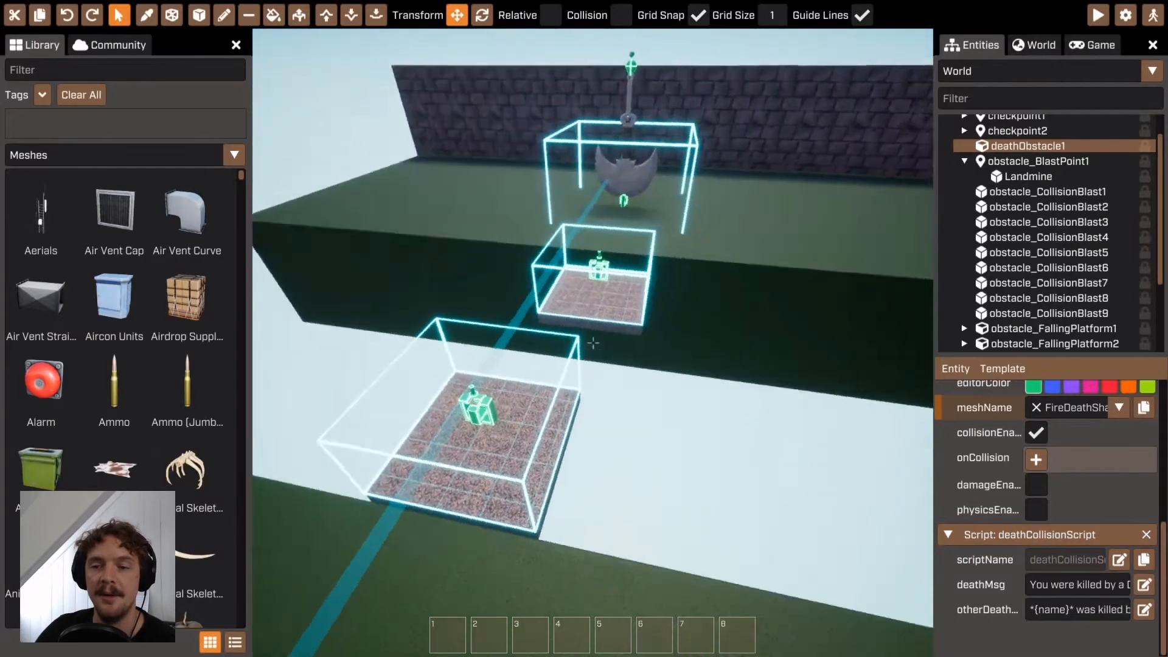
Select the stone wall obstacle_TimedBlocker1 behind the swinging axe.
key("w")
right_click_drag(593, 343, 604, 385)
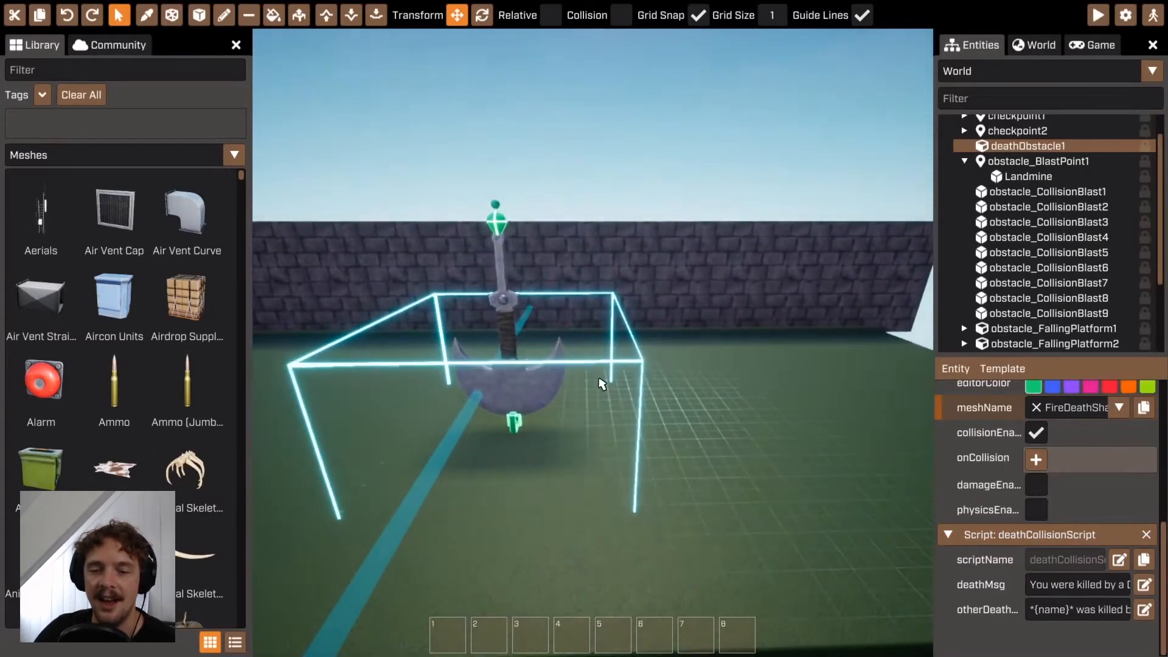
left_click(547, 390)
right_click_drag(706, 401, 593, 342)
key("w")
key("w")
left_click(1069, 336)
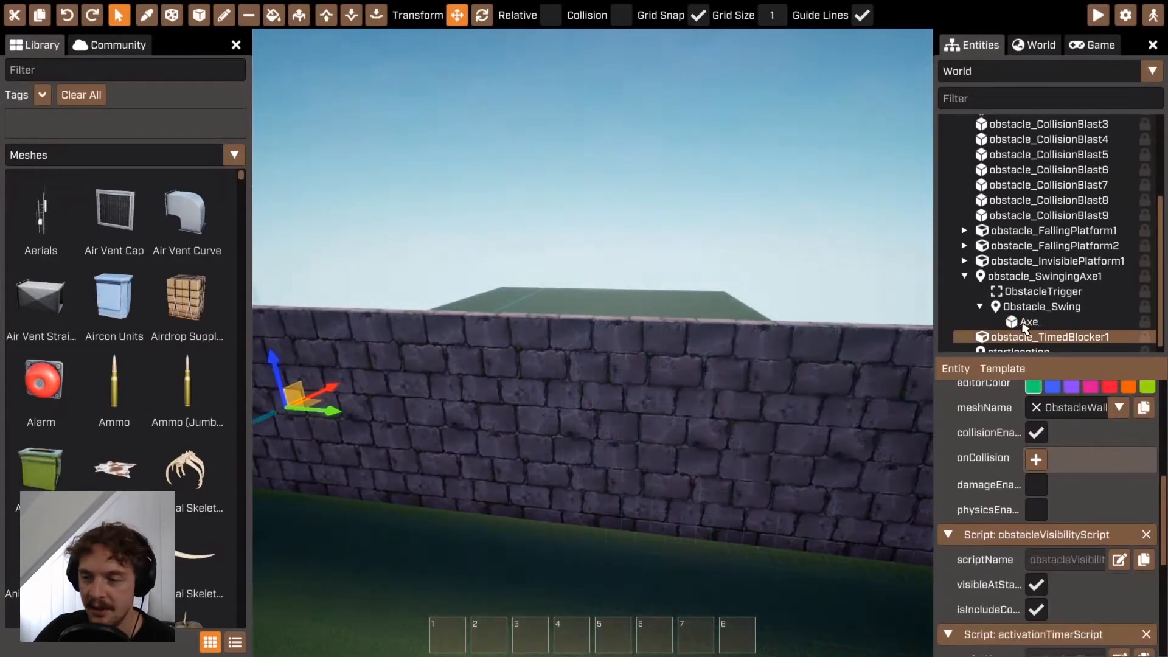
List the templates in the library and compare the invisible platform with the timed blocker wall in the world.
left_click(115, 152)
left_click(60, 262)
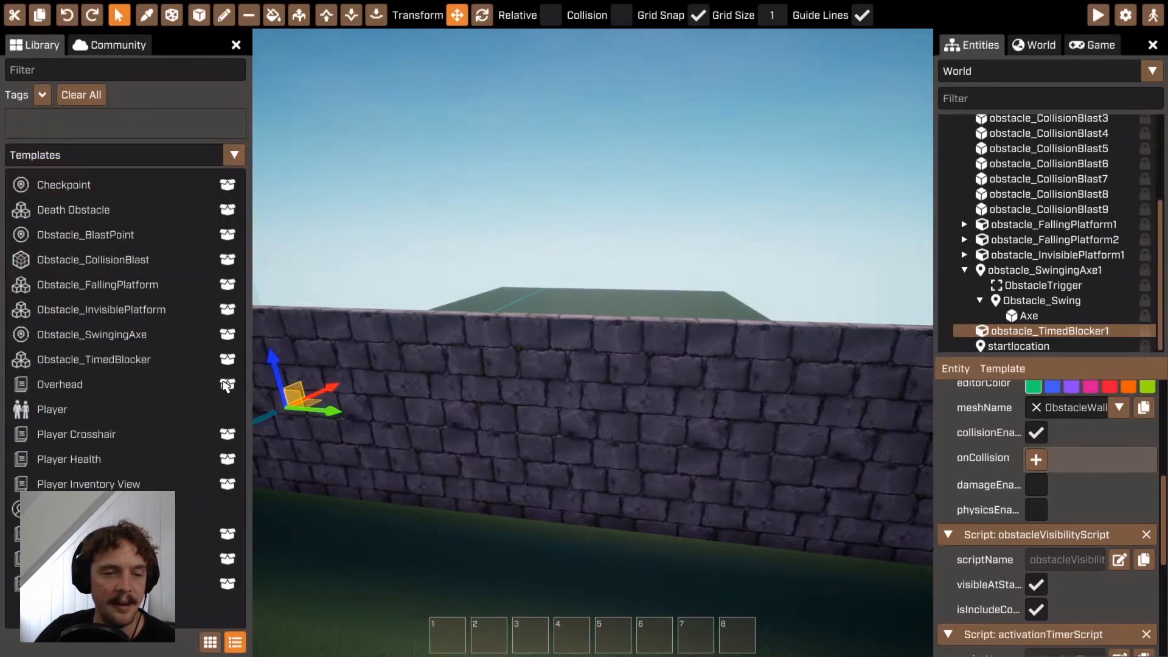
left_click_drag(129, 367, 629, 531)
right_click_drag(660, 486, 624, 421)
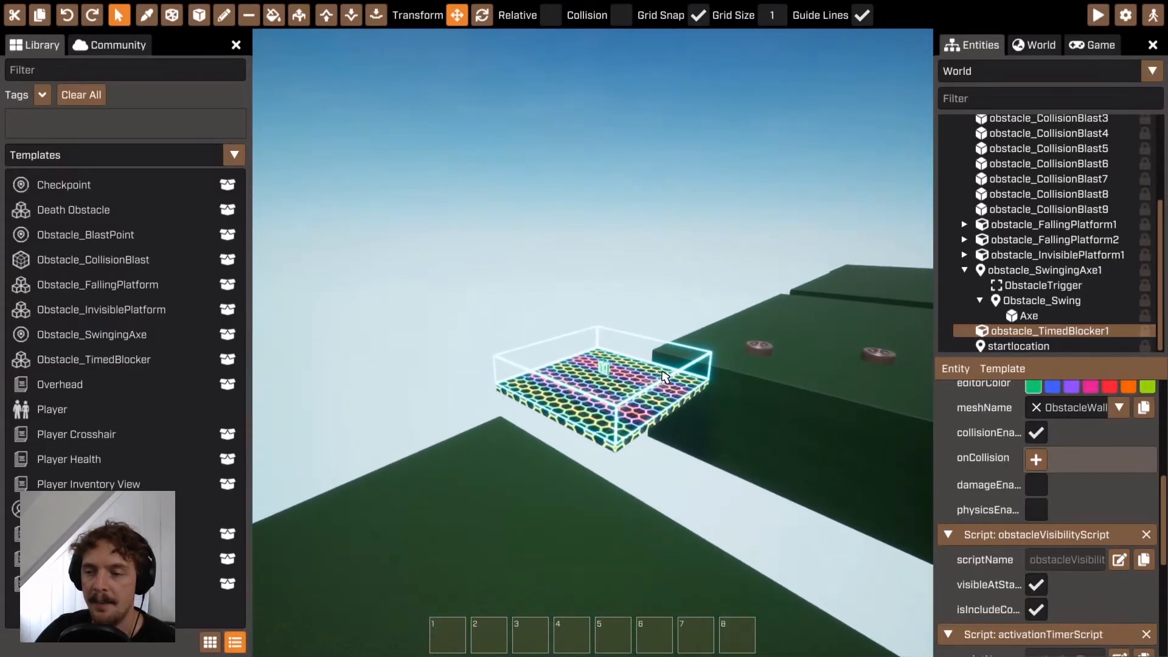
right_click_drag(663, 376, 695, 444)
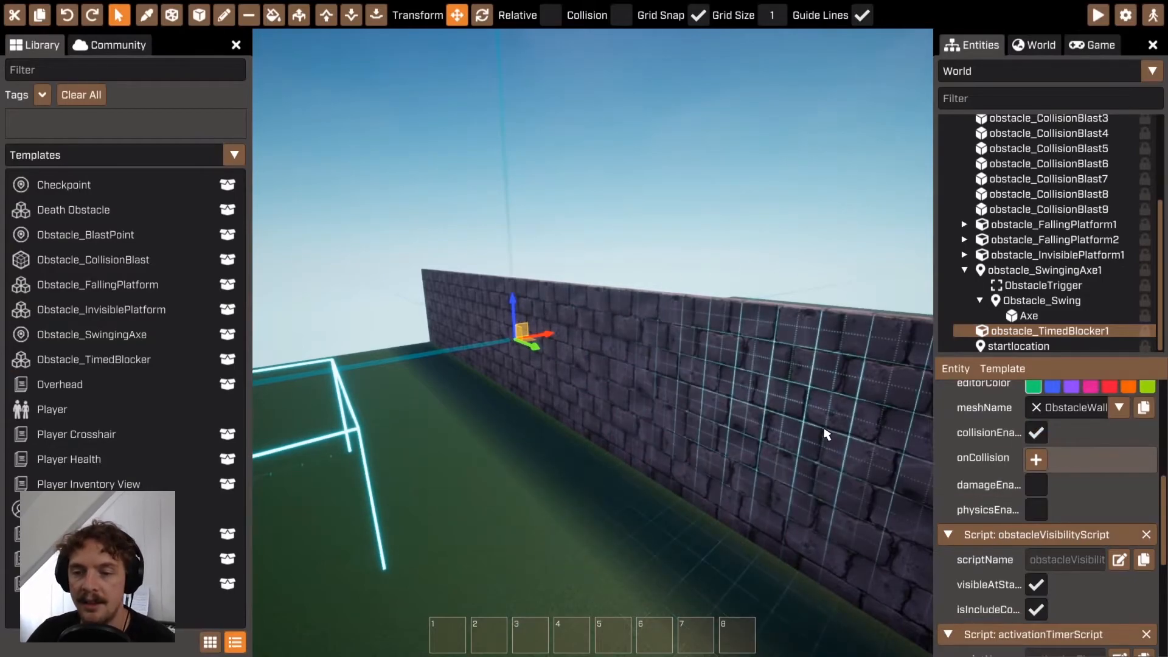
right_click_drag(709, 353, 636, 397)
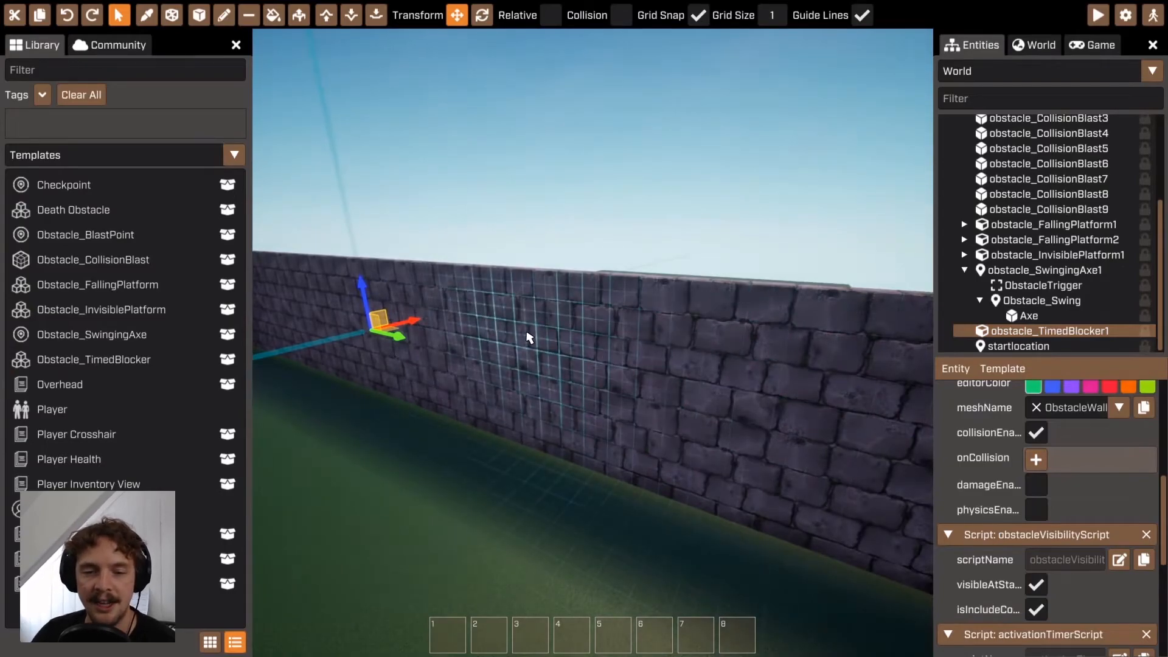
Examine the activationTimerScript settings of obstacle_TimedBlocker1, including random activation and deactivation times, looping and events, while viewing the wall.
mouse_move(697, 353)
right_mouse_down()
mouse_move(633, 379)
mouse_move(678, 360)
right_mouse_up()
scroll(1103, 530, "down", 1)
scroll(1104, 531, "down", 3)
right_click_drag(800, 495, 502, 247)
key("s")
key("a")
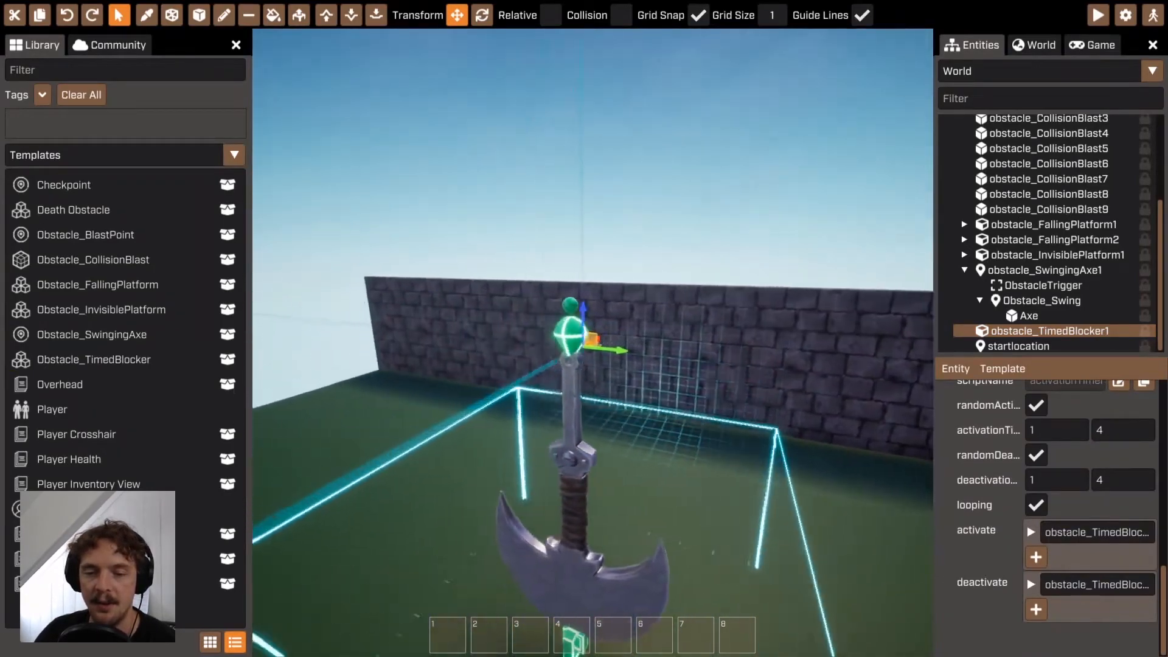
right_click_drag(593, 344, 603, 378)
key("a")
left_click_drag(719, 342, 789, 361)
right_click_drag(539, 420, 599, 414)
key("a")
right_click_drag(399, 443, 463, 453)
key("d")
key("w")
right_click_drag(593, 343, 578, 440)
scroll(998, 426, "up", 1)
scroll(997, 426, "down", 1)
scroll(998, 428, "up", 1)
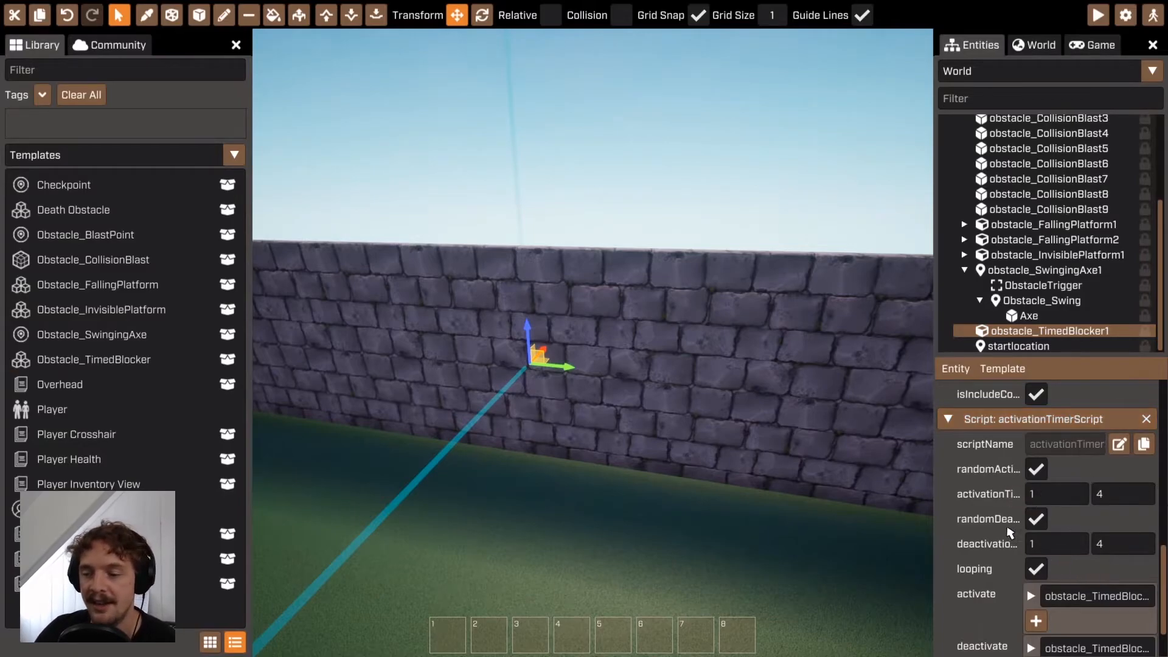
scroll(1008, 533, "down", 1)
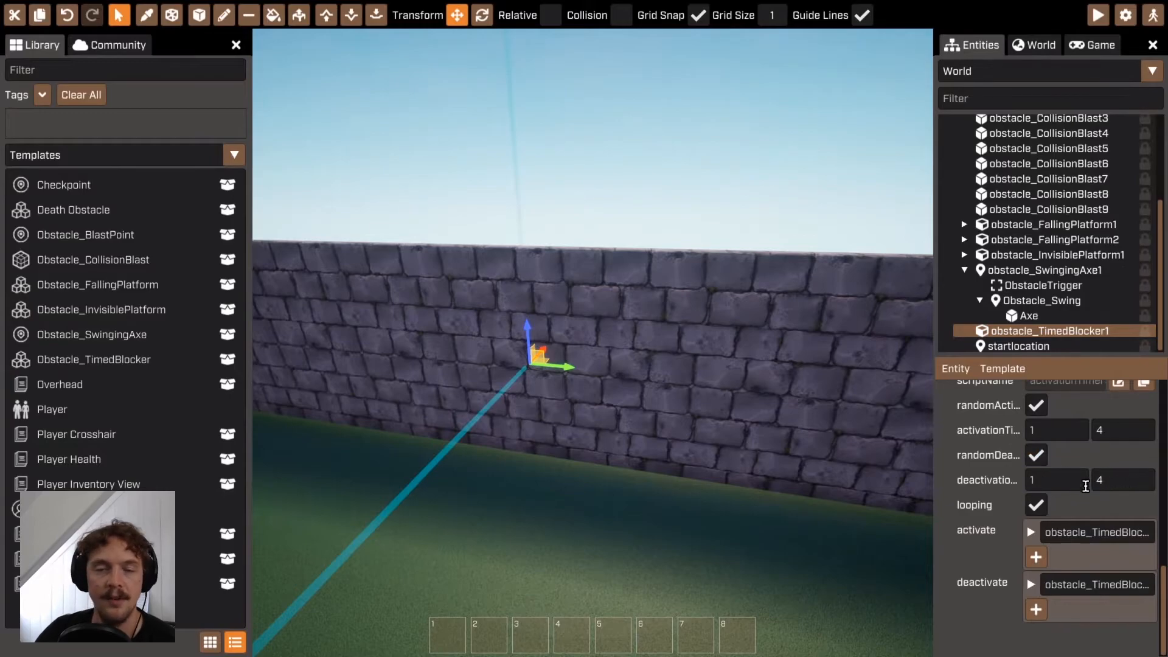
Start the game preview and run through Checkpoint 1, past the landmines and over the invisible platform towards the swinging axe.
right_click_drag(660, 459, 803, 462)
key("Tab")
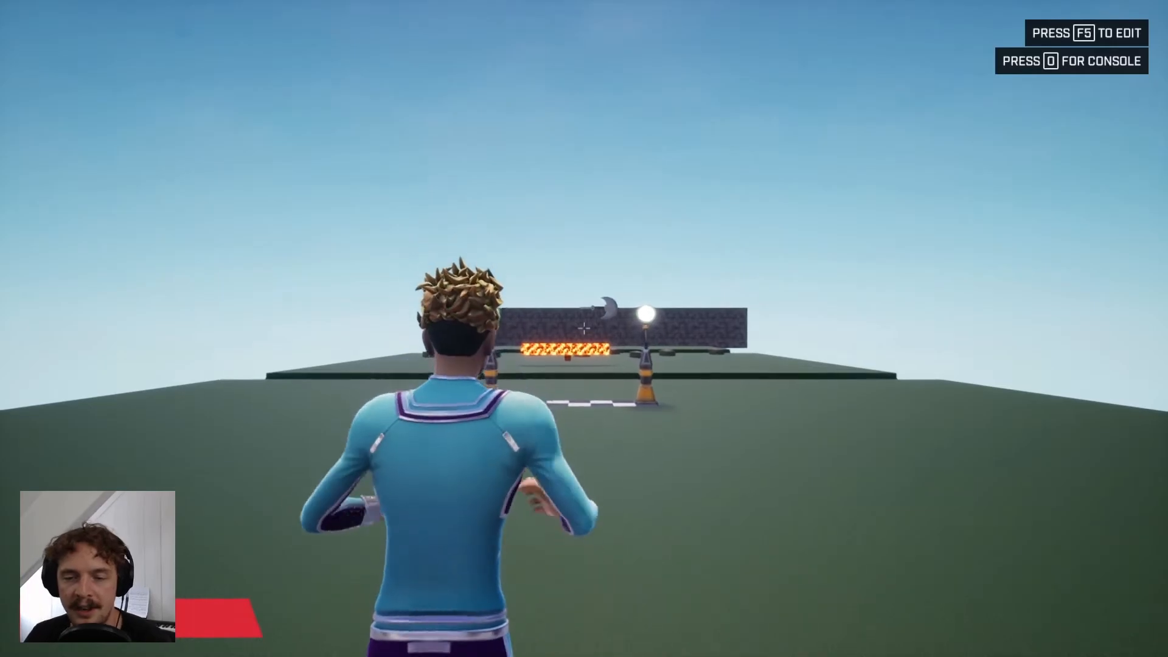
key("w")
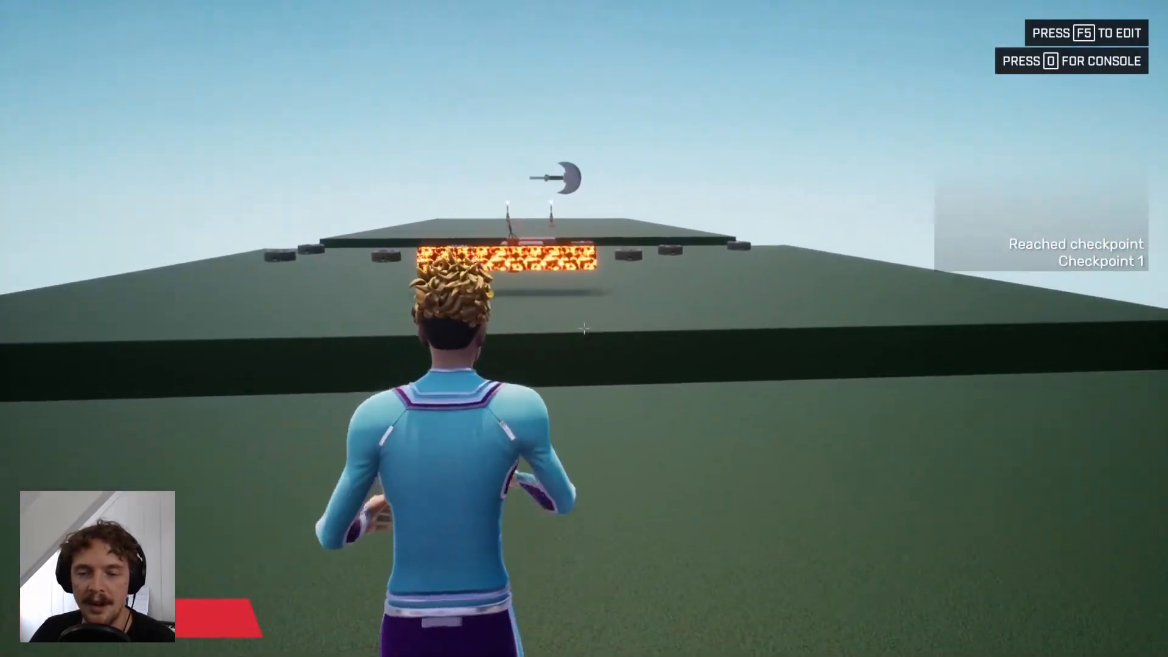
key("space")
key("w")
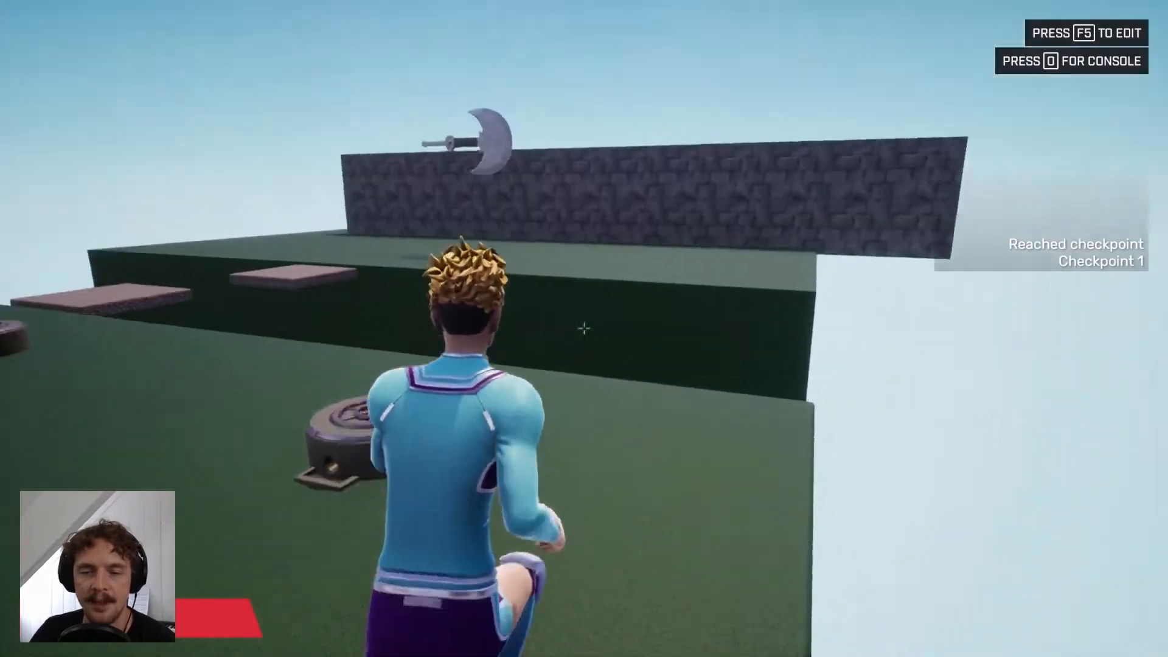
key("space")
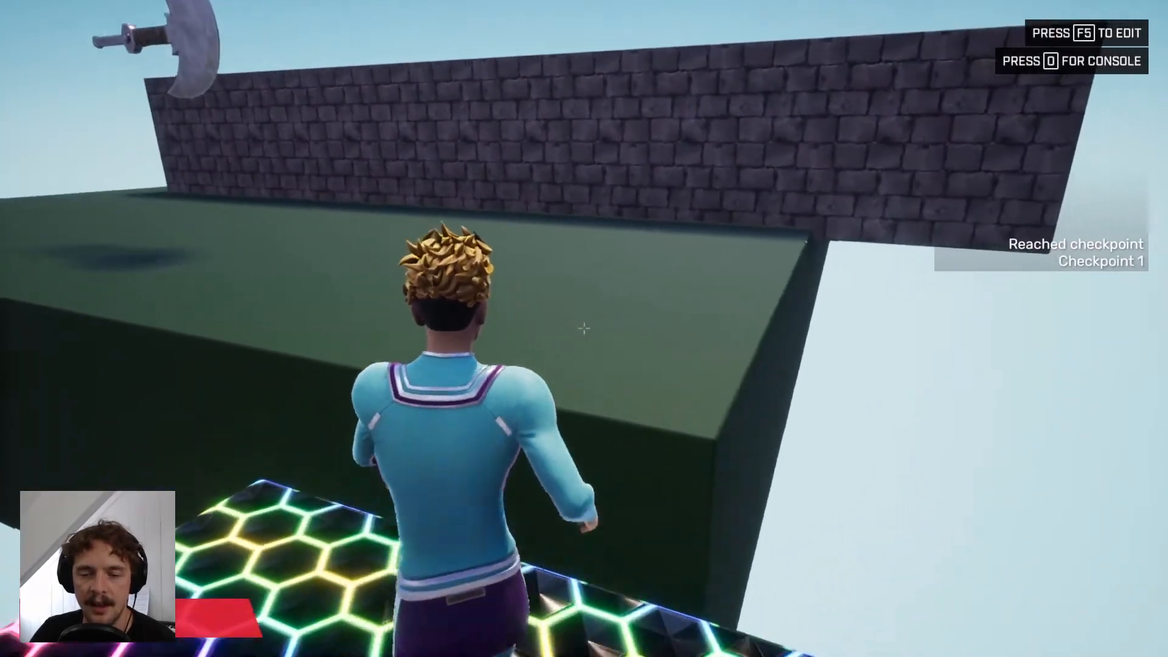
key("w")
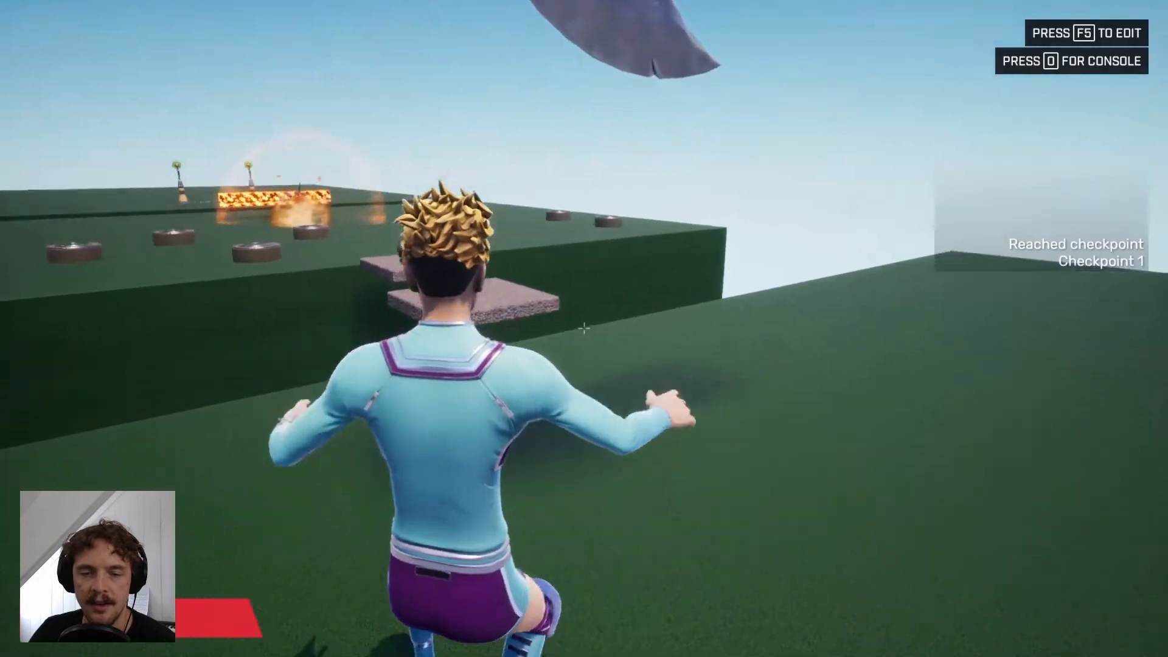
key("w")
key("space")
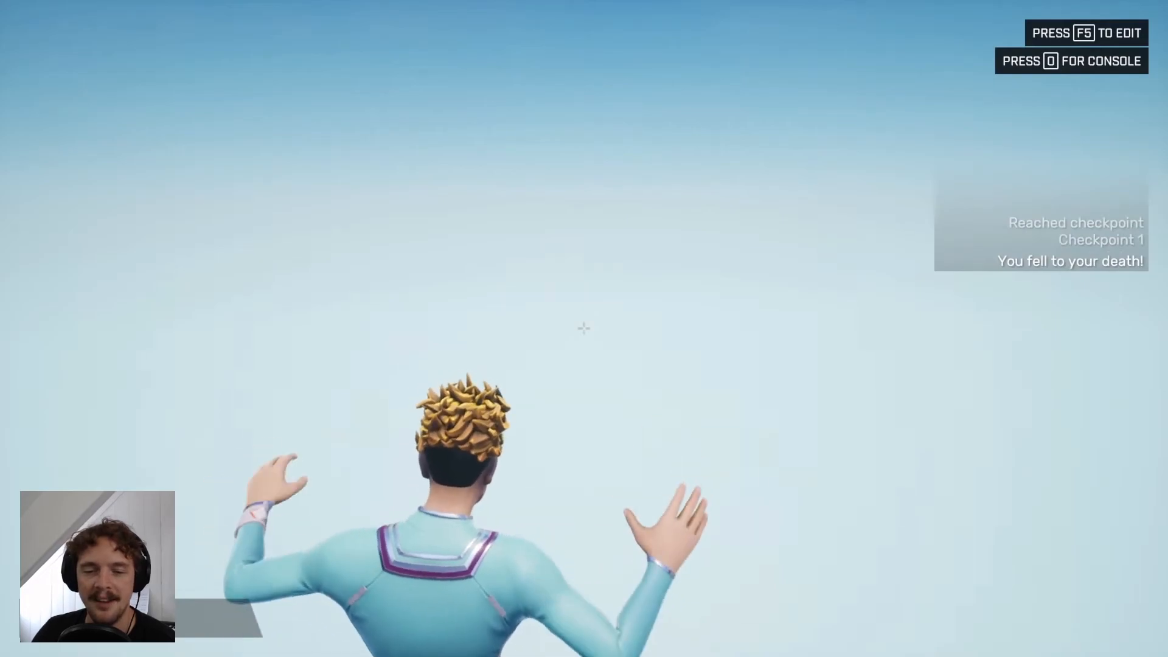
Try the obstacle course again from Checkpoint 1 in the game preview.
key("w")
key("space")
key("w")
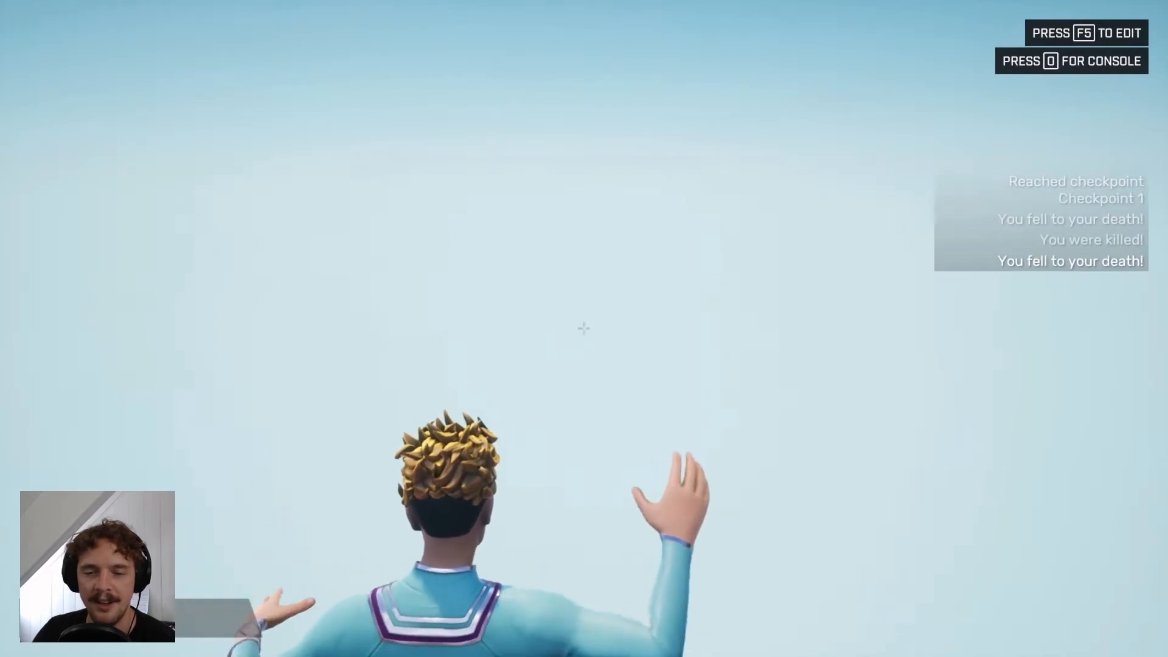
Play from Checkpoint 1 over the falling platforms and past the swinging axe and blocker to Checkpoint 2, and return to editing.
key("w")
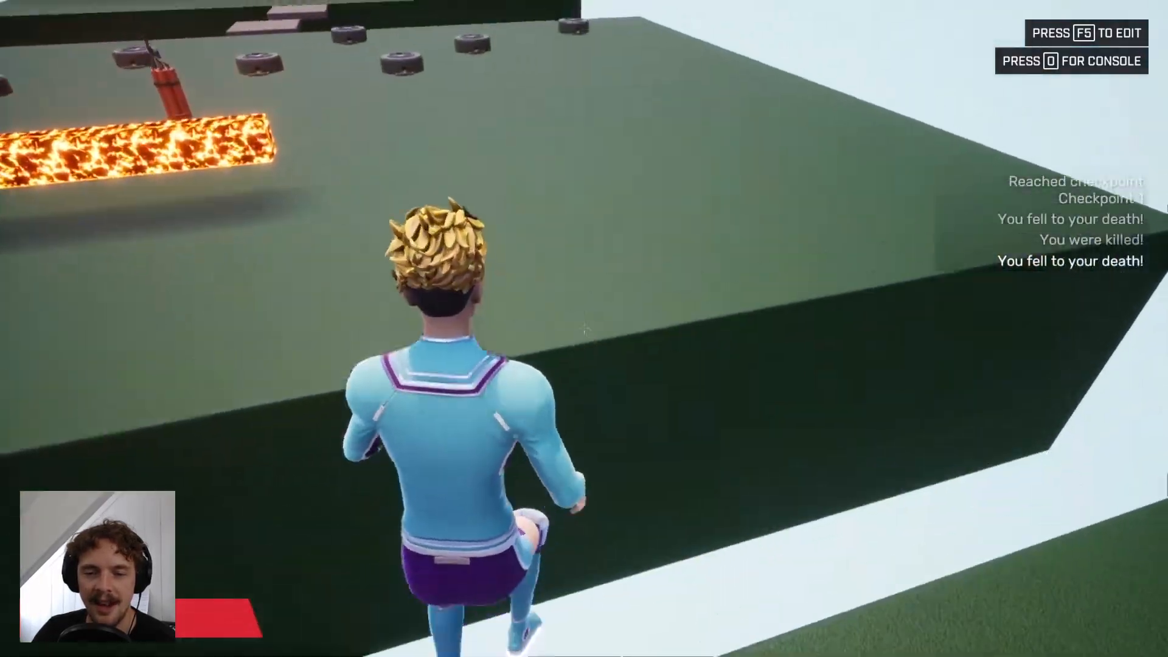
key("space")
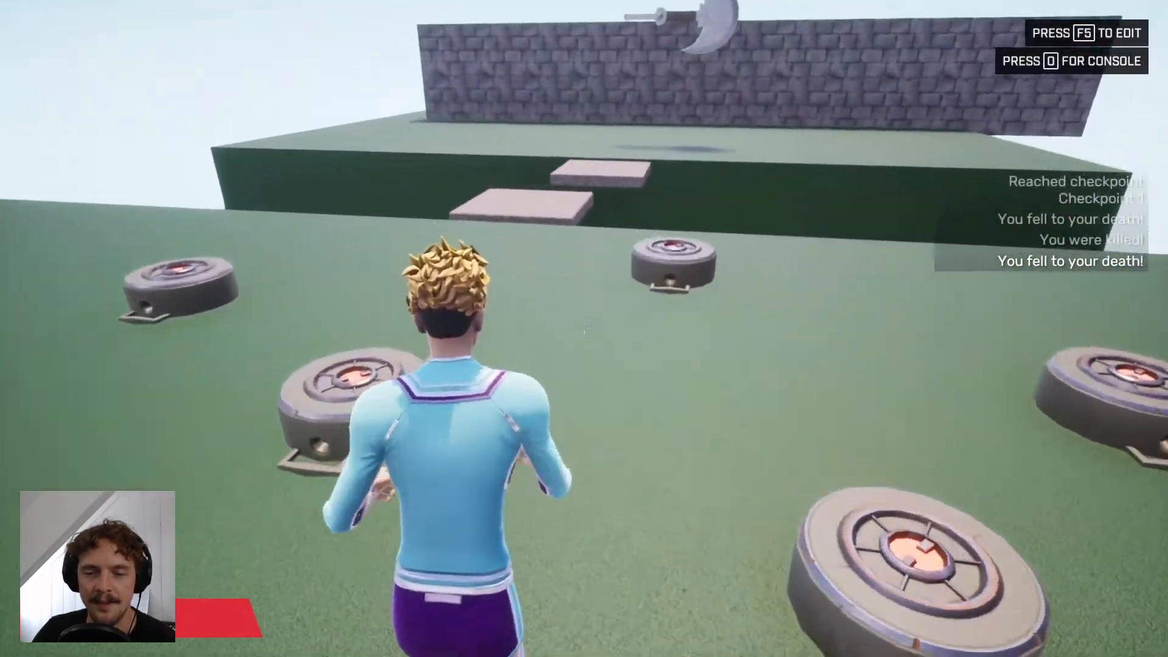
key("space")
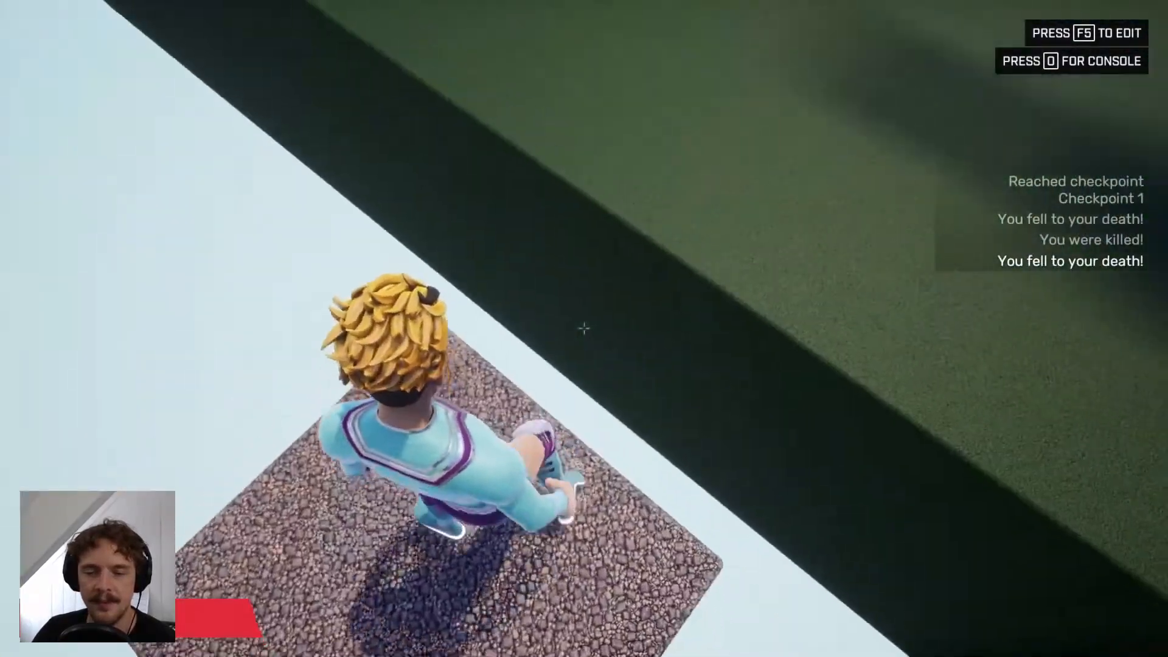
key("space")
key("w")
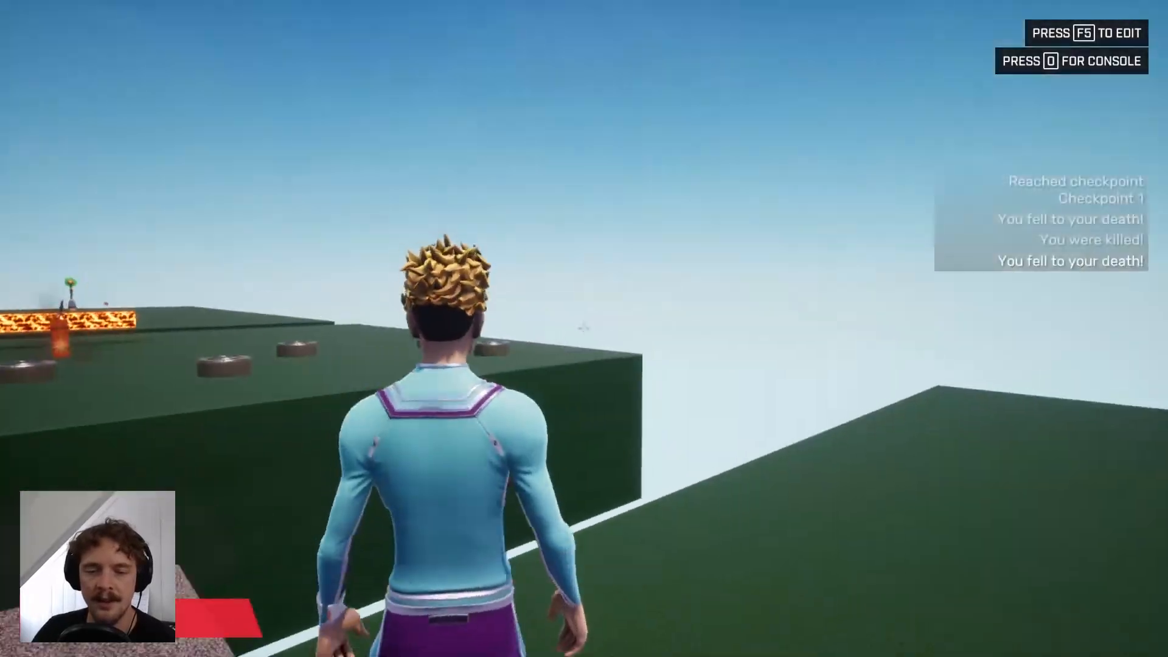
key("w")
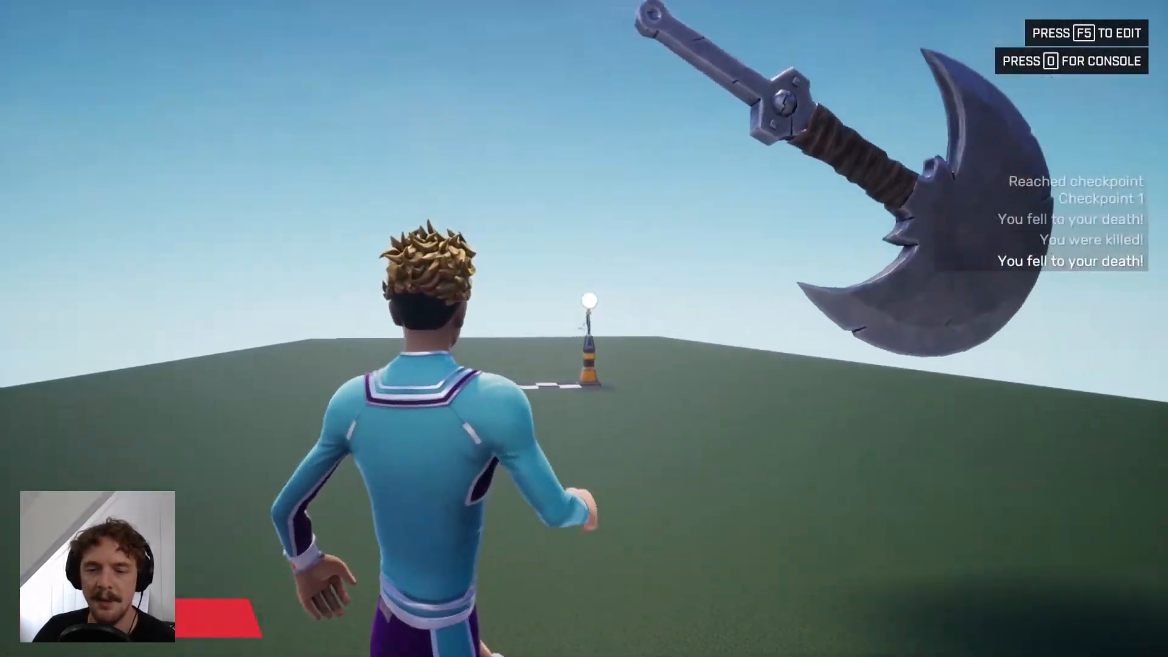
key("w")
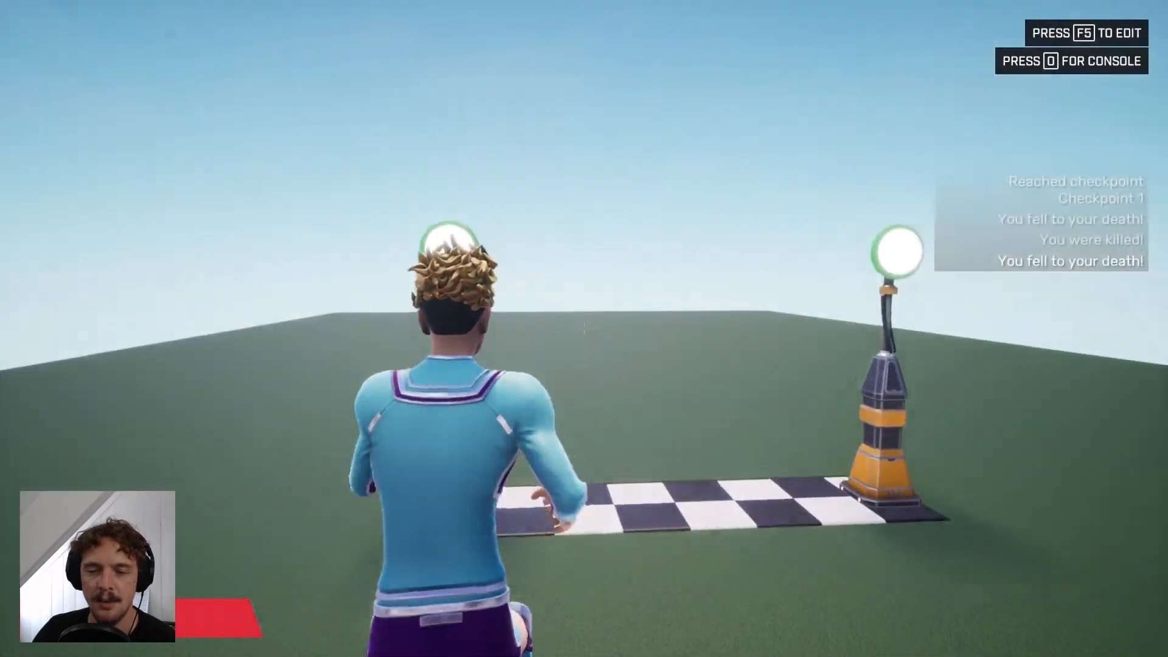
key("w")
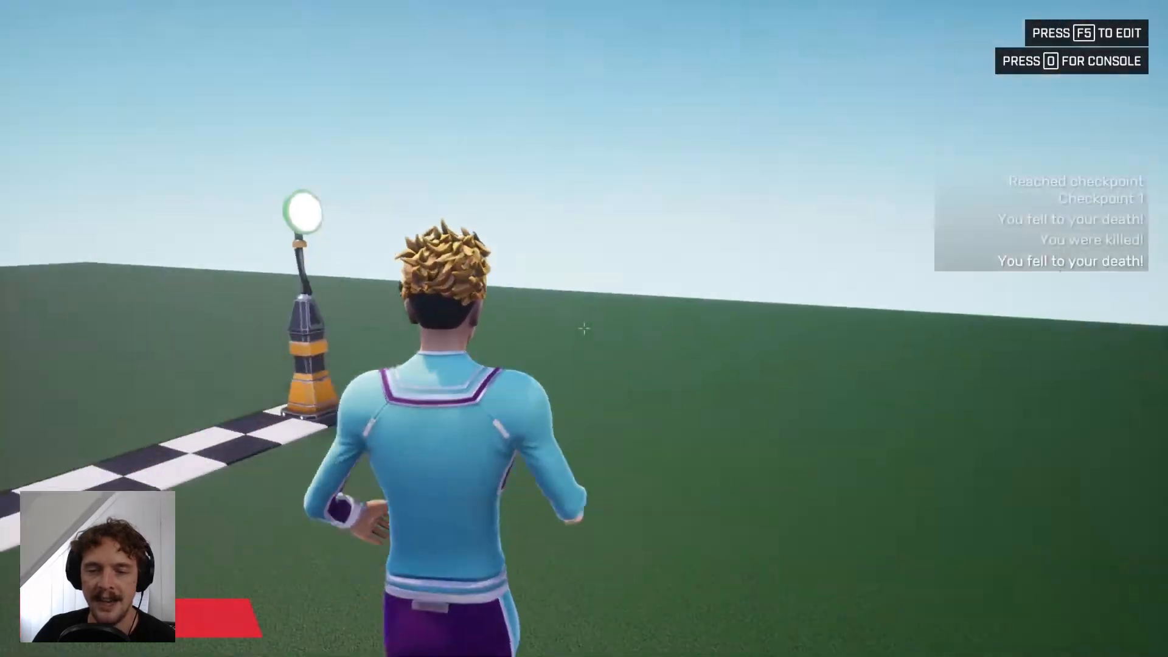
key("w")
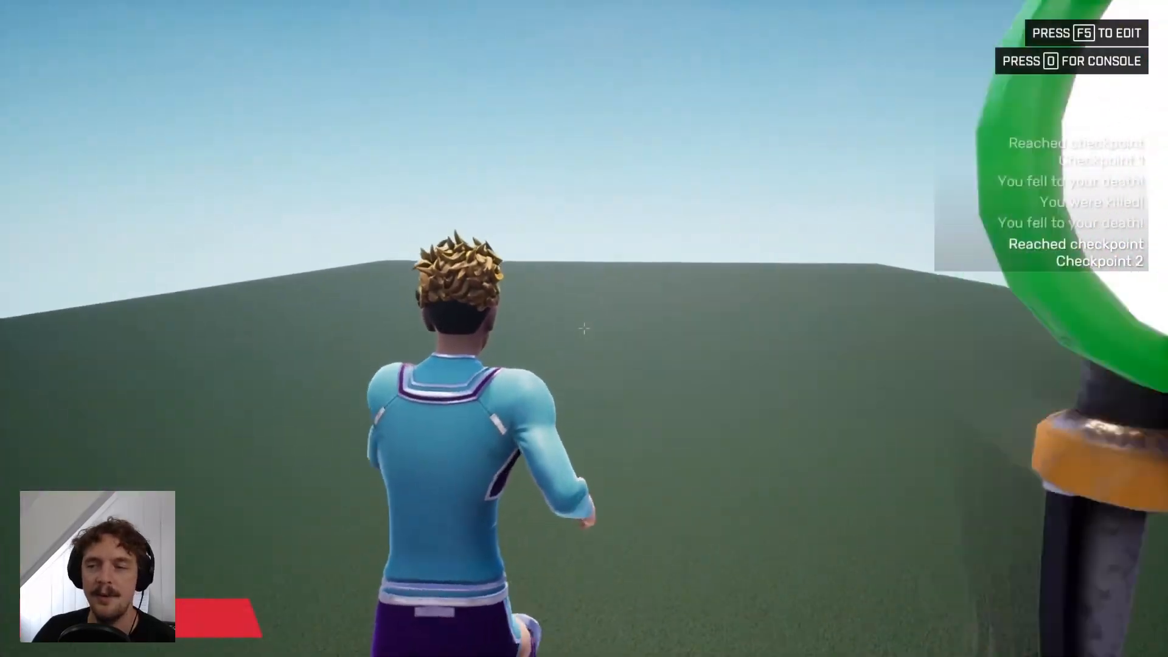
key("F5")
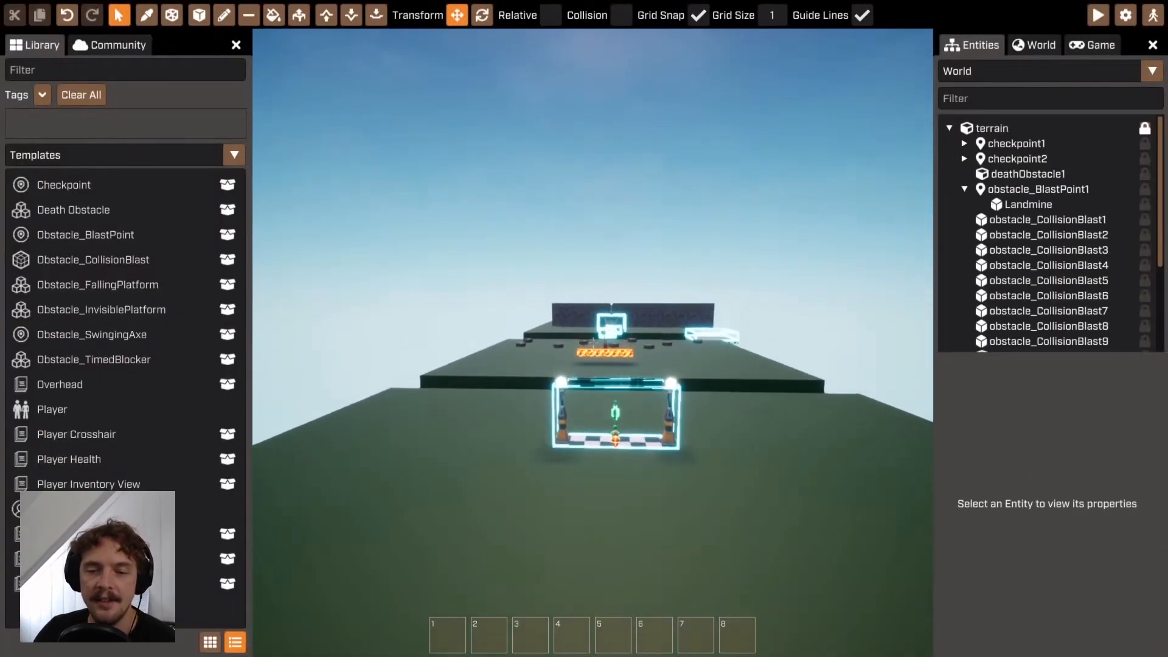
View the whole obstacle course in the editor, from the checkpoint and lava bar to the landmines, platforms, axe and wall.
key("w")
right_click_drag(678, 393, 757, 411)
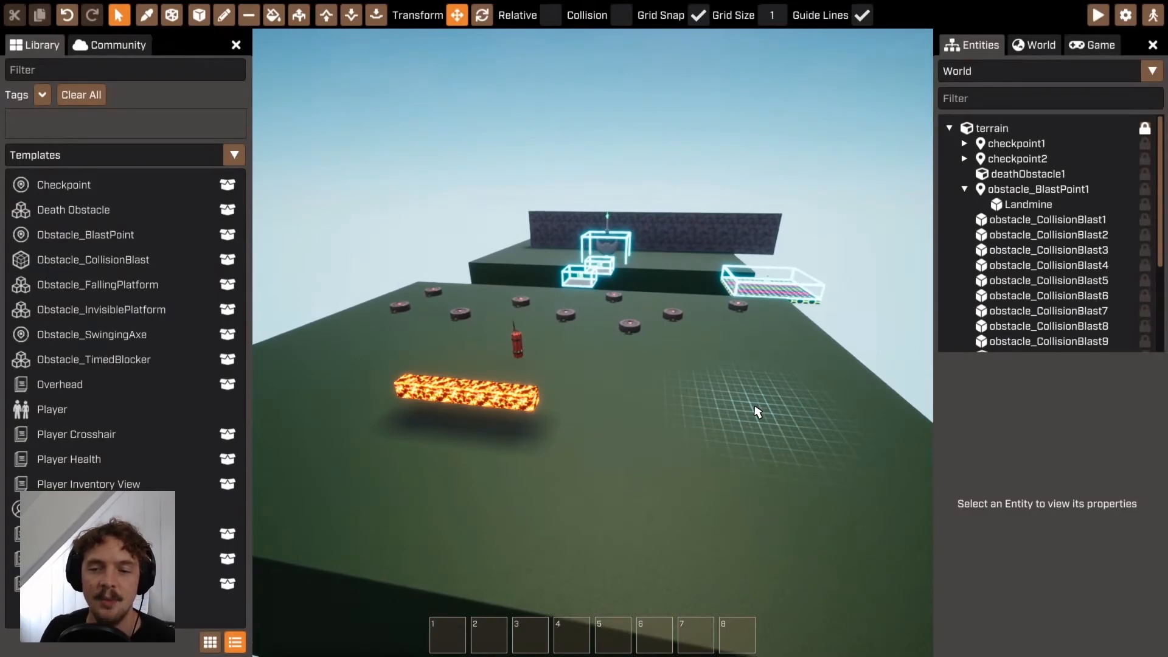
right_click_drag(673, 395, 672, 395)
key("s")
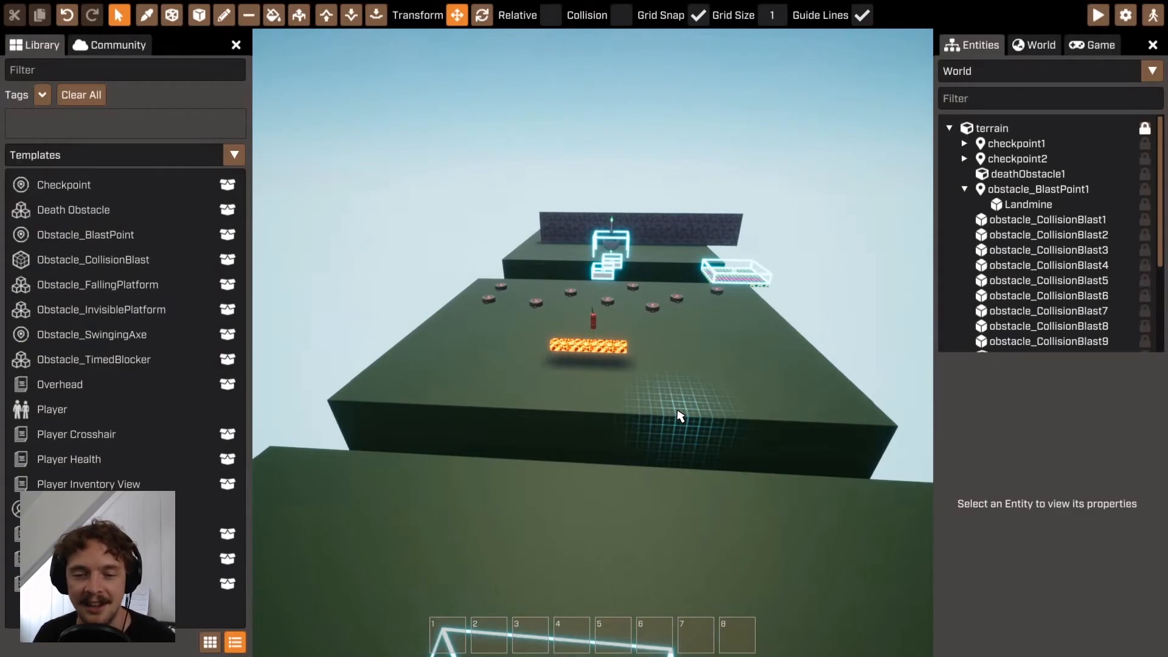
key("w")
right_click_drag(676, 411, 499, 401)
key("d")
right_click_drag(593, 344, 640, 374)
right_click_drag(828, 476, 931, 465)
key("d")
right_click_drag(592, 344, 617, 408)
key("d")
key("w")
right_click_drag(593, 343, 364, 359)
key("shift+w")
key("w")
right_click_drag(593, 343, 547, 432)
key("shift+w")
key("a")
key("w")
key("w")
key("space")
key("d")
key("w")
key("s")
key("d")
key("a")
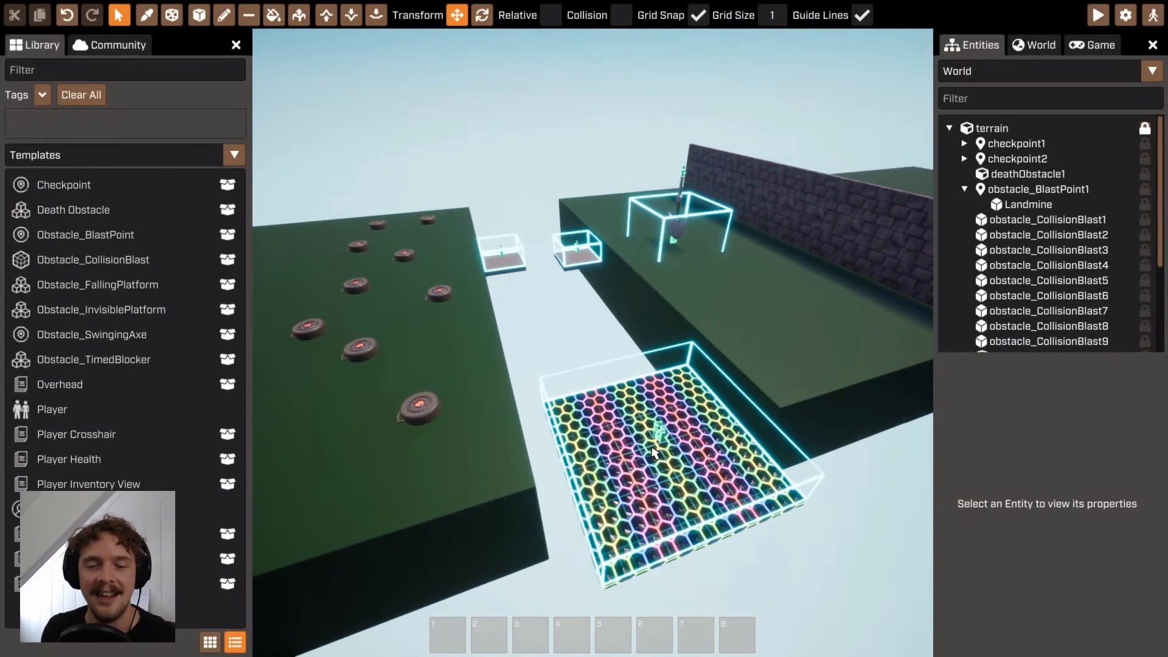